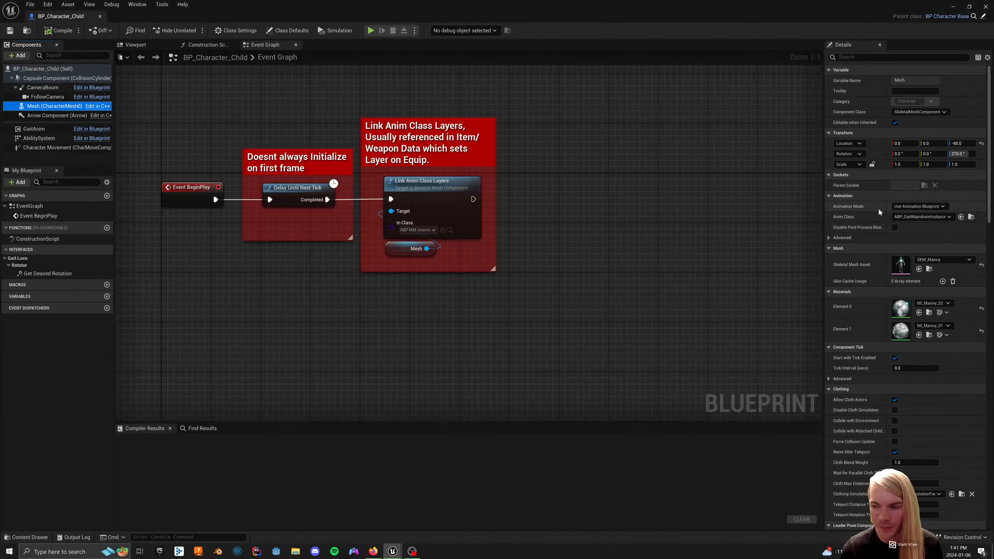
Step: Examine the Delay Until Next Tick and Link Anim Class Layers nodes and their comments in the Event Graph
{"action": "left_click", "coordinate": [309, 168]}
{"action": "left_click", "coordinate": [321, 259]}
{"action": "left_click", "coordinate": [308, 170]}
{"action": "left_click", "coordinate": [344, 289]}
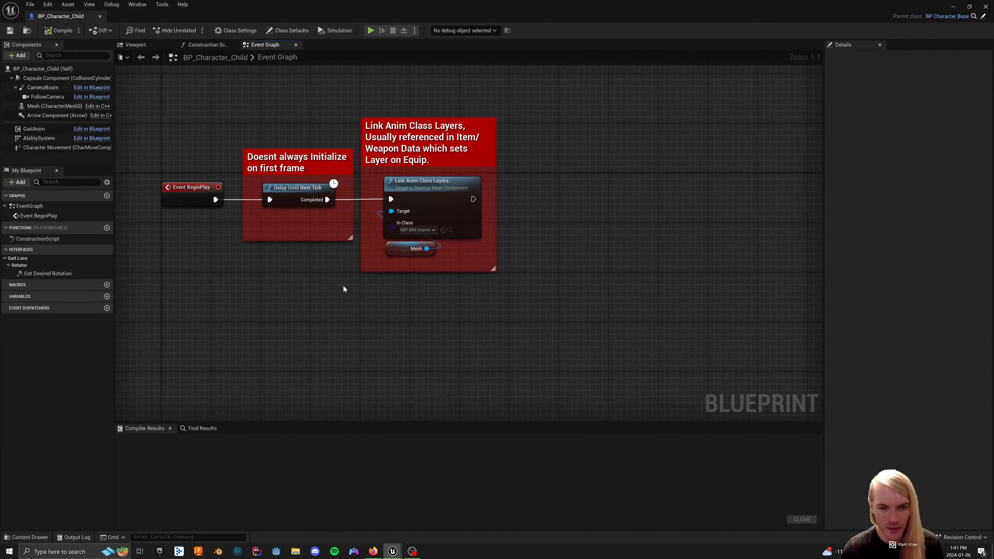
{"action": "left_click_drag", "start_coordinate": [453, 328], "coordinate": [380, 106]}
{"action": "left_click", "coordinate": [426, 324]}
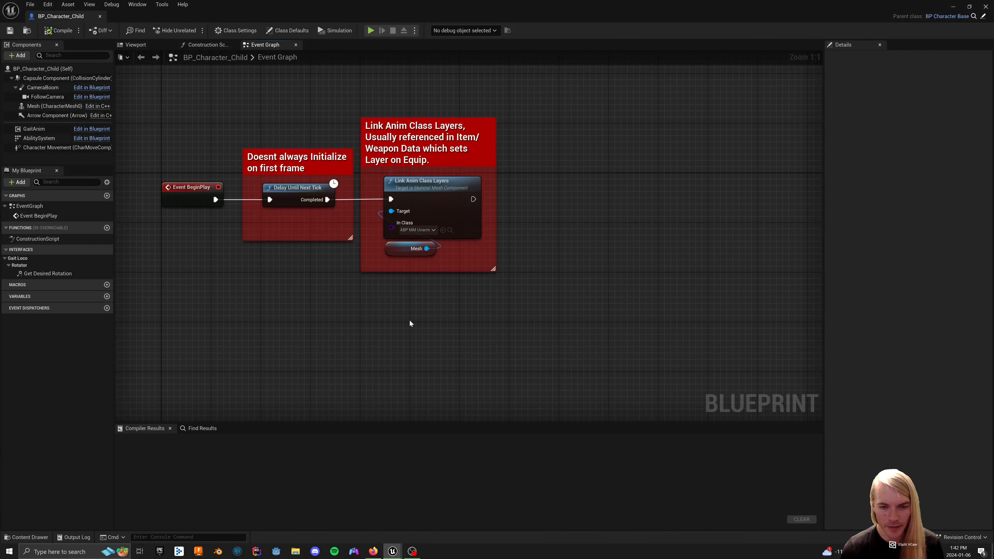
{"action": "left_click_drag", "start_coordinate": [448, 338], "coordinate": [409, 283]}
{"action": "left_click", "coordinate": [406, 158]}
{"action": "left_click", "coordinate": [508, 299]}
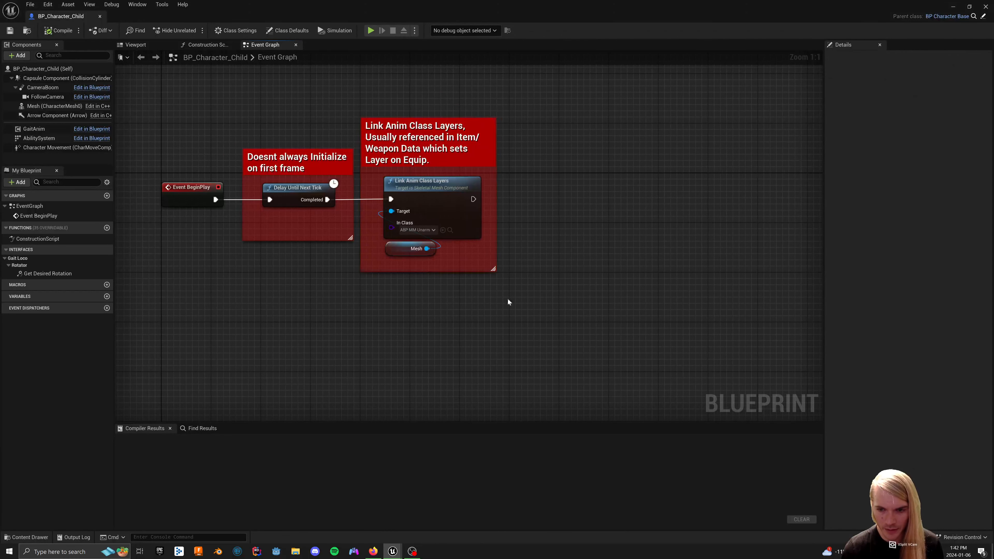
{"action": "left_click", "coordinate": [451, 251]}
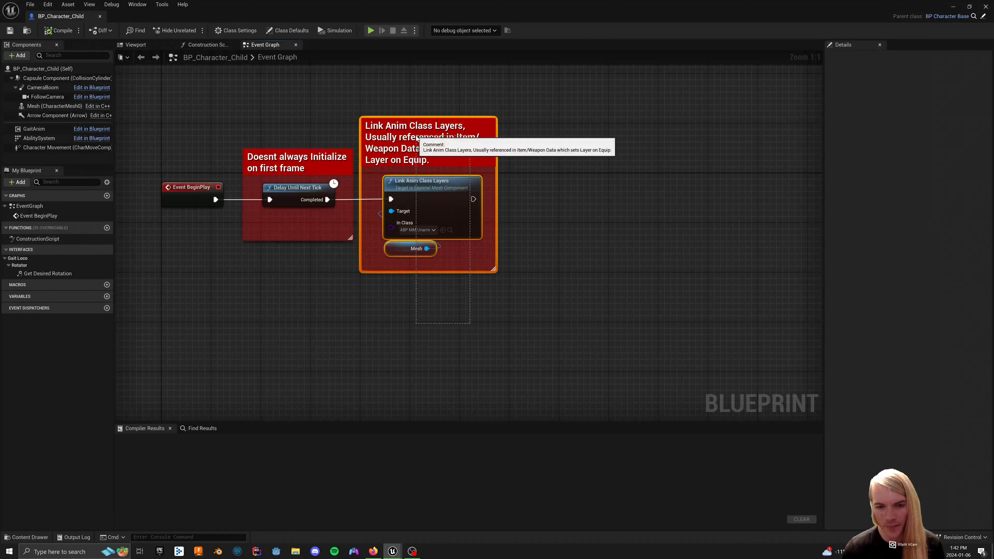
{"action": "left_click", "coordinate": [419, 344]}
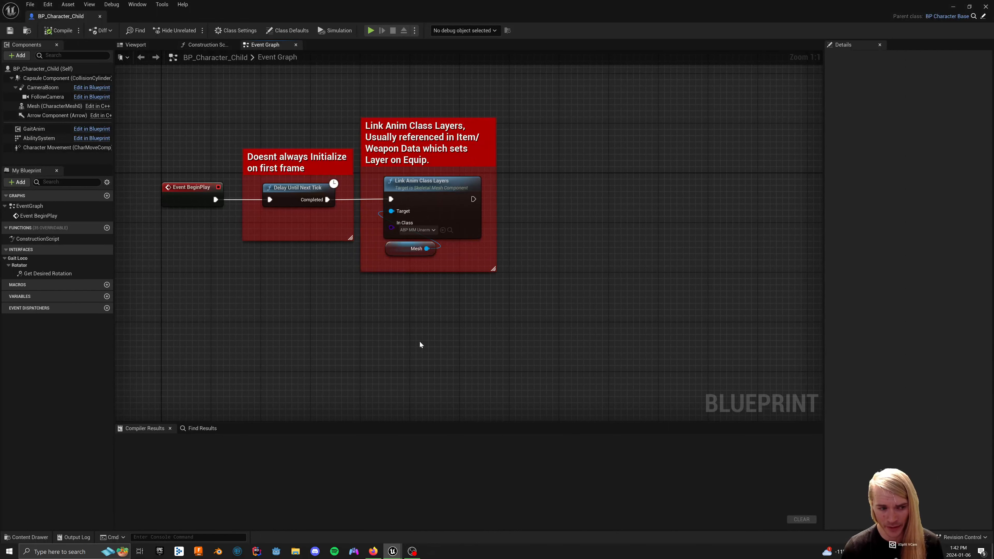
{"action": "left_click_drag", "start_coordinate": [422, 335], "coordinate": [415, 197]}
{"action": "left_click", "coordinate": [396, 283]}
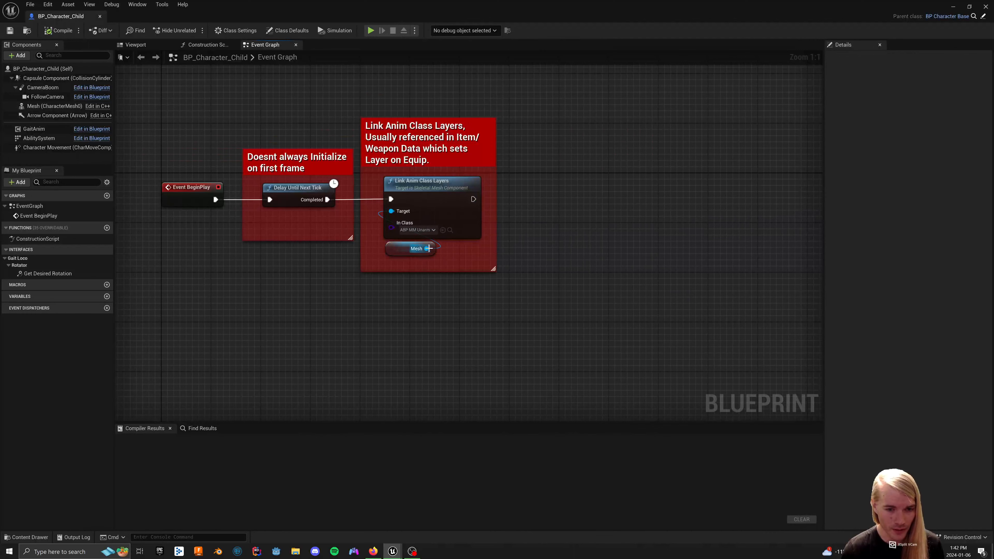
Step: Close the BP_Character_Child blueprint and open the Animation folder inside GaitExampleContent
{"action": "left_click", "coordinate": [100, 16]}
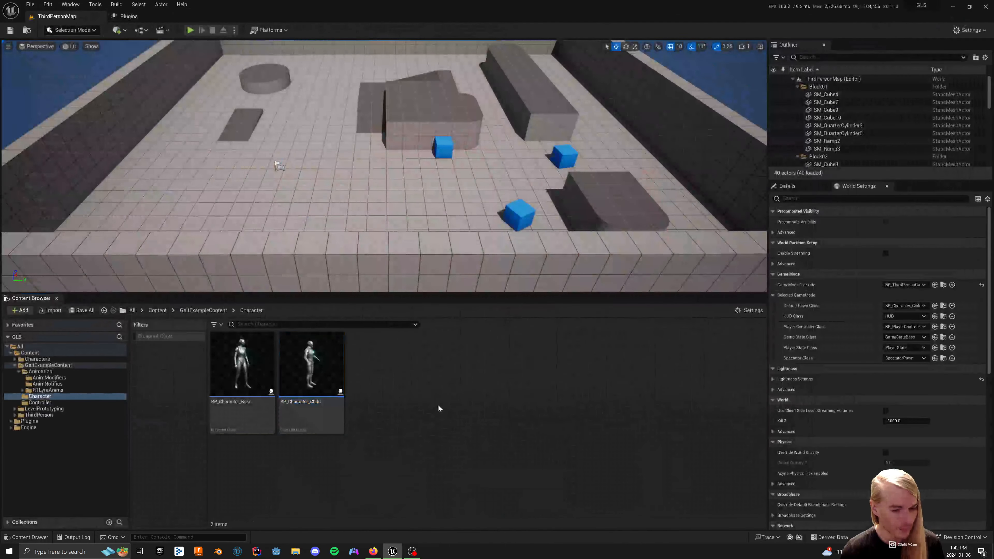
{"action": "key", "text": "alt+Left"}
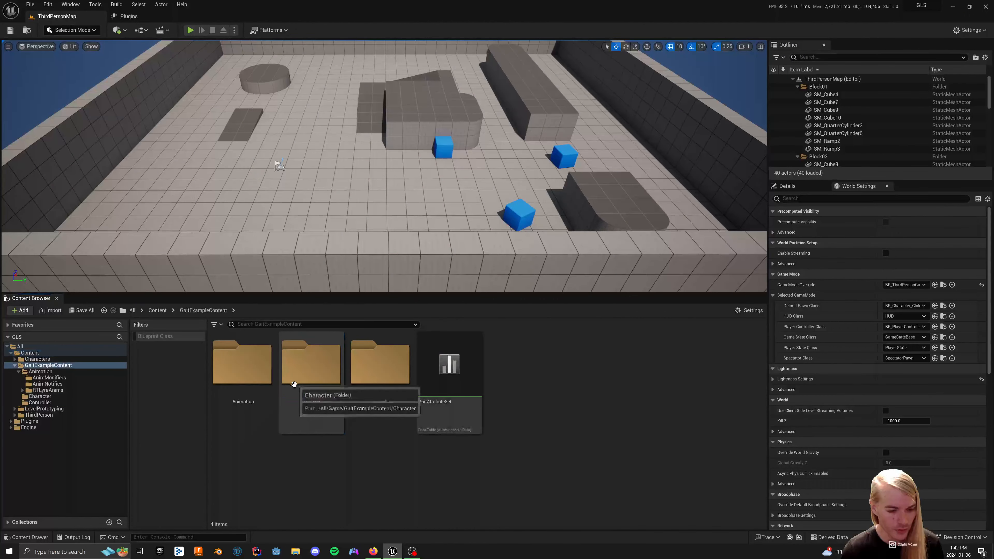
{"action": "left_click", "coordinate": [251, 381]}
{"action": "double_click", "coordinate": [251, 381]}
Step: Create a folder named TutorialSeries inside the Animation folder and open it
{"action": "right_click", "coordinate": [556, 464]}
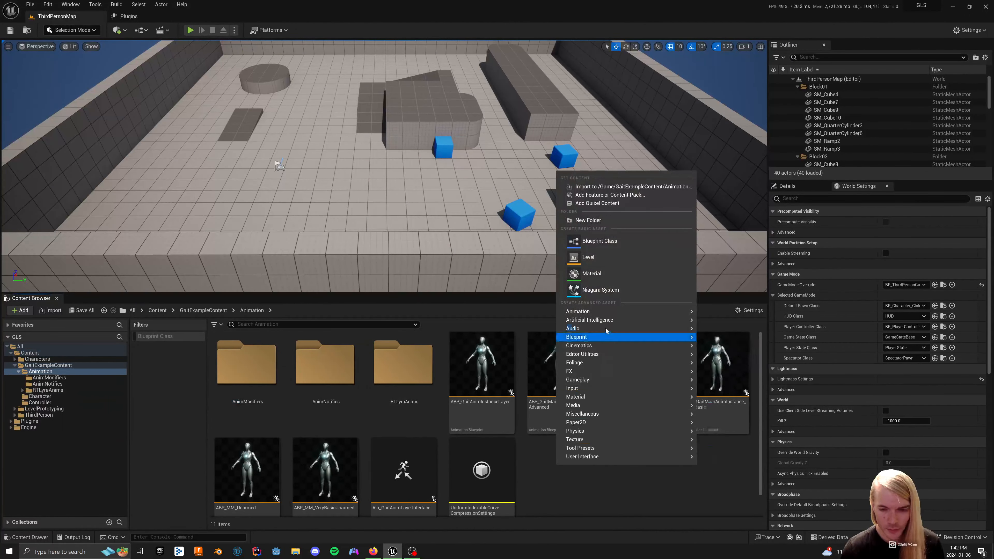
{"action": "left_click", "coordinate": [599, 222]}
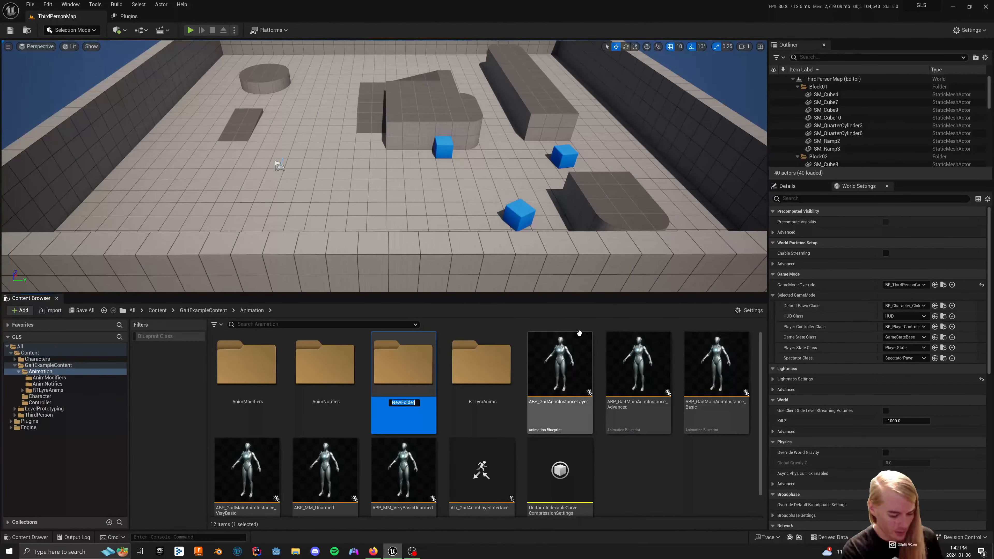
{"action": "type", "text": "Tutorial"}
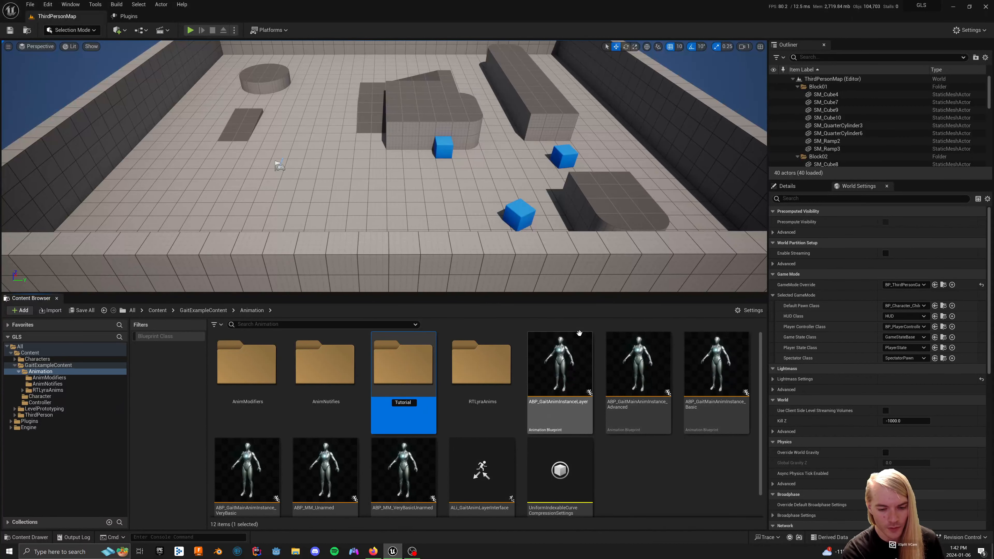
{"action": "type", "text": "Series"}
{"action": "key", "text": "Return"}
{"action": "key", "text": "Return"}
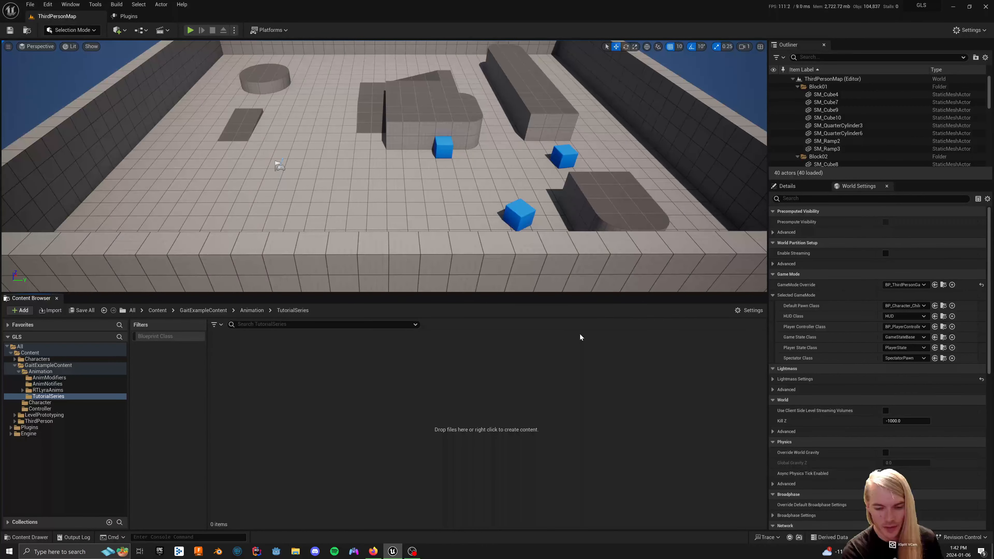
Step: Create an Animation Layer Interface named ALI_BasicAnimInterface in the TutorialSeries folder
{"action": "right_click", "coordinate": [288, 380]}
{"action": "mouse_move", "coordinate": [340, 227]}
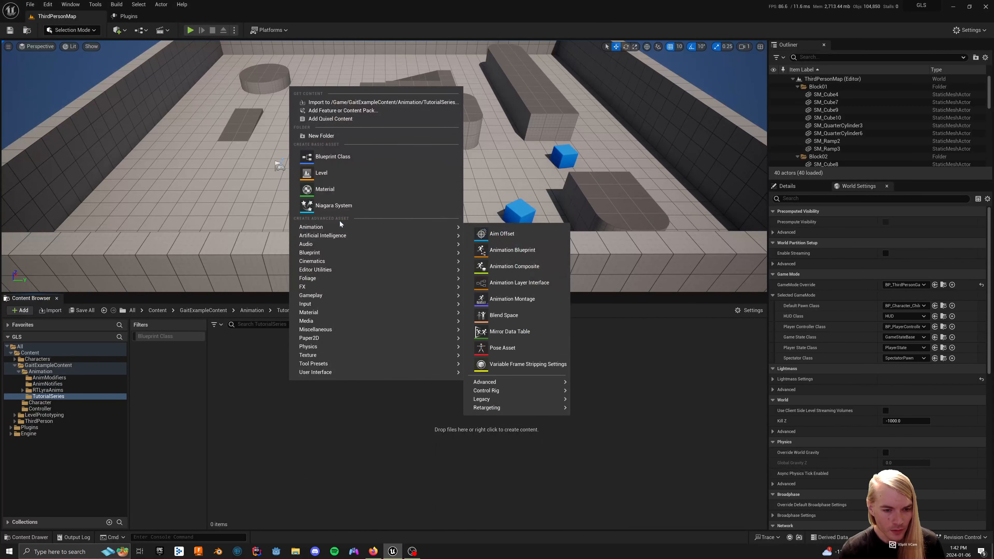
{"action": "left_click", "coordinate": [510, 283]}
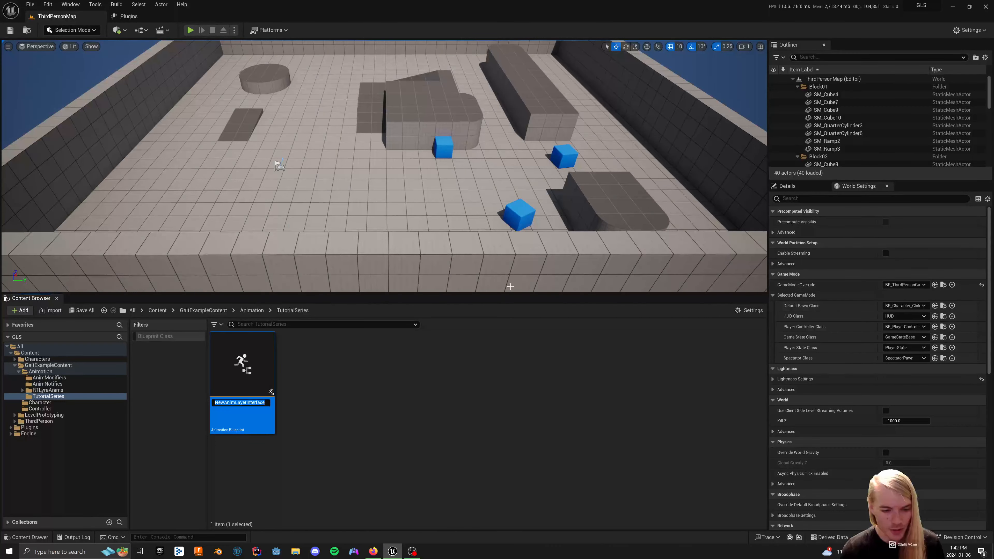
{"action": "type", "text": "ALI_"}
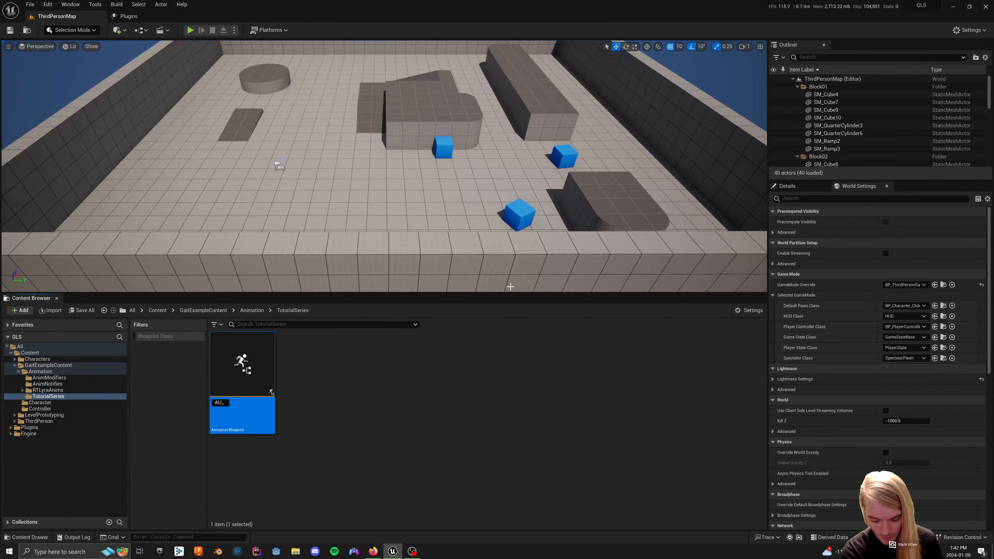
{"action": "type", "text": "BasicAni"}
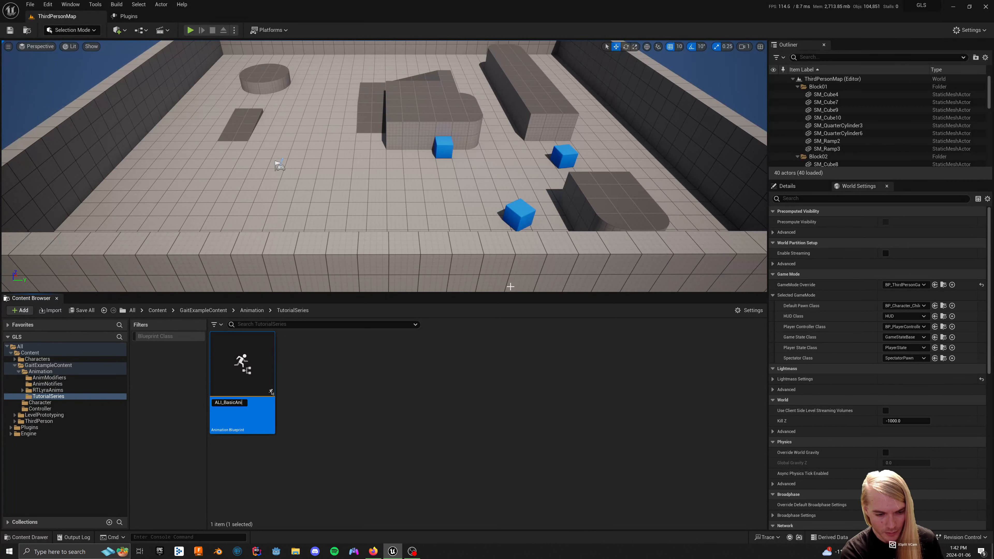
{"action": "type", "text": "mInterface"}
{"action": "key", "text": "Return"}
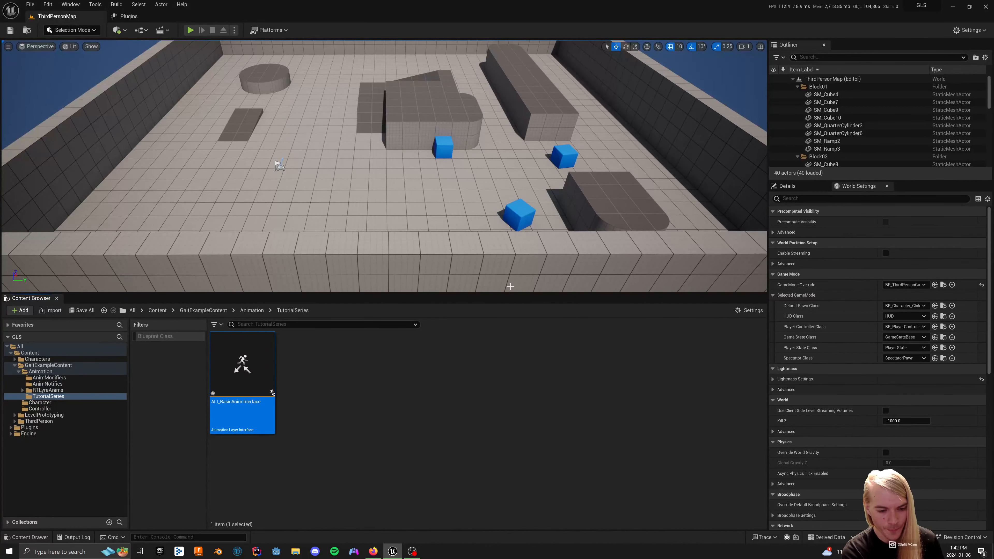
Step: Create an Animation Blueprint for the SK_Mannequin skeleton with GaitLocomotionAnimInstance as its parent class
{"action": "left_click", "coordinate": [315, 385]}
{"action": "right_click", "coordinate": [314, 385]}
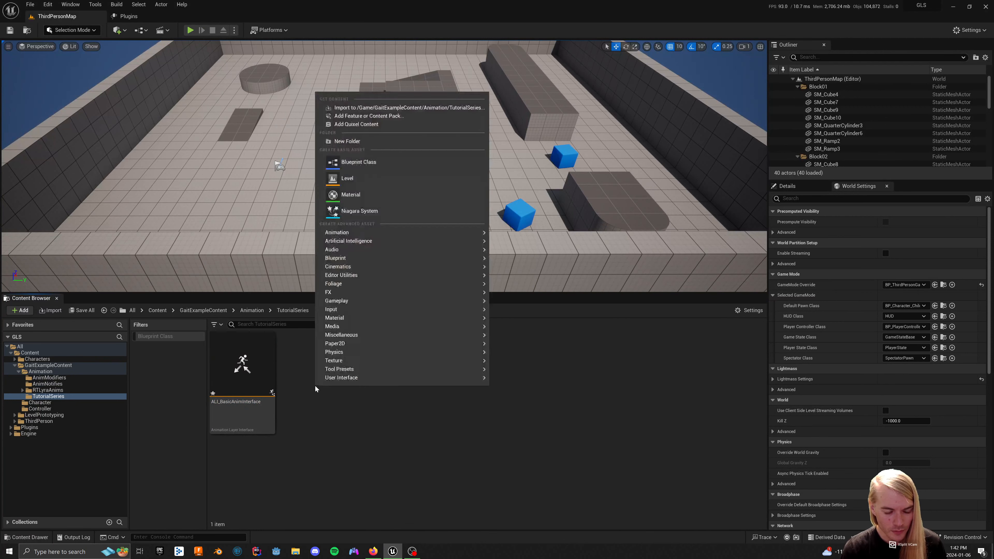
{"action": "mouse_move", "coordinate": [349, 232]}
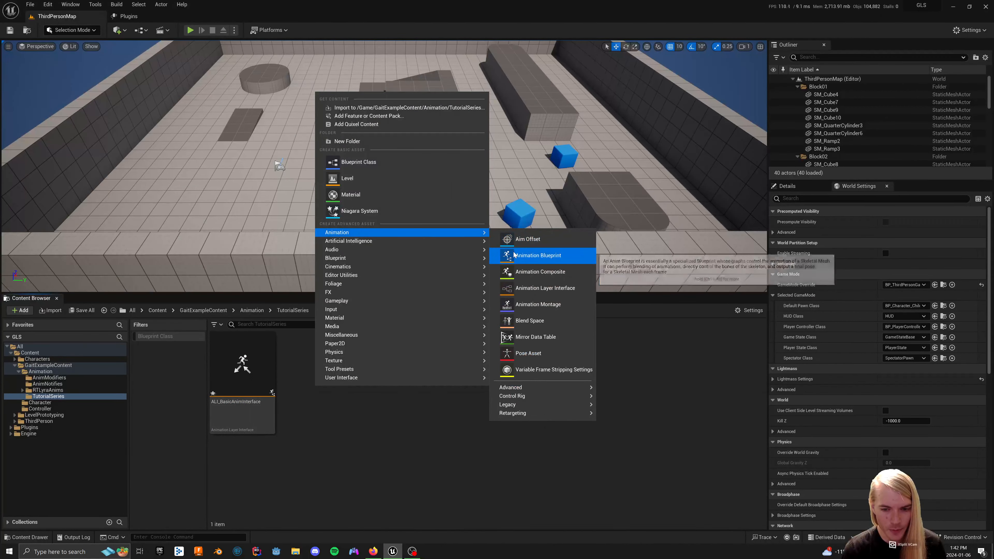
{"action": "left_click", "coordinate": [548, 257]}
{"action": "left_click", "coordinate": [448, 289]}
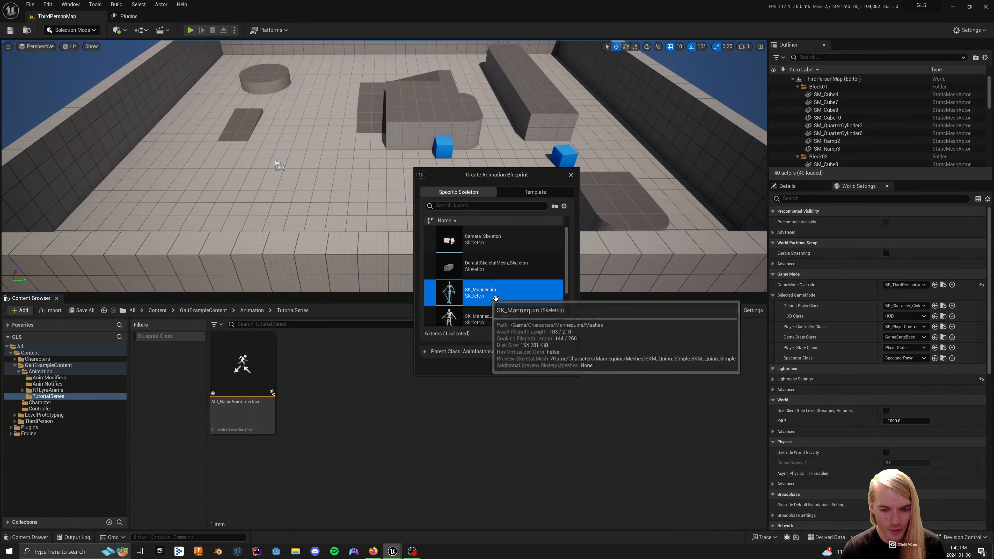
{"action": "left_click", "coordinate": [465, 351]}
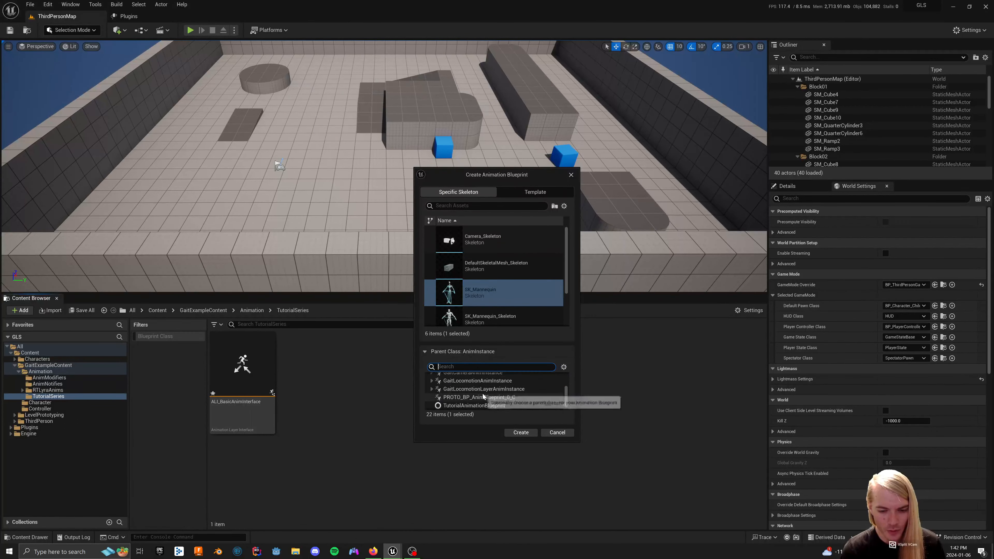
{"action": "left_click", "coordinate": [481, 394]}
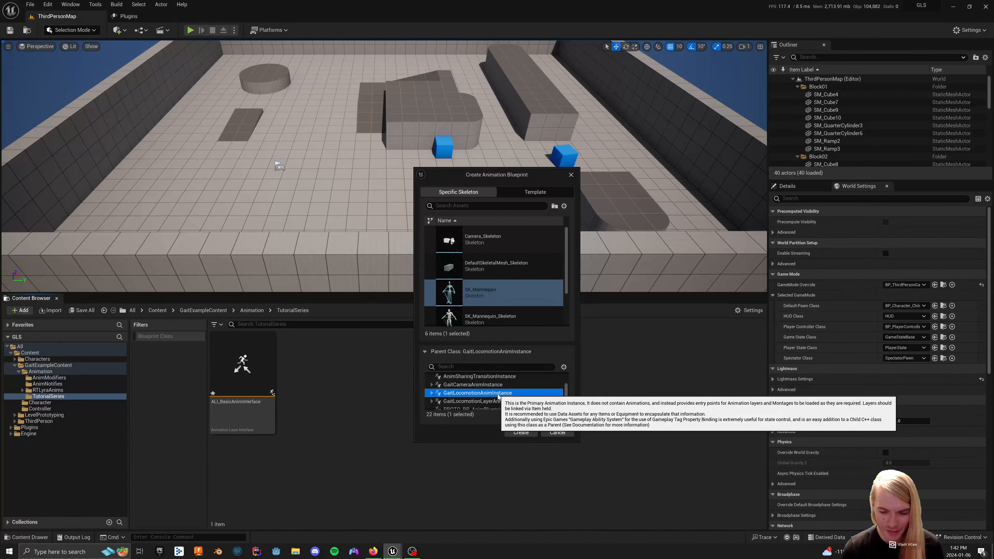
{"action": "left_click", "coordinate": [523, 432]}
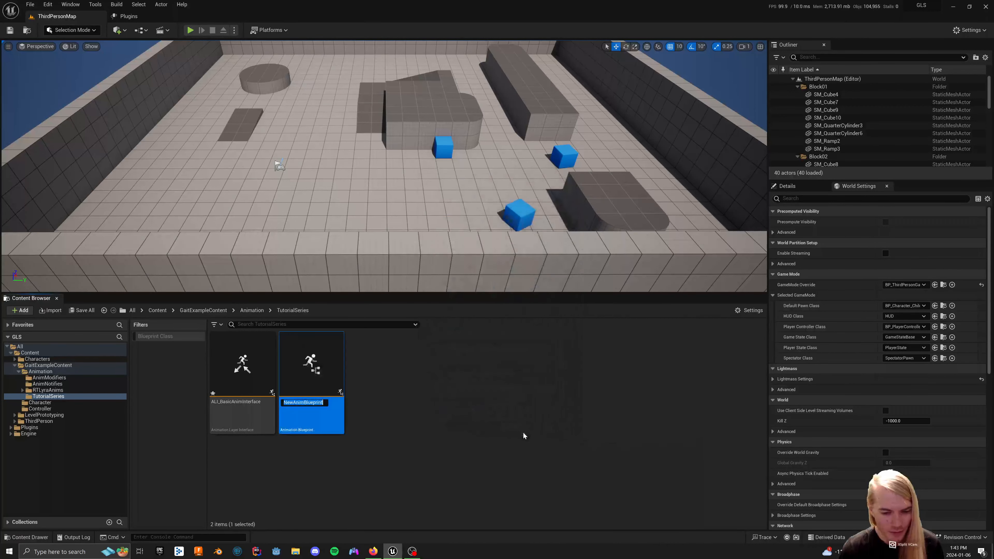
Step: Name the new Animation Blueprint ABP_HumanoidBaseInstance
{"action": "type", "text": "ABP_"}
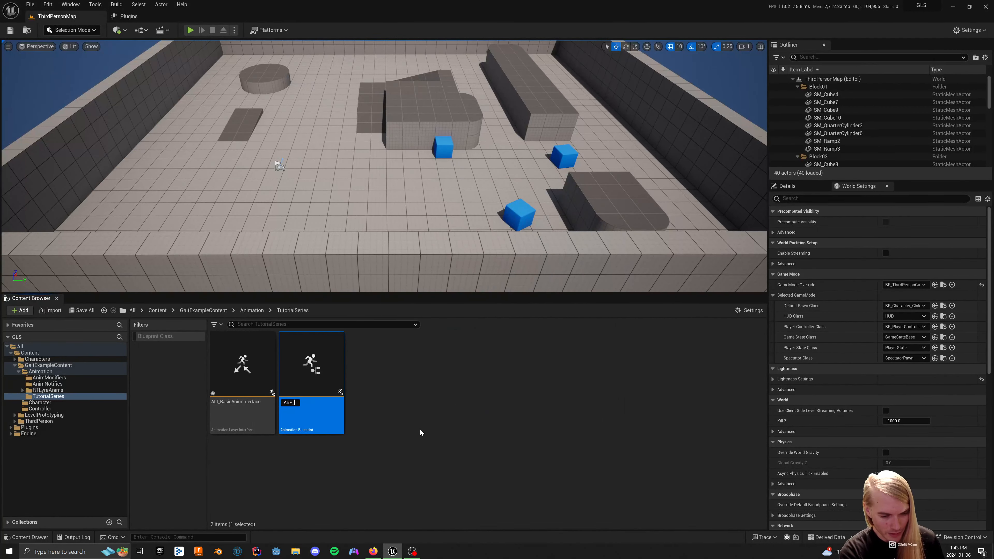
{"action": "type", "text": "Human"}
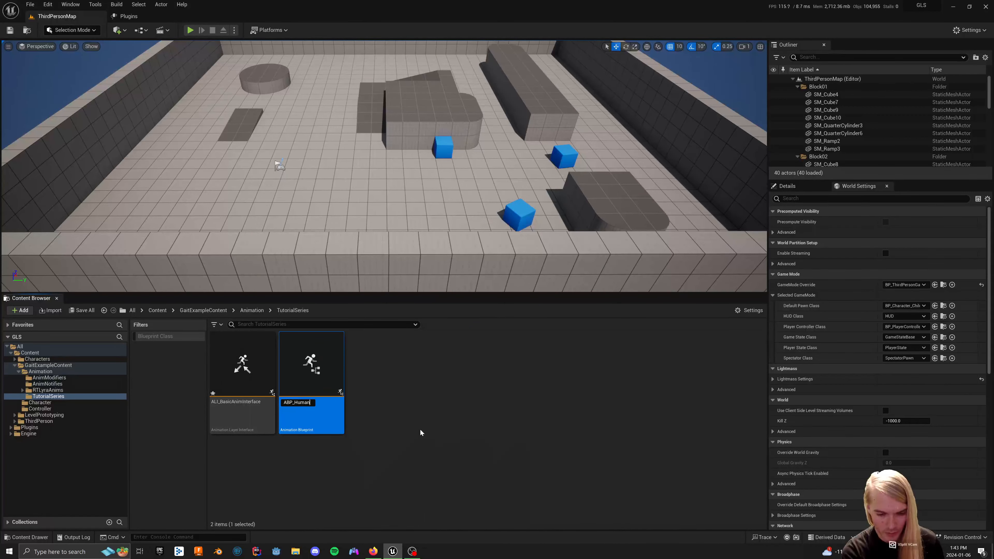
{"action": "type", "text": "oidBaseInst"}
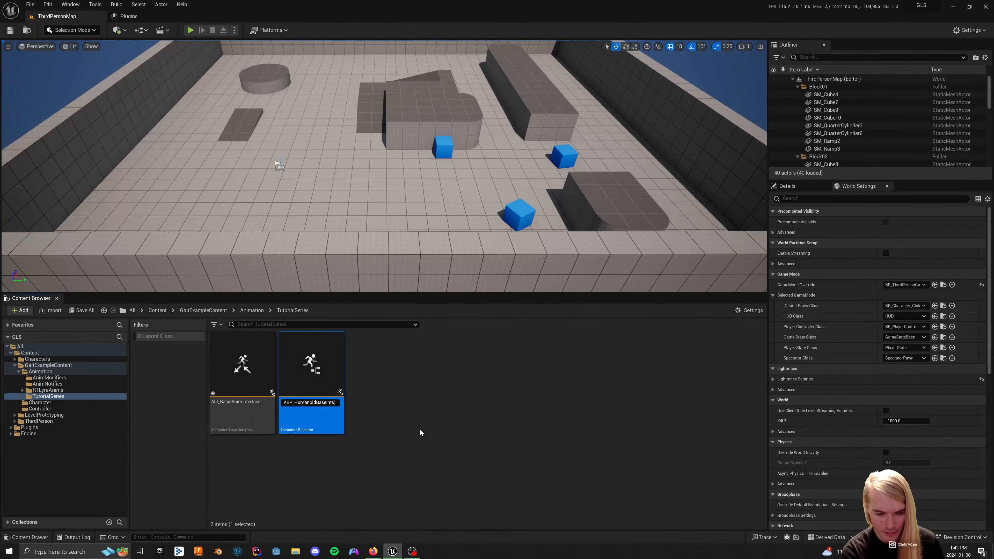
{"action": "type", "text": "ance"}
{"action": "key", "text": "Return"}
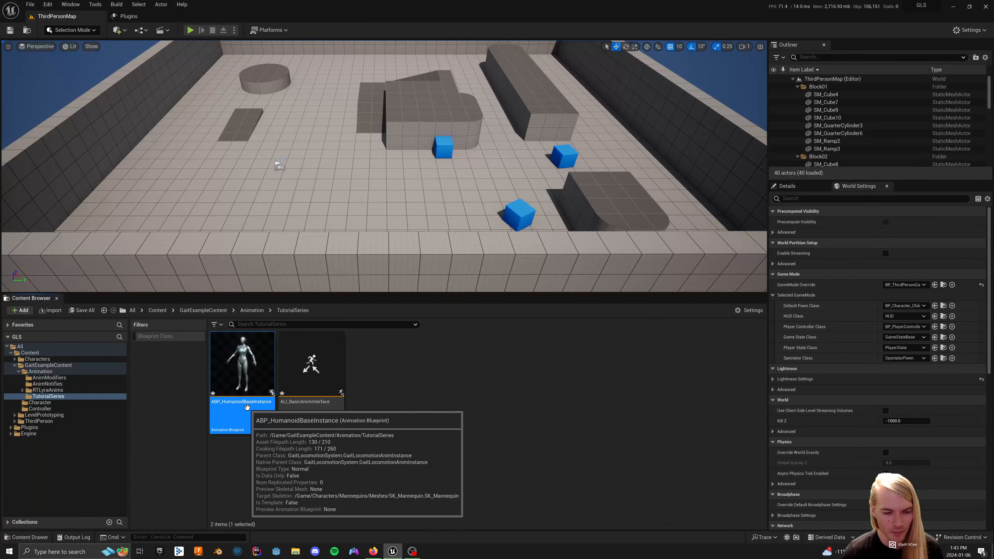
Step: Create another Animation Blueprint for the SK_Mannequin skeleton with GaitLocomotionLayerAnimInstance as its parent class
{"action": "left_click", "coordinate": [378, 398]}
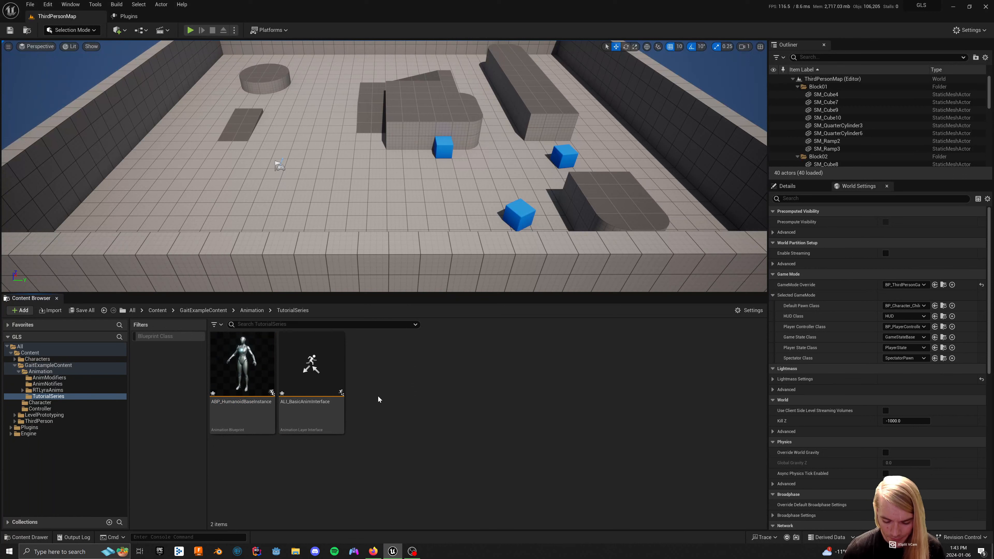
{"action": "right_click", "coordinate": [376, 415]}
{"action": "mouse_move", "coordinate": [419, 268]}
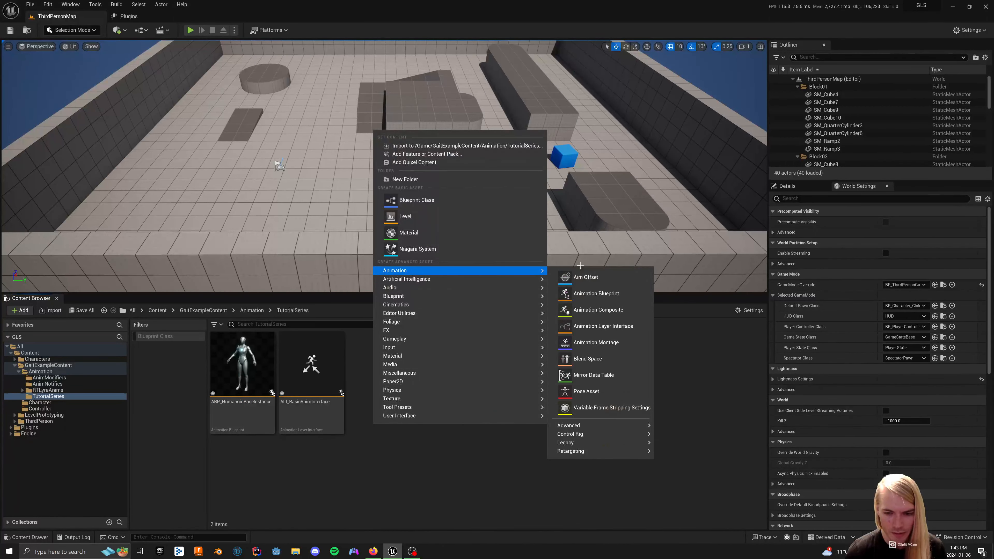
{"action": "left_click", "coordinate": [609, 294]}
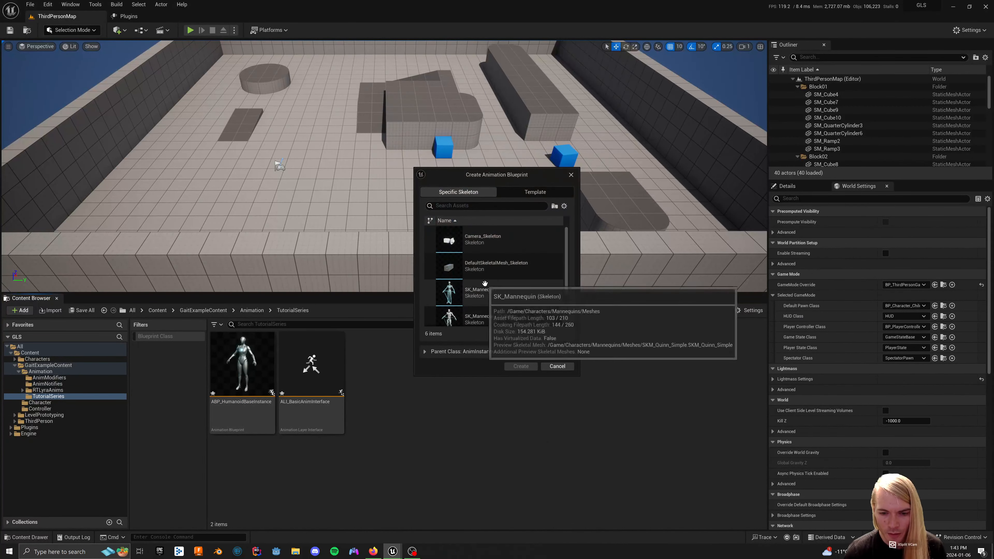
{"action": "left_click", "coordinate": [485, 284]}
{"action": "left_click", "coordinate": [470, 351]}
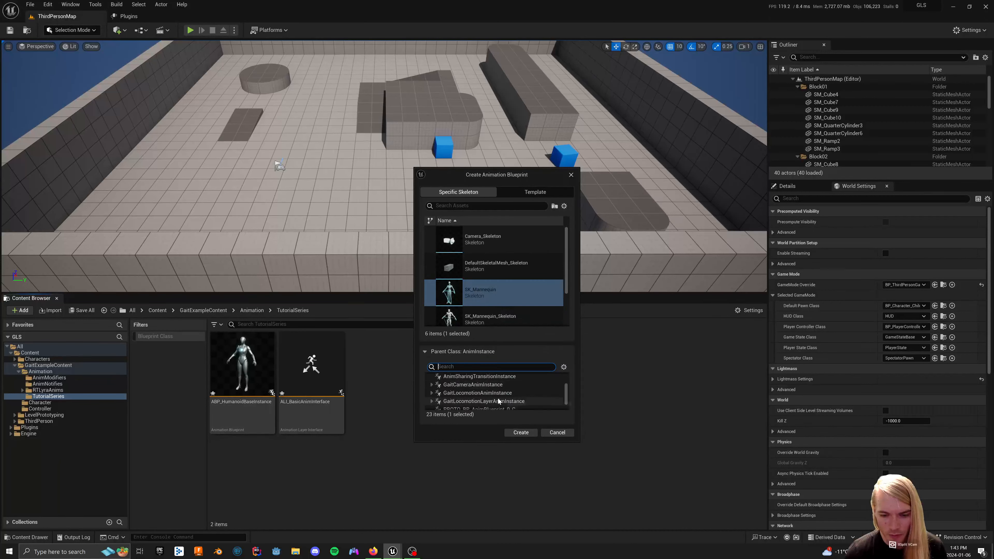
{"action": "scroll", "coordinate": [485, 387], "scroll_direction": "down", "scroll_amount": 2}
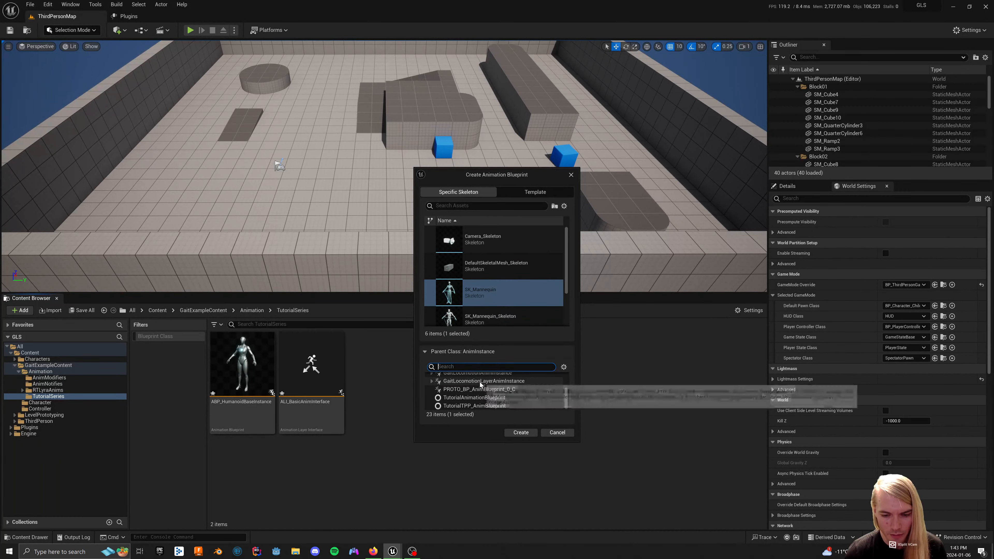
{"action": "left_click", "coordinate": [478, 381]}
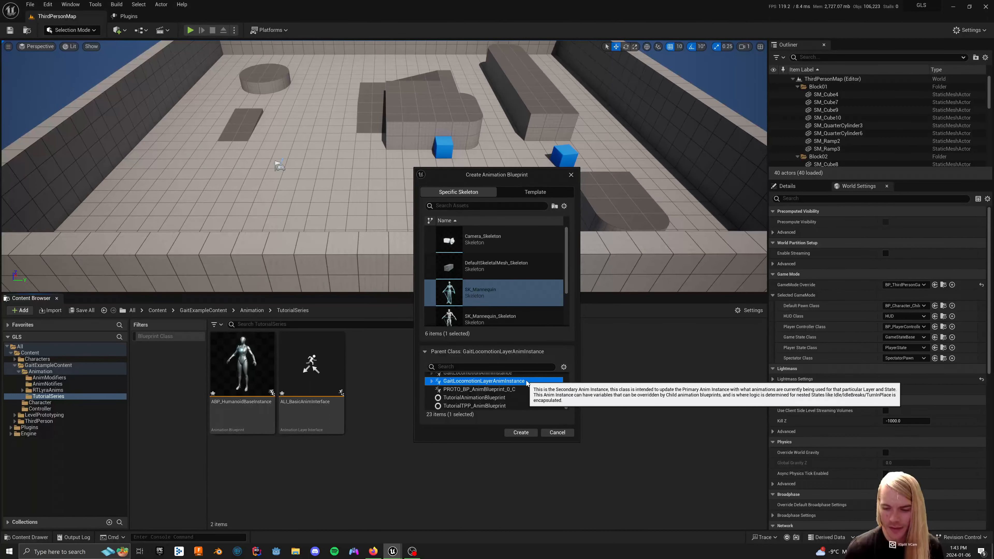
{"action": "left_click", "coordinate": [526, 432]}
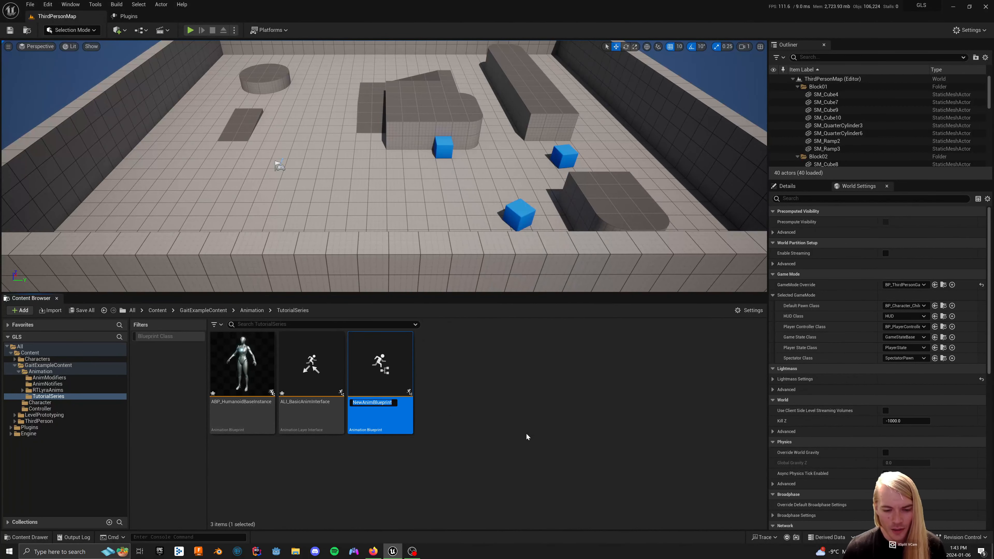
Step: Name the new Animation Blueprint ABP_HumanoidLayerInstance
{"action": "type", "text": "ABP"}
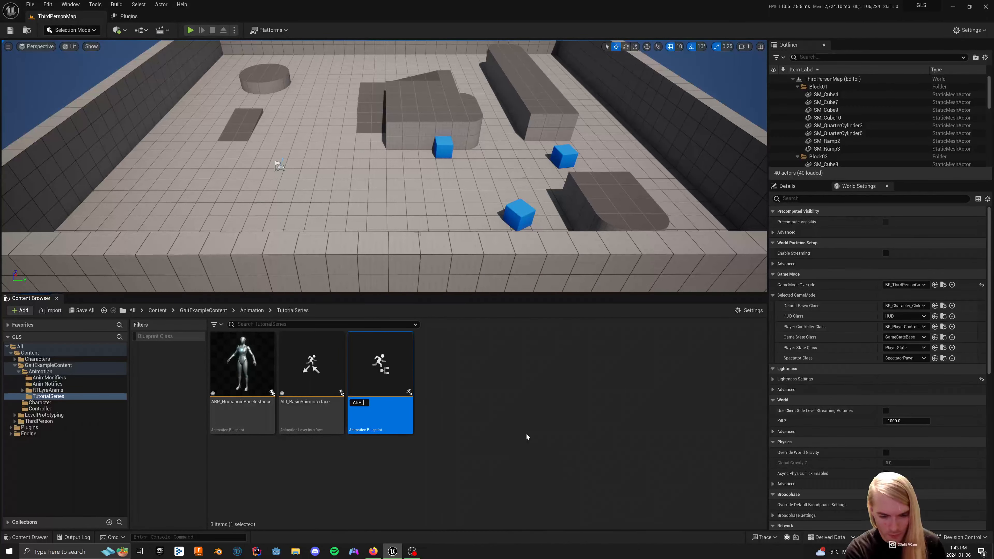
{"action": "type", "text": "_Human"}
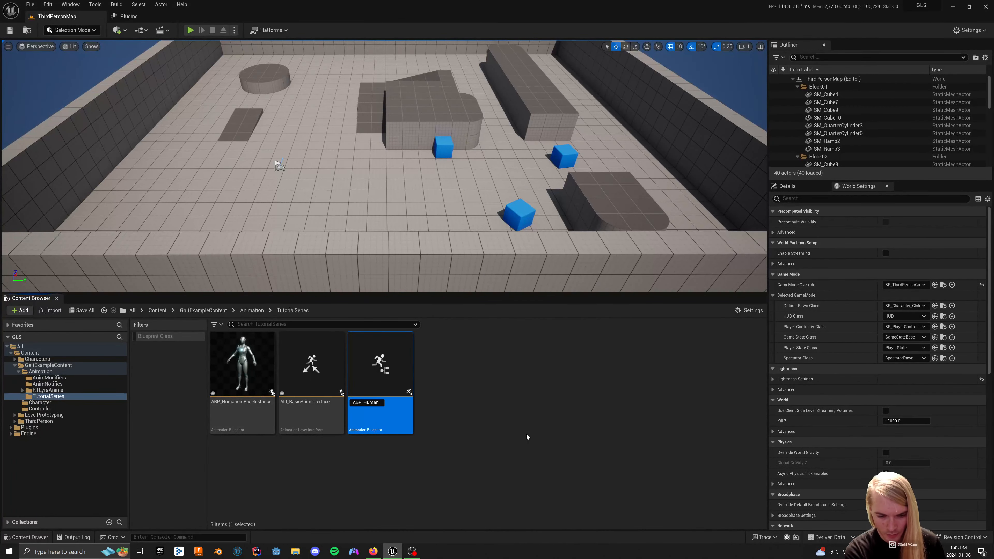
{"action": "type", "text": "oidLayerInstance"}
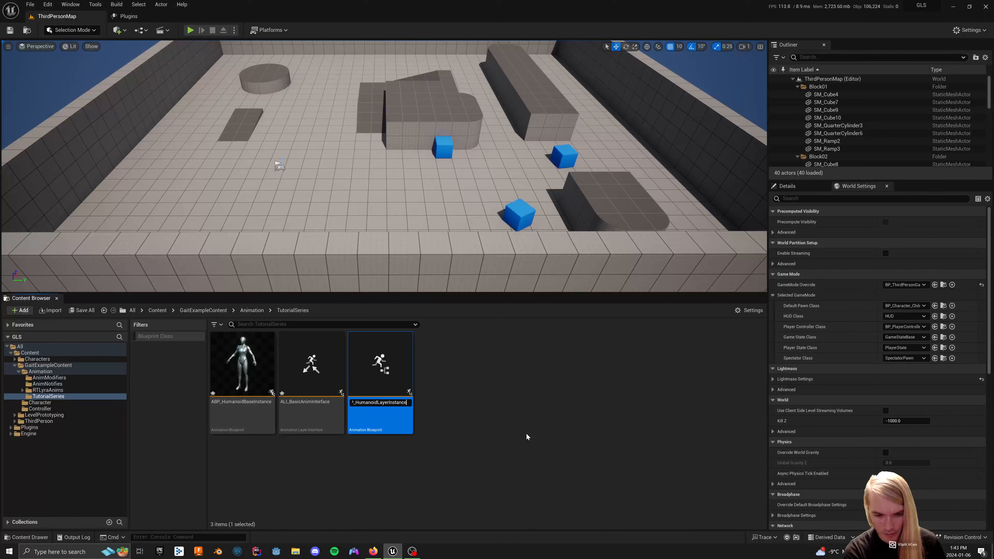
{"action": "key", "text": "Return"}
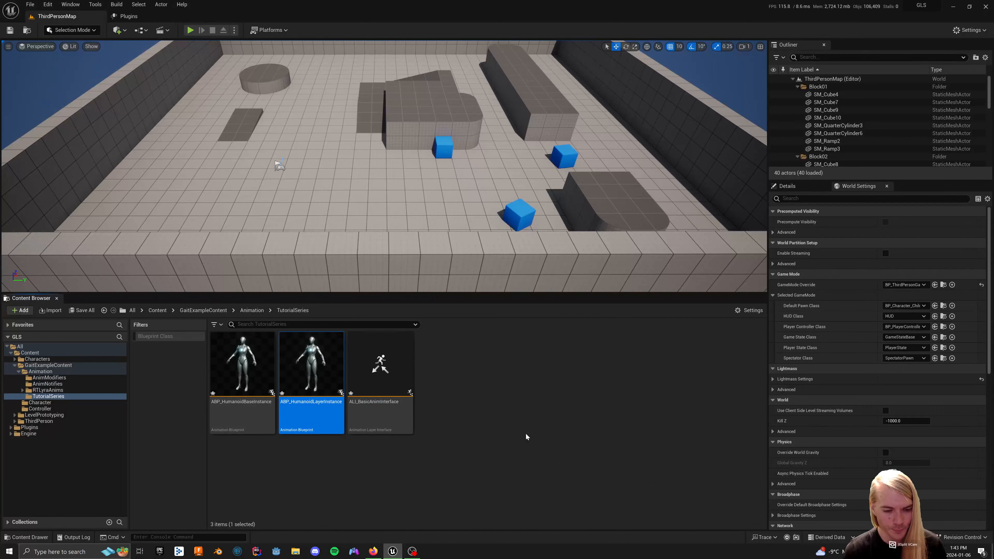
{"action": "left_click", "coordinate": [512, 436]}
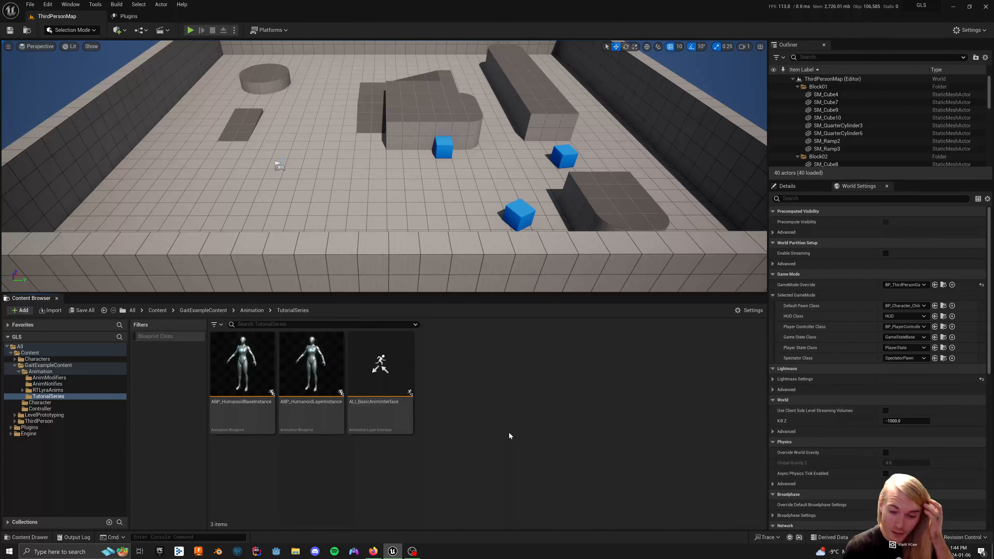
{"action": "left_click", "coordinate": [407, 415]}
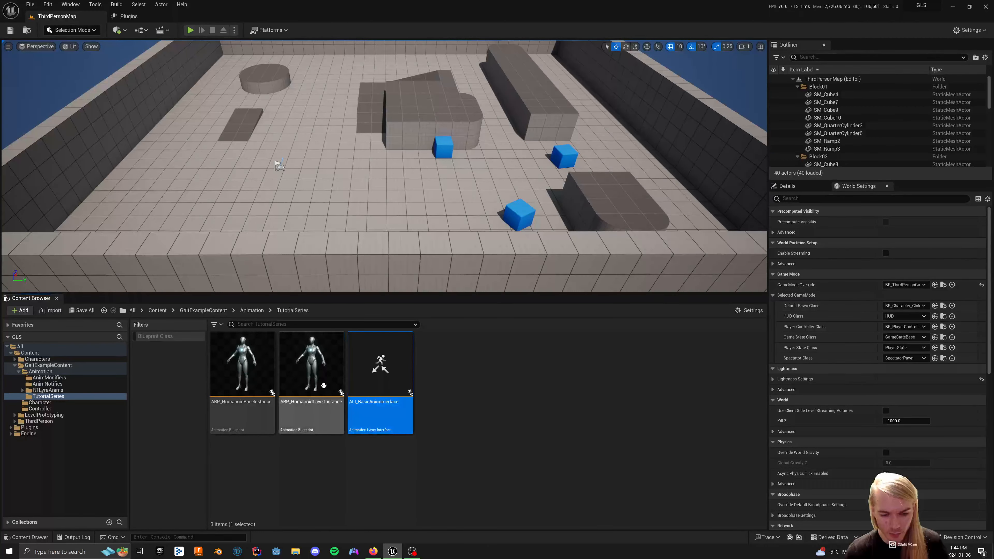
{"action": "left_click", "coordinate": [257, 362]}
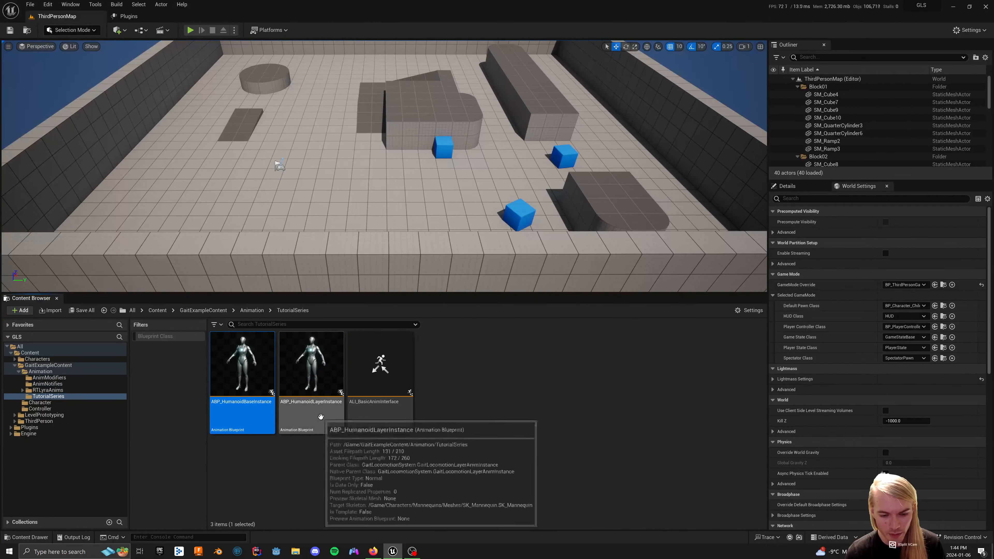
{"action": "left_click", "coordinate": [319, 415]}
{"action": "left_click", "coordinate": [349, 469]}
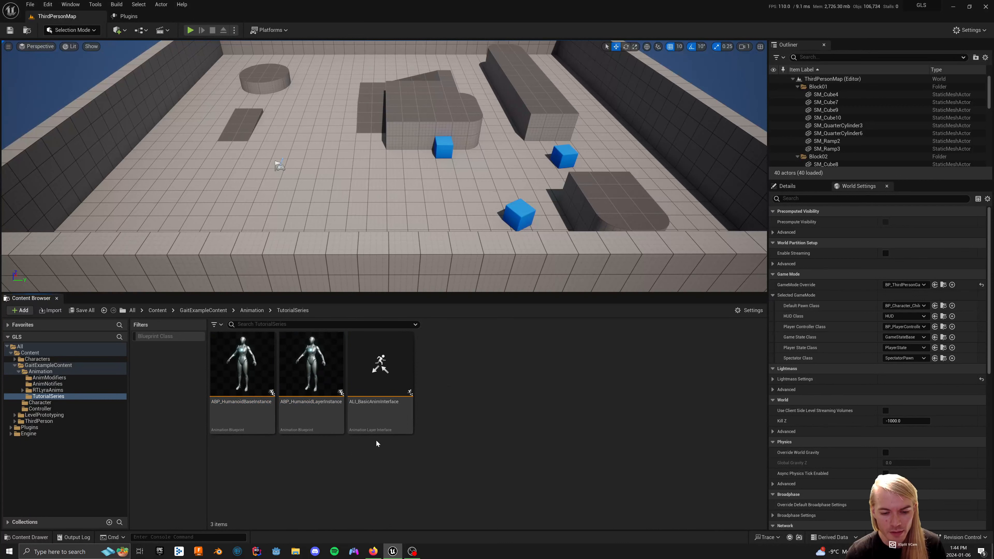
Step: Open ALI_BasicAnimInterface and rename its default animation layer to IdleState
{"action": "double_click", "coordinate": [375, 401]}
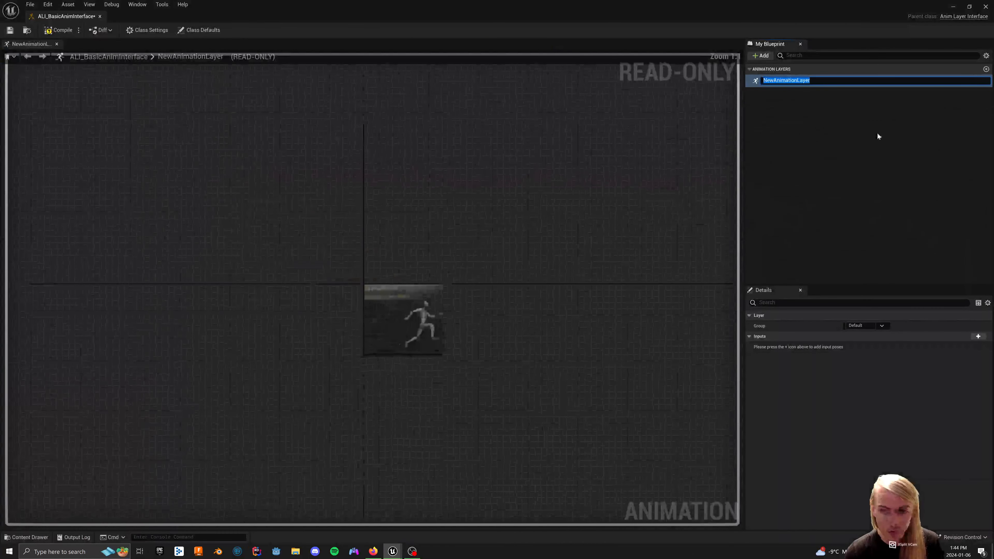
{"action": "type", "text": "IdleState"}
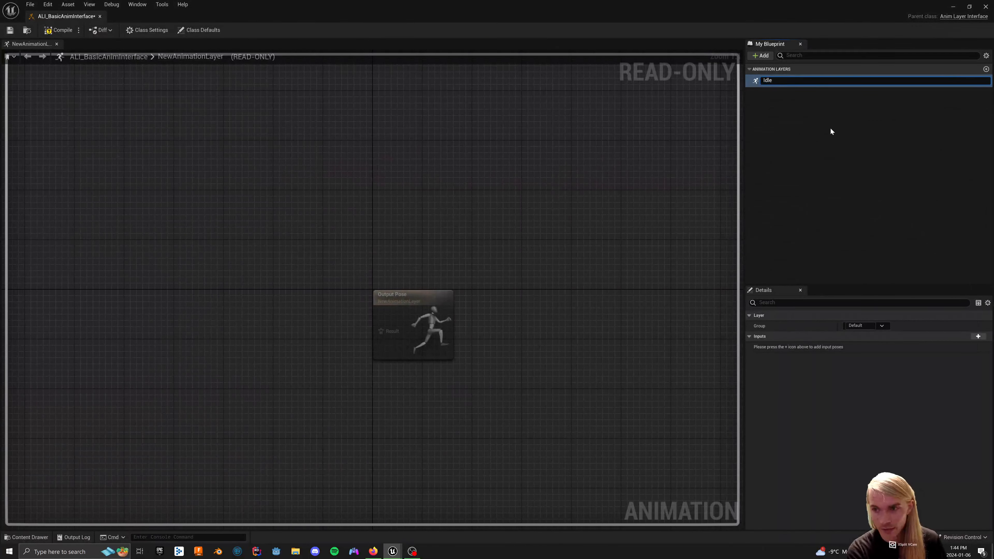
{"action": "key", "text": "Return"}
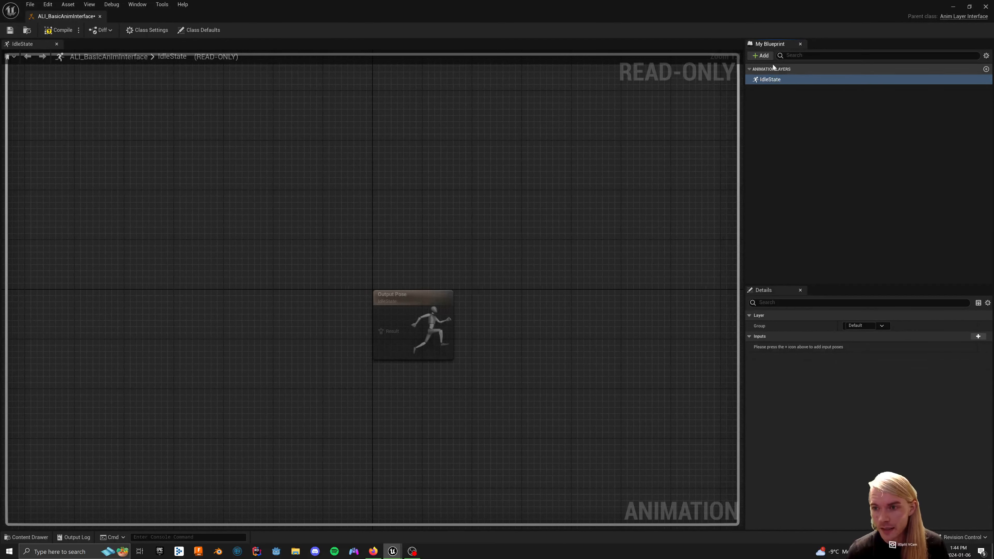
Step: Add a second animation layer named CycleState to the interface
{"action": "left_click", "coordinate": [760, 56]}
{"action": "left_click", "coordinate": [768, 76]}
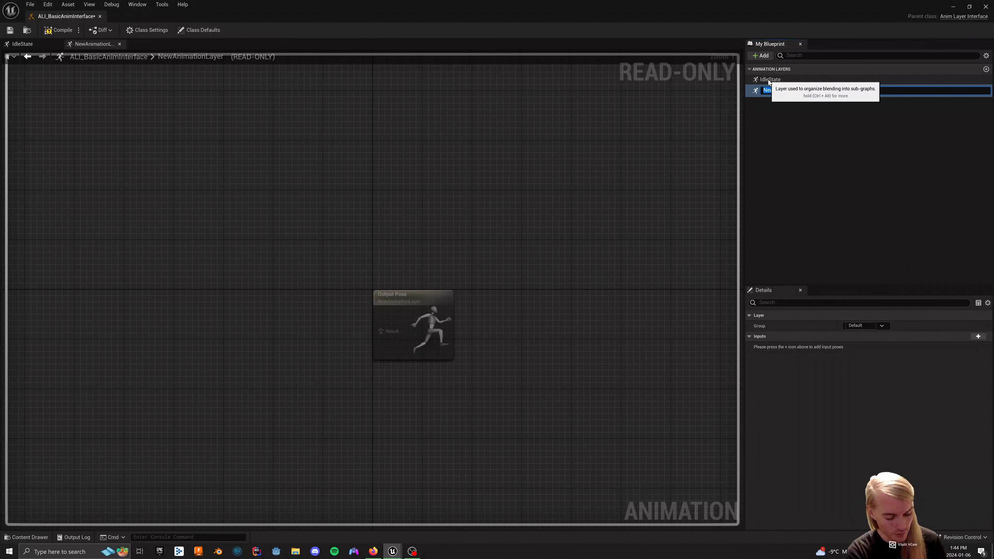
{"action": "type", "text": "Wa"}
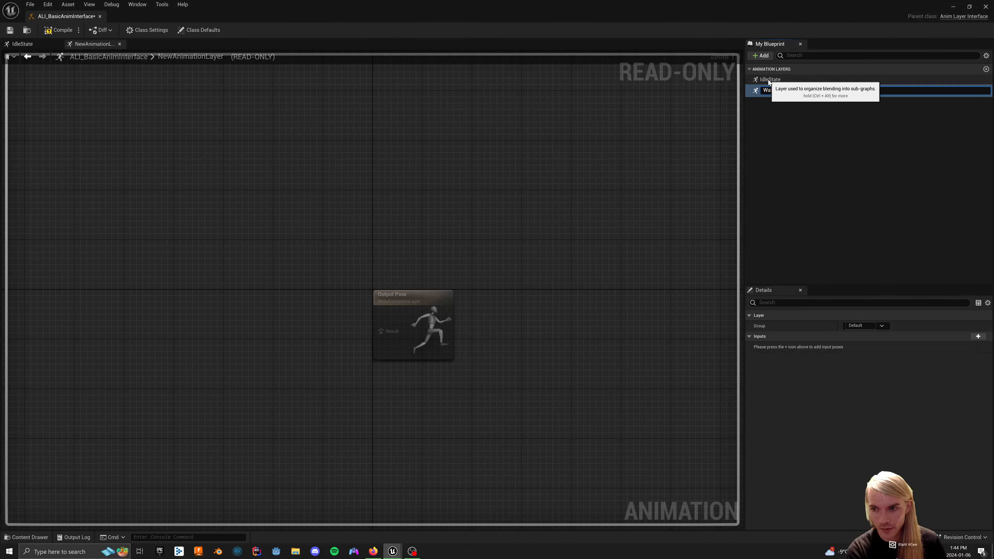
{"action": "key", "text": "BackSpace"}
{"action": "key", "text": "BackSpace"}
{"action": "key", "text": "BackSpace"}
{"action": "type", "text": "Cyc"}
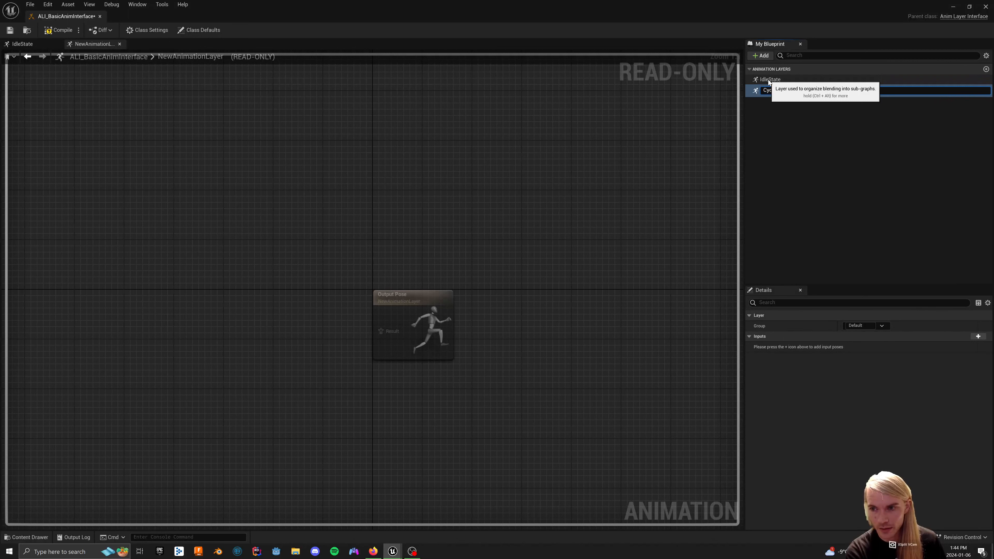
{"action": "type", "text": "leState"}
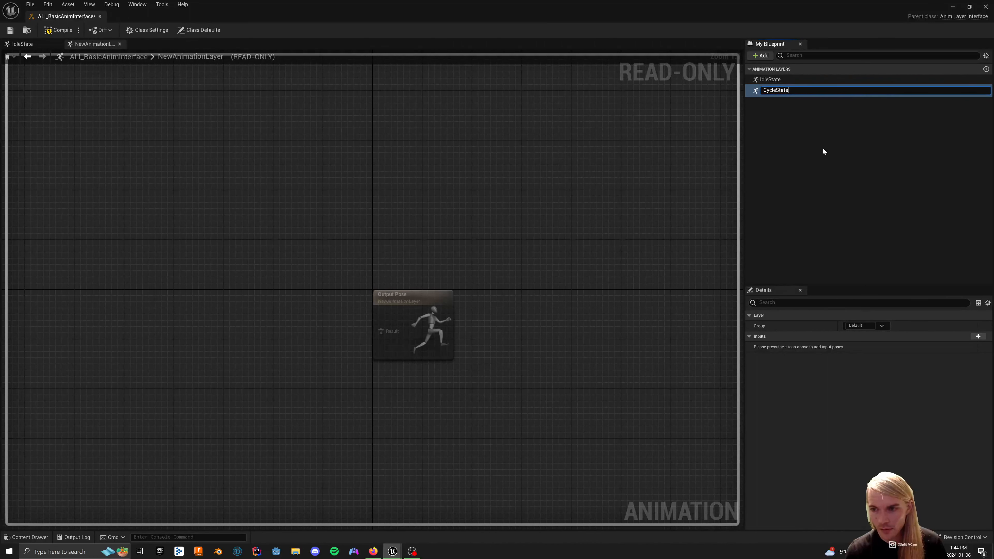
{"action": "key", "text": "Return"}
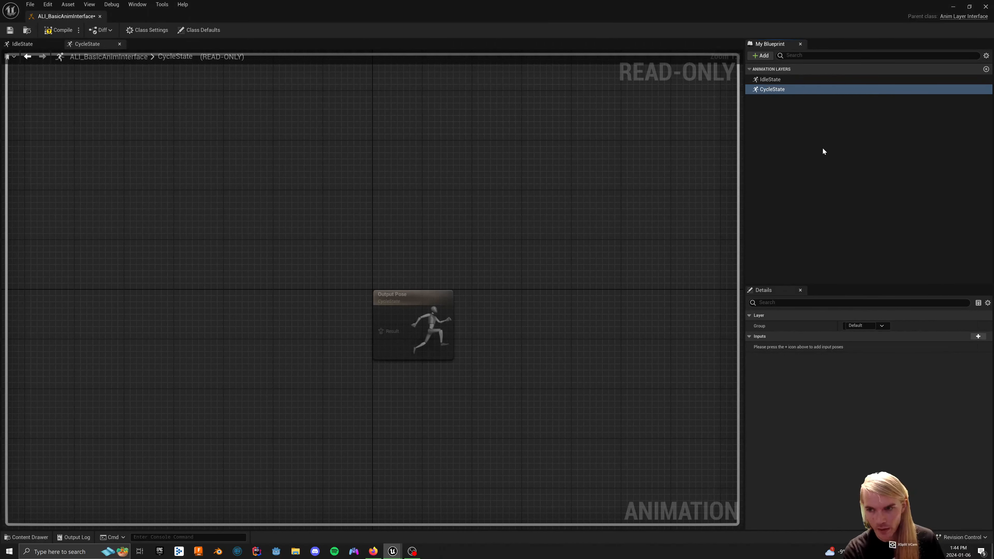
Step: Compile and save the animation layer interface and close its editor
{"action": "left_click", "coordinate": [58, 30]}
{"action": "left_click", "coordinate": [10, 29]}
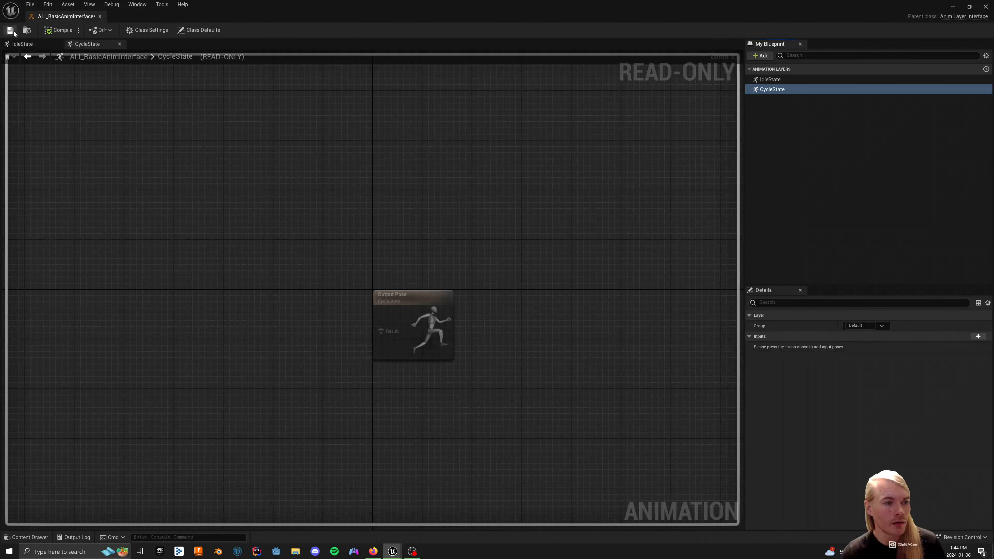
{"action": "left_click", "coordinate": [100, 18]}
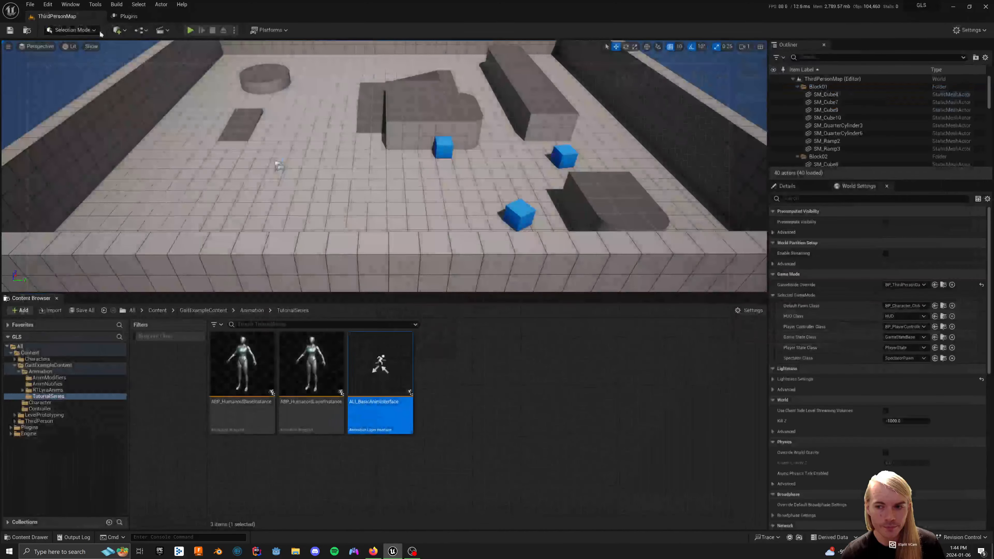
{"action": "left_click", "coordinate": [425, 444]}
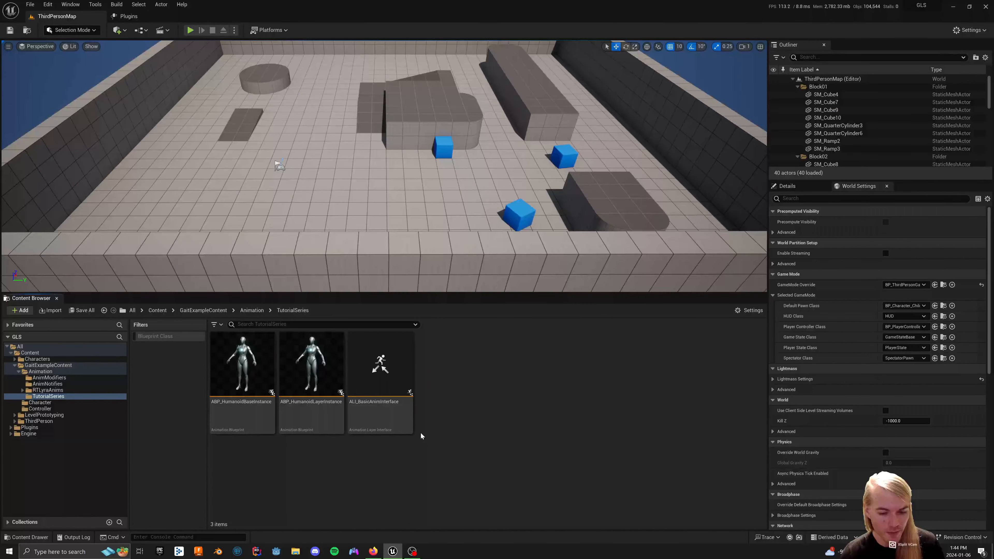
Step: Examine the example blueprints ABP_GaitAnimInstanceLayer and ABP_GaitMainAnimInstance_Basic in the Animation folder, closing each one
{"action": "key", "text": "alt+Left"}
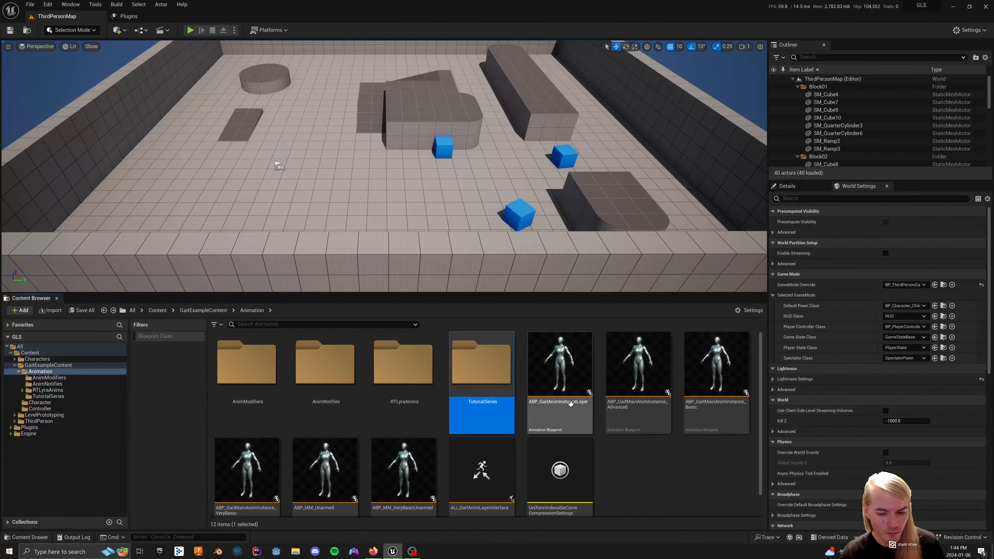
{"action": "double_click", "coordinate": [559, 376]}
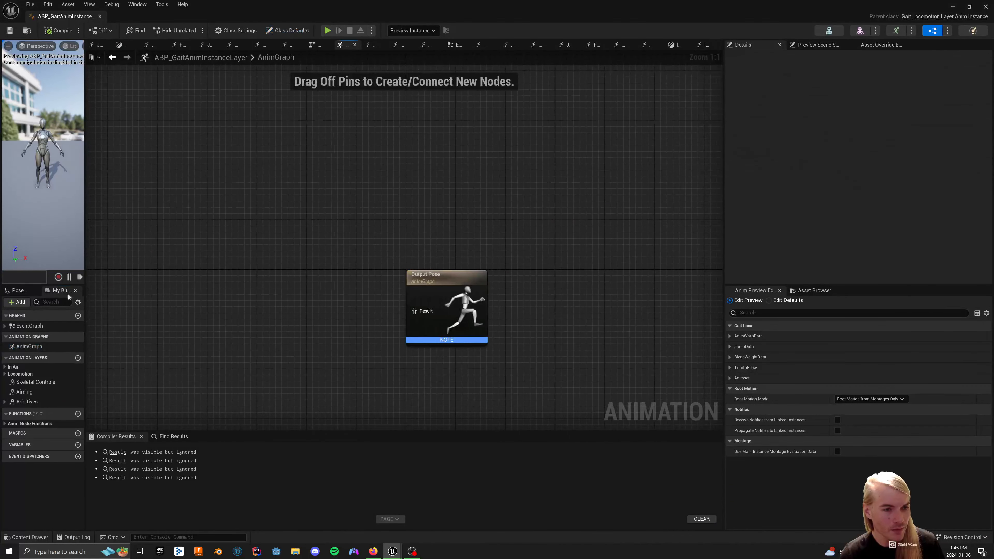
{"action": "left_click", "coordinate": [100, 16]}
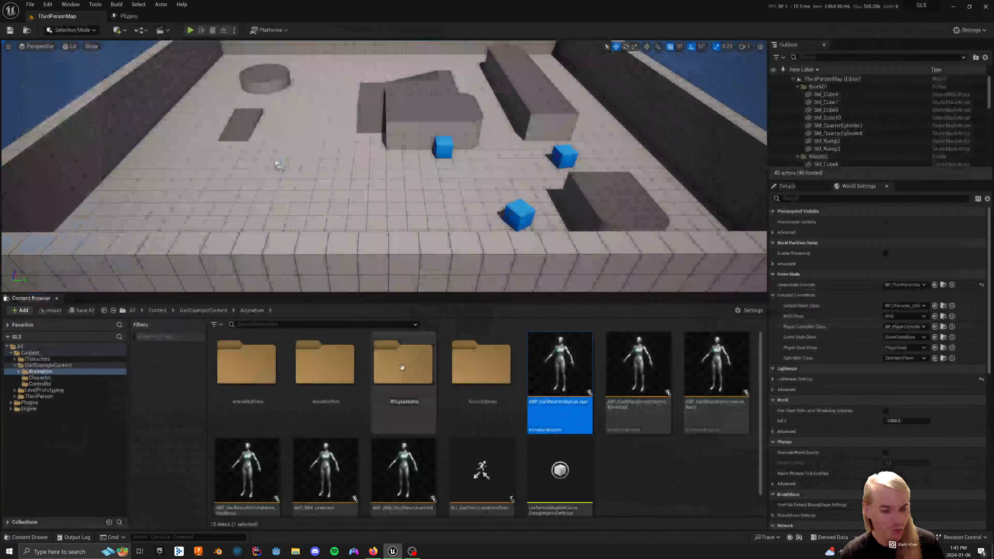
{"action": "double_click", "coordinate": [716, 372]}
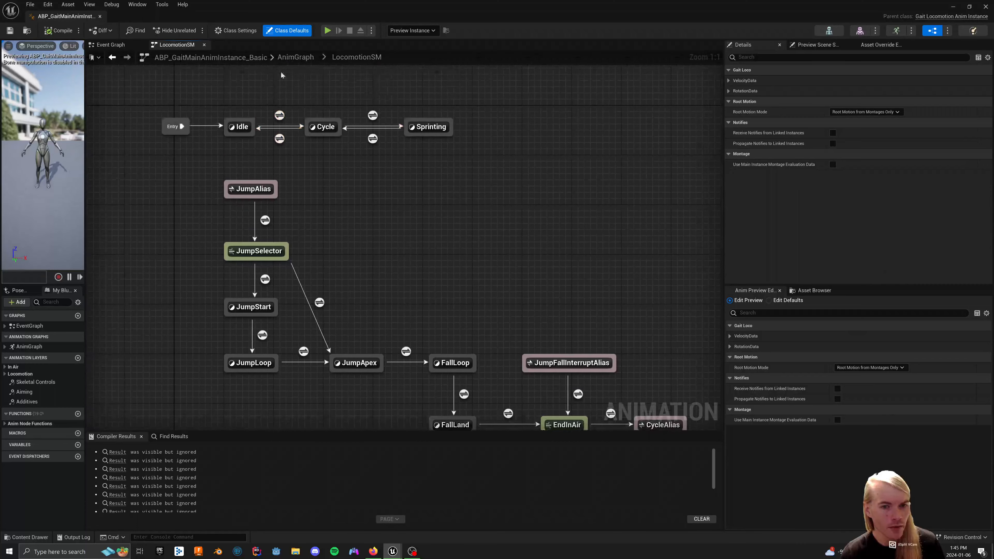
{"action": "left_click", "coordinate": [100, 16]}
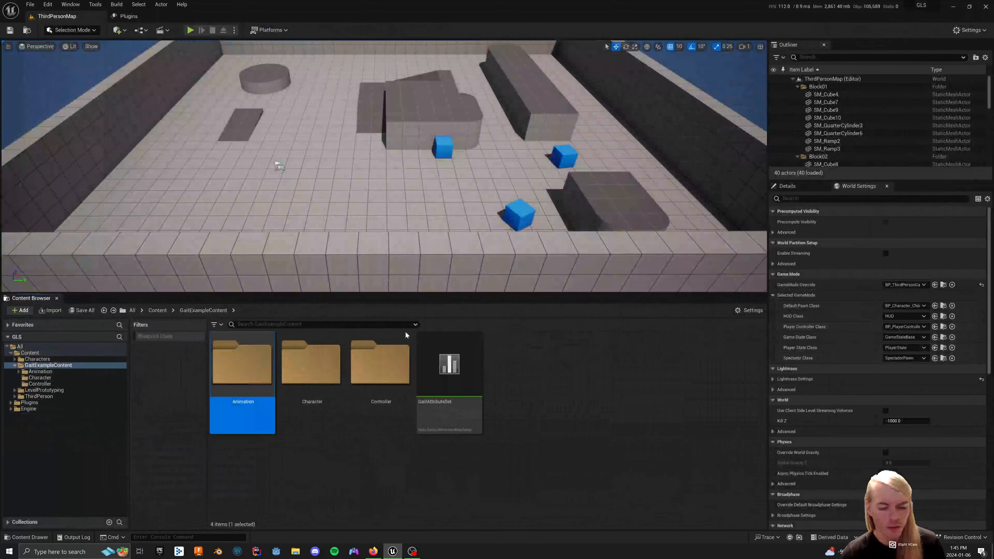
Step: Open the two humanoid animation blueprints from the TutorialSeries folder, check the layers of ALI_BasicAnimInterface and close the interface
{"action": "double_click", "coordinate": [481, 364]}
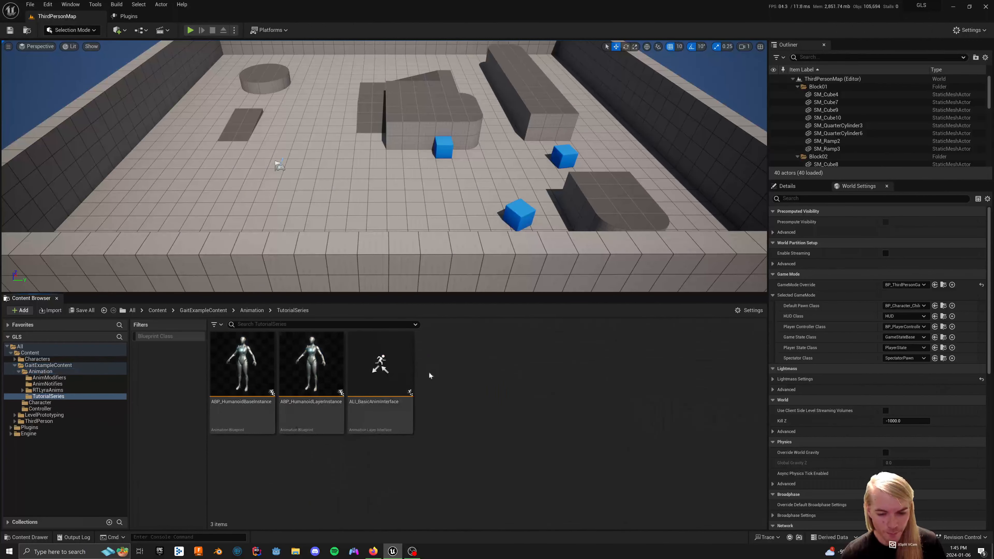
{"action": "double_click", "coordinate": [407, 366]}
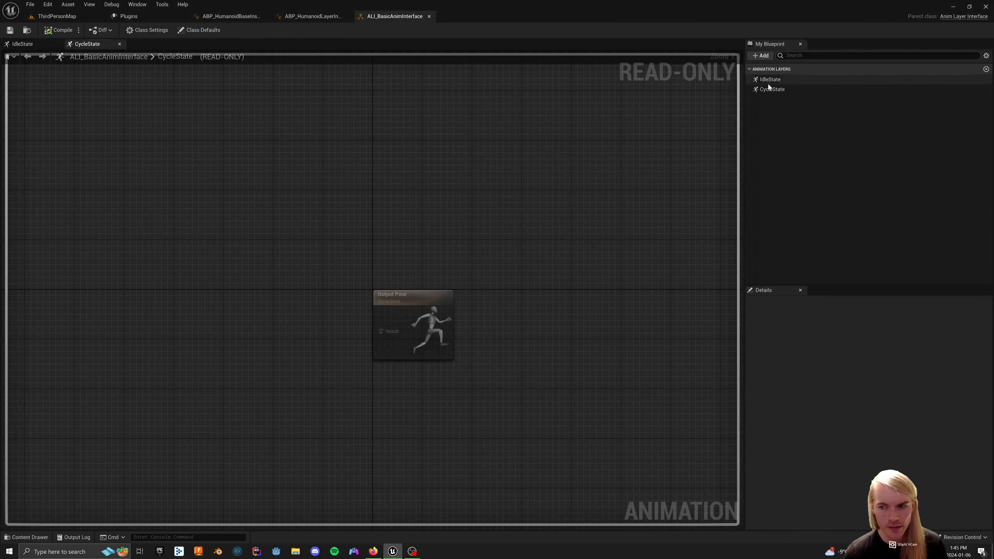
{"action": "left_click", "coordinate": [429, 16]}
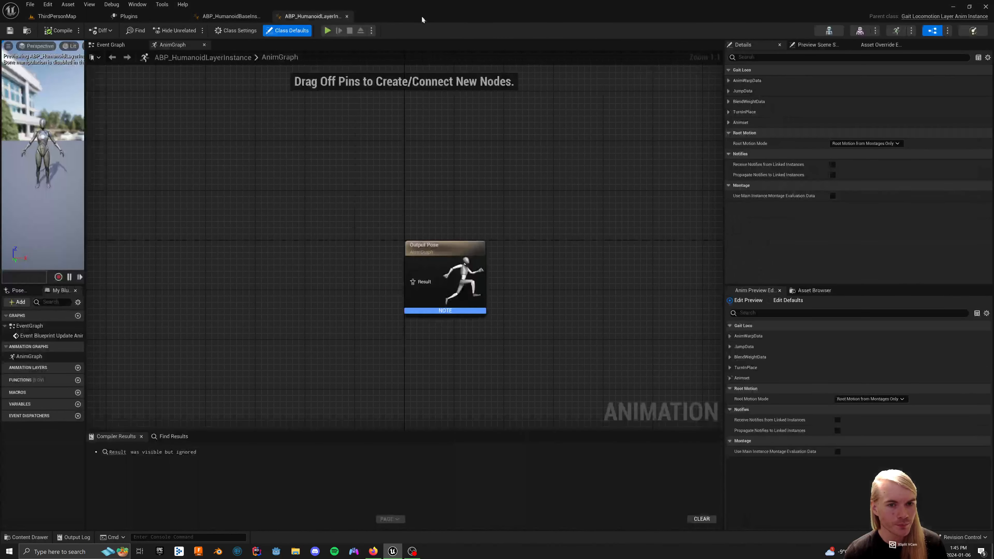
Step: Implement ALI_BasicAnimInterface in the class settings of ABP_HumanoidLayerInstance, then compile and save the blueprint
{"action": "left_click", "coordinate": [239, 30]}
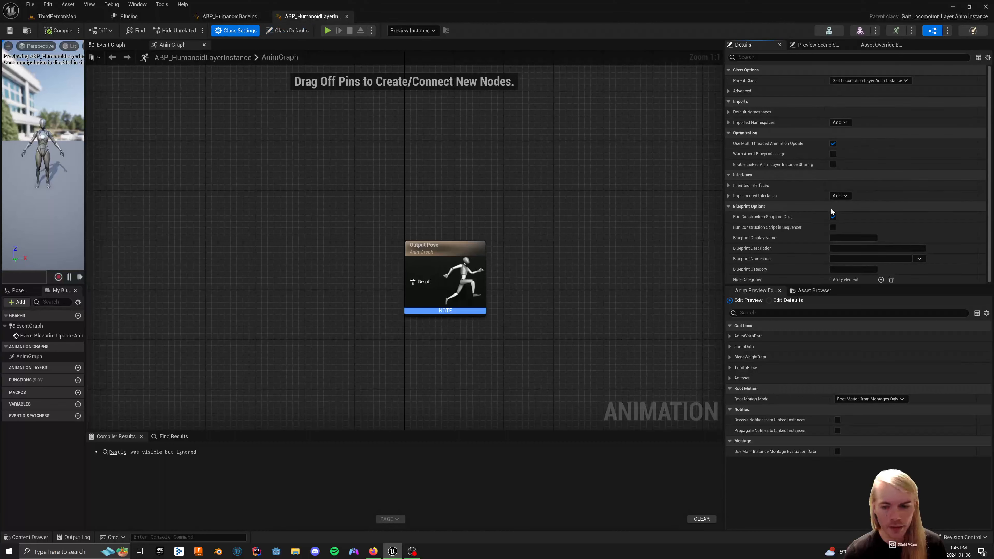
{"action": "left_click", "coordinate": [838, 123]}
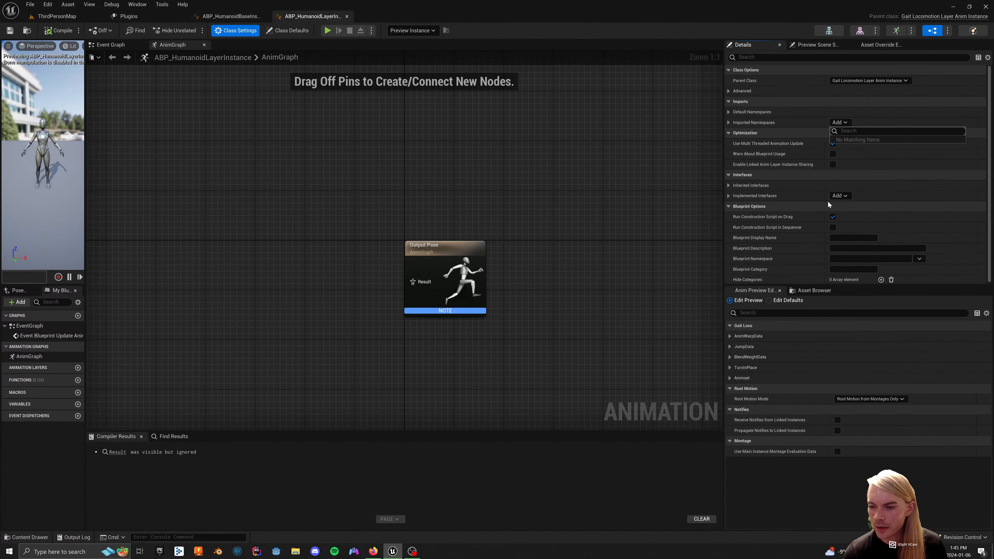
{"action": "left_click", "coordinate": [839, 196]}
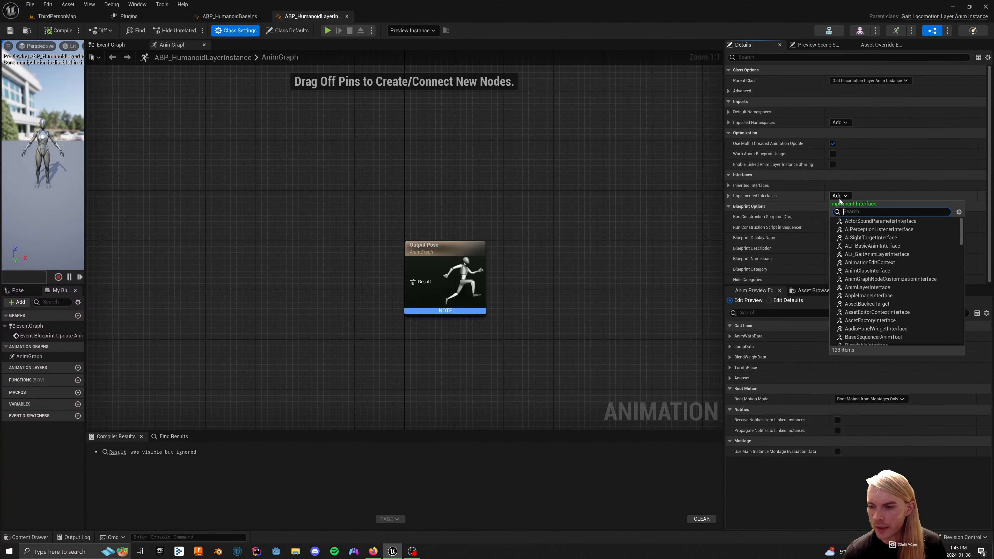
{"action": "left_click", "coordinate": [869, 254]}
{"action": "left_click", "coordinate": [67, 31]}
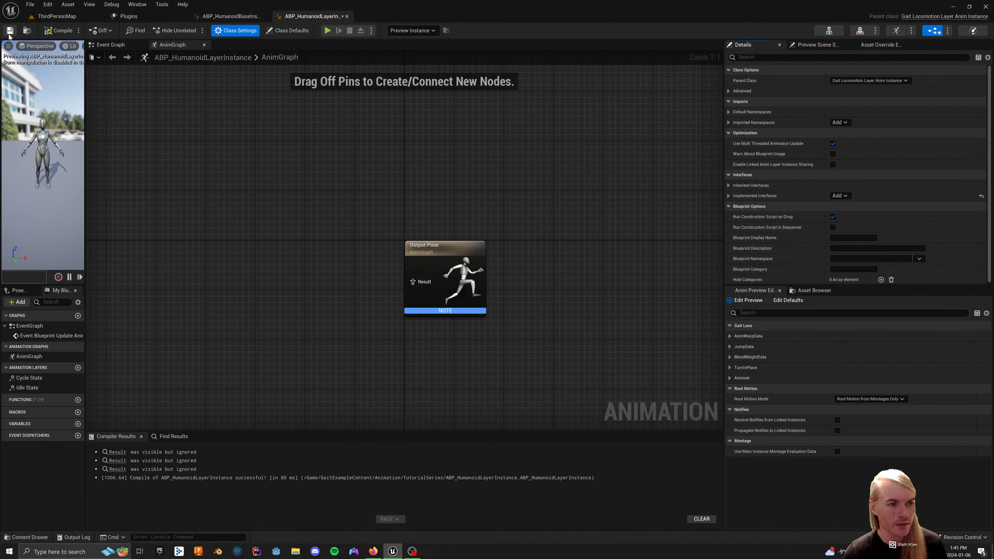
Step: Implement ALI_BasicAnimInterface in the class settings of ABP_HumanoidBaseInstance, then compile and save the blueprint
{"action": "left_click", "coordinate": [231, 16]}
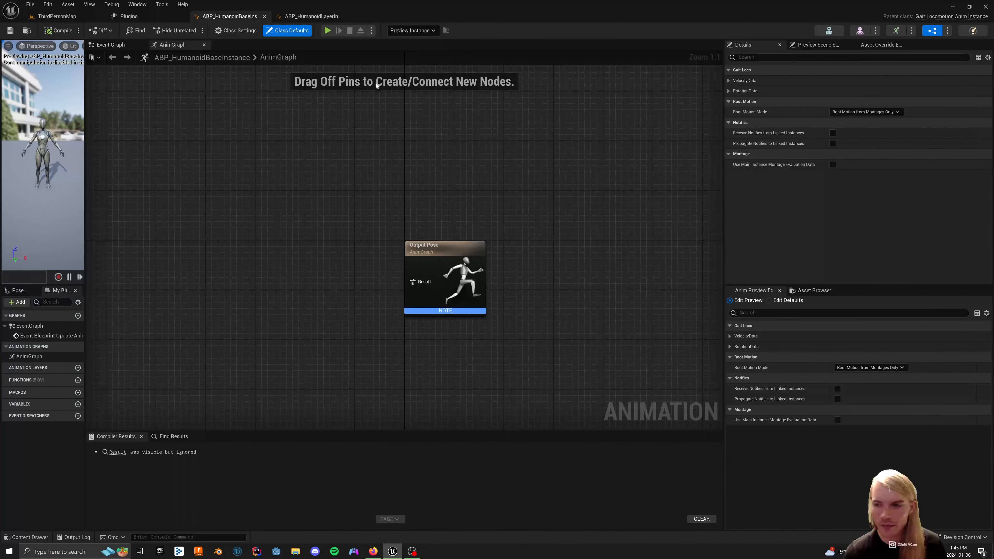
{"action": "left_click", "coordinate": [235, 31]}
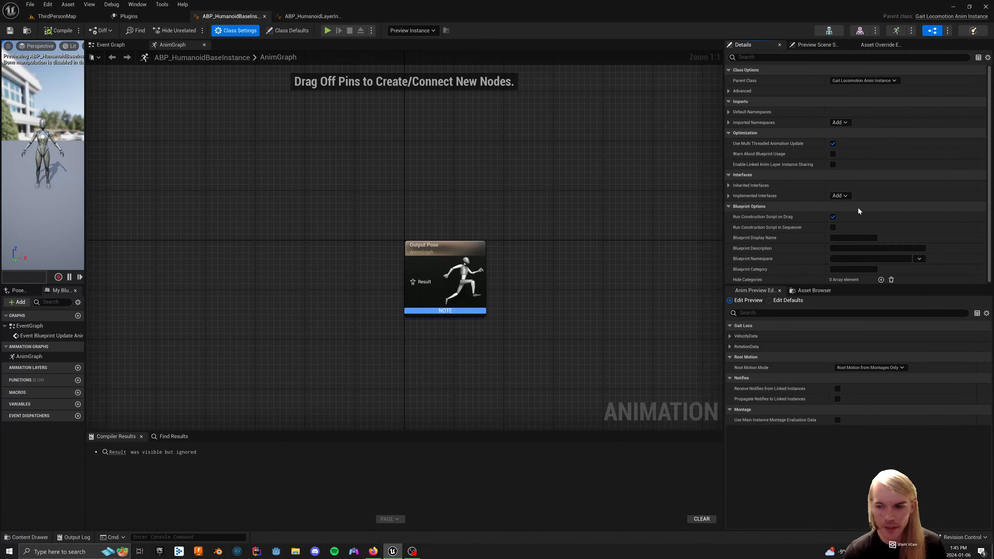
{"action": "left_click", "coordinate": [838, 196]}
{"action": "left_click", "coordinate": [871, 246]}
{"action": "left_click", "coordinate": [59, 30]}
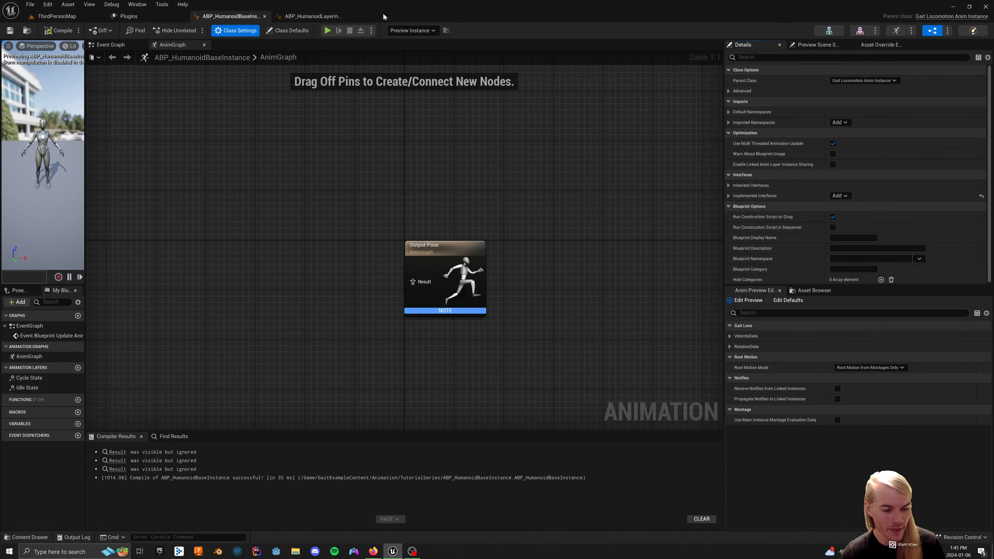
Step: Open the Cycle State layer of ABP_HumanoidLayerInstance and view its graph
{"action": "left_click", "coordinate": [313, 16]}
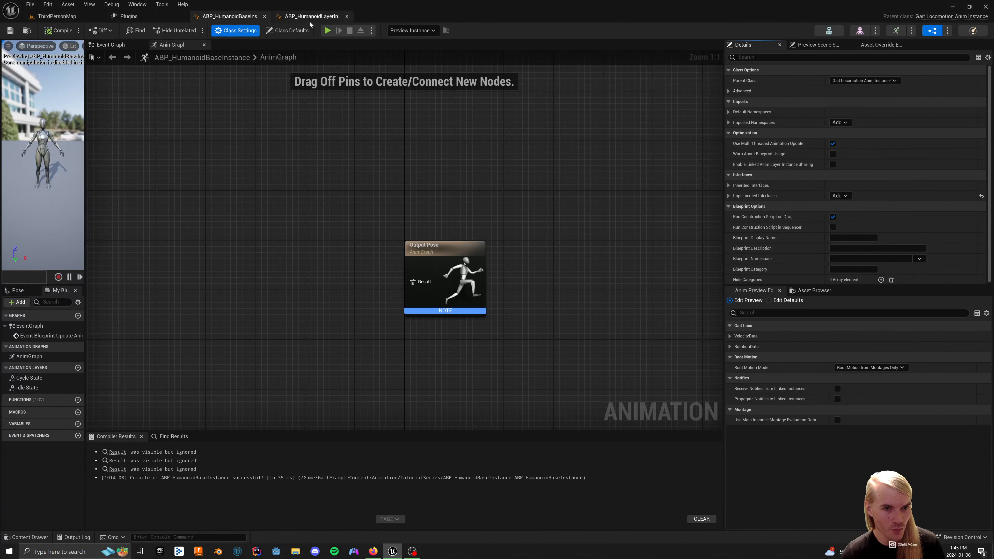
{"action": "double_click", "coordinate": [31, 379]}
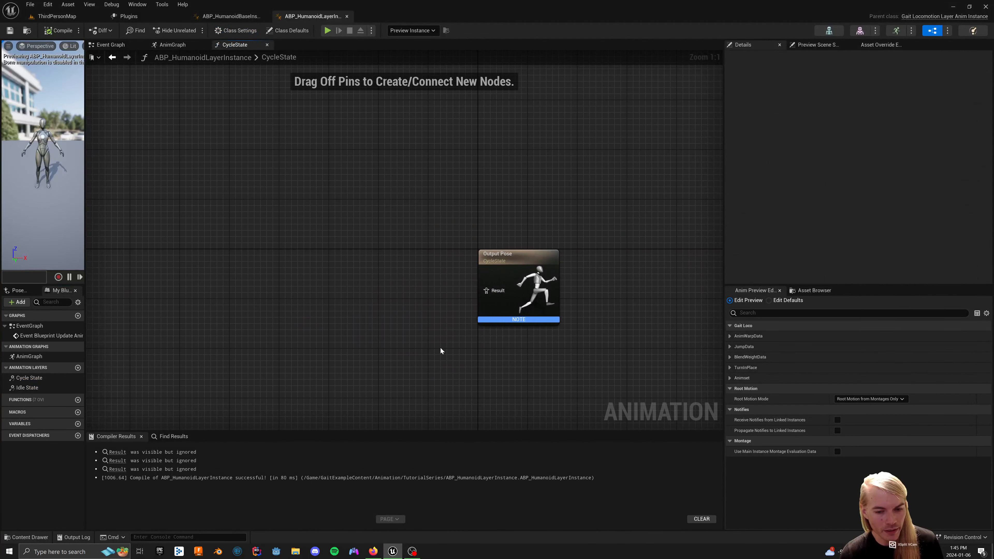
{"action": "right_click_drag", "start_coordinate": [441, 351], "coordinate": [372, 278]}
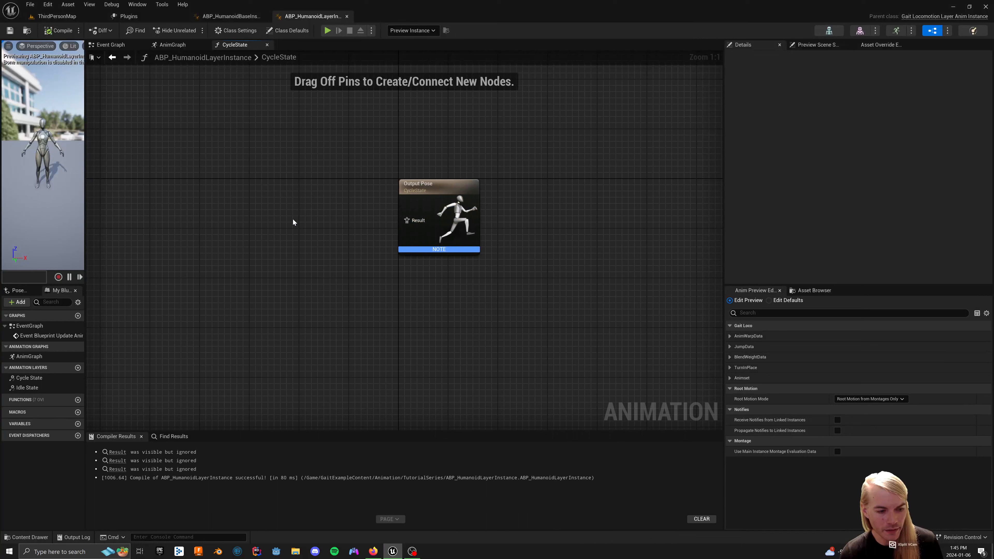
{"action": "right_click_drag", "start_coordinate": [292, 219], "coordinate": [324, 226]}
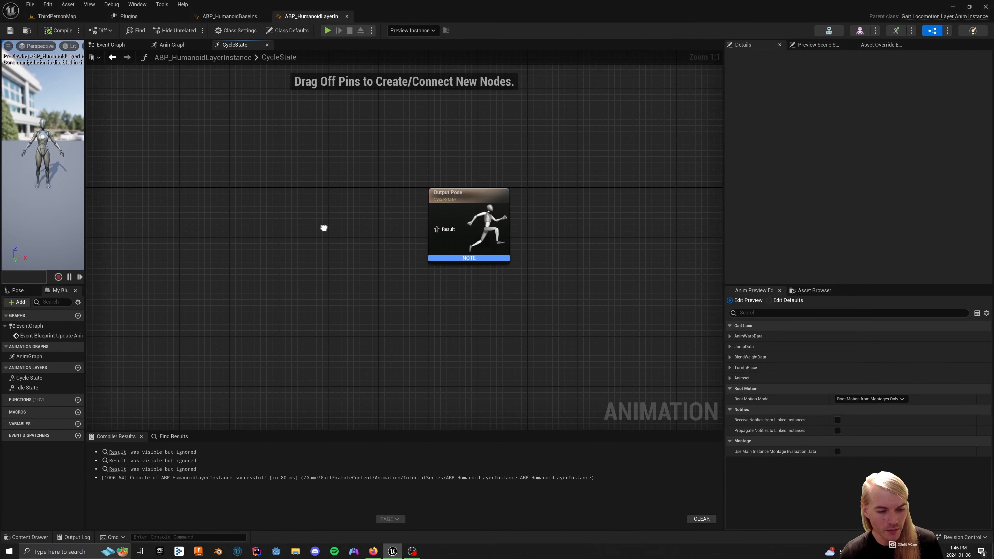
Step: Add a state machine named Locomotion to the AnimGraph of ABP_HumanoidBaseInstance
{"action": "left_click", "coordinate": [237, 16]}
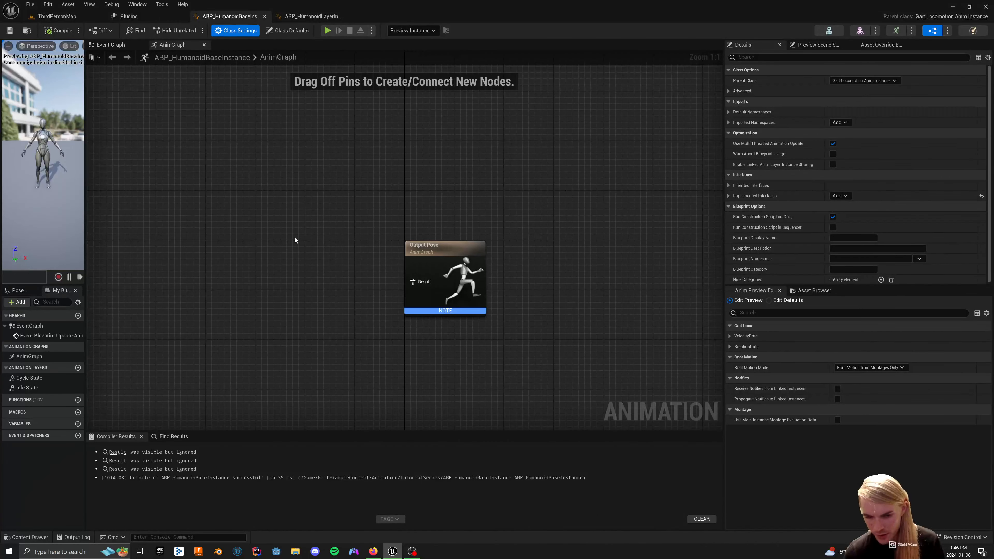
{"action": "right_click_drag", "start_coordinate": [283, 294], "coordinate": [358, 269]}
{"action": "right_click", "coordinate": [358, 266]}
{"action": "type", "text": "S"}
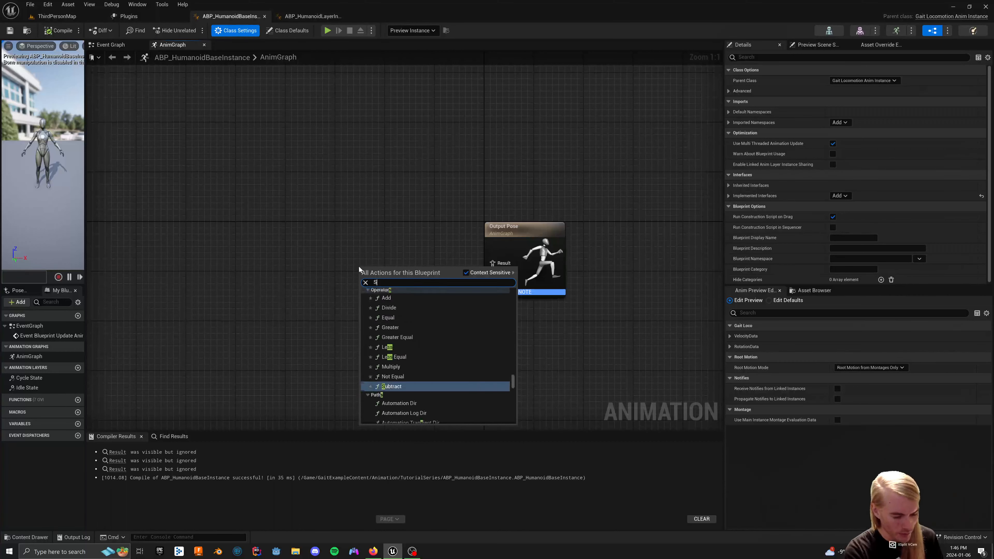
{"action": "type", "text": "tate Machine"}
{"action": "key", "text": "Return"}
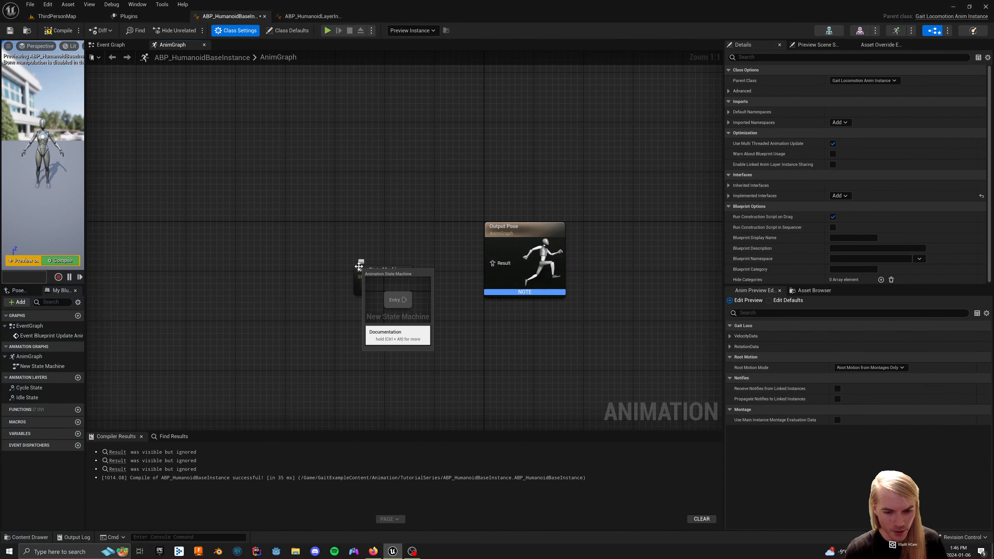
{"action": "type", "text": "Lo"}
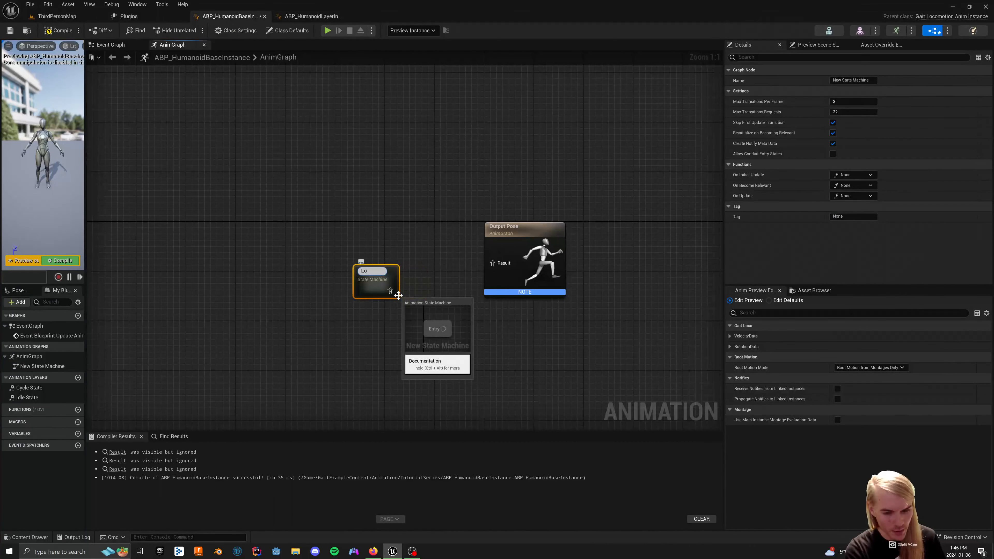
{"action": "type", "text": "comotion"}
{"action": "key", "text": "Return"}
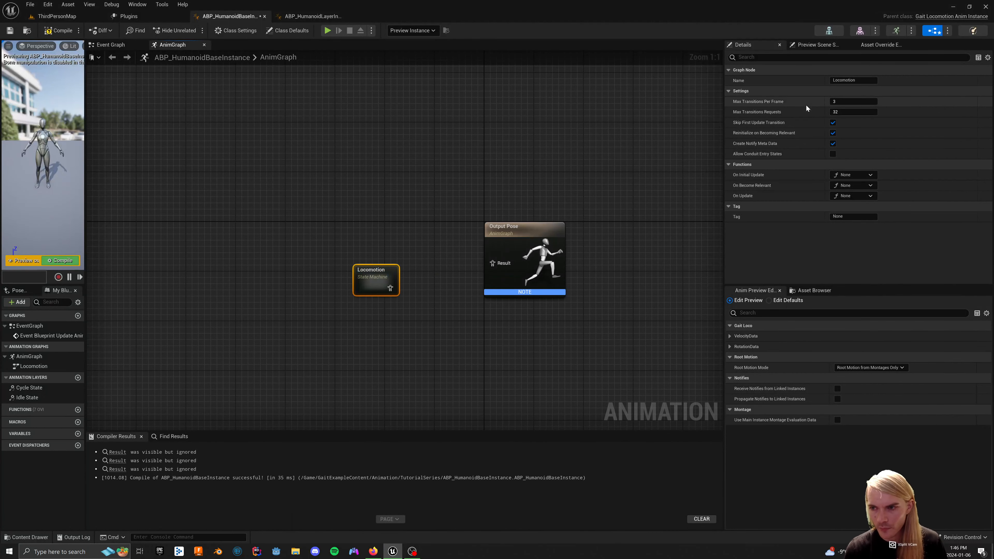
Step: Set Locomotion's Max Transitions Per Frame to 1 and connect the state machine to the Output Pose
{"action": "left_click", "coordinate": [536, 126]}
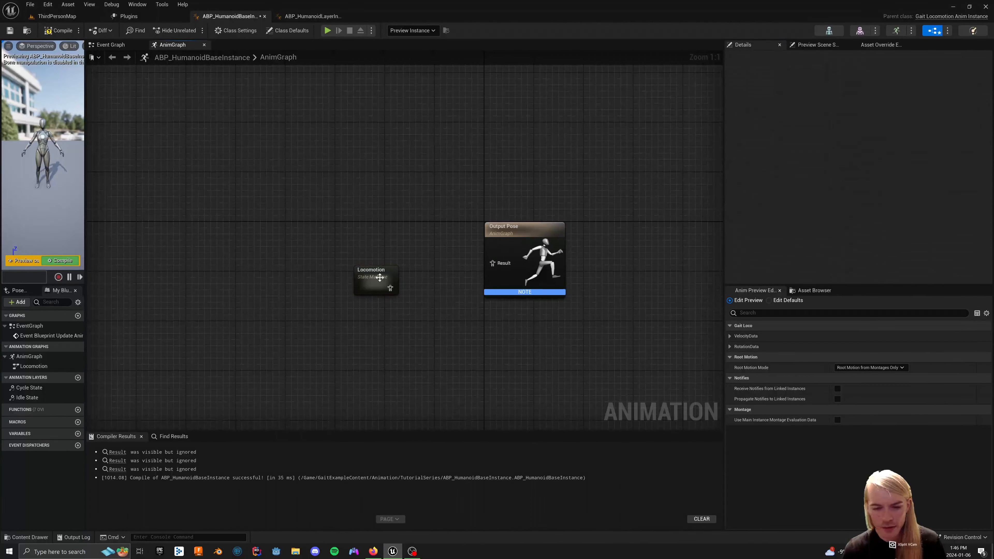
{"action": "left_click_drag", "start_coordinate": [379, 278], "coordinate": [397, 263]}
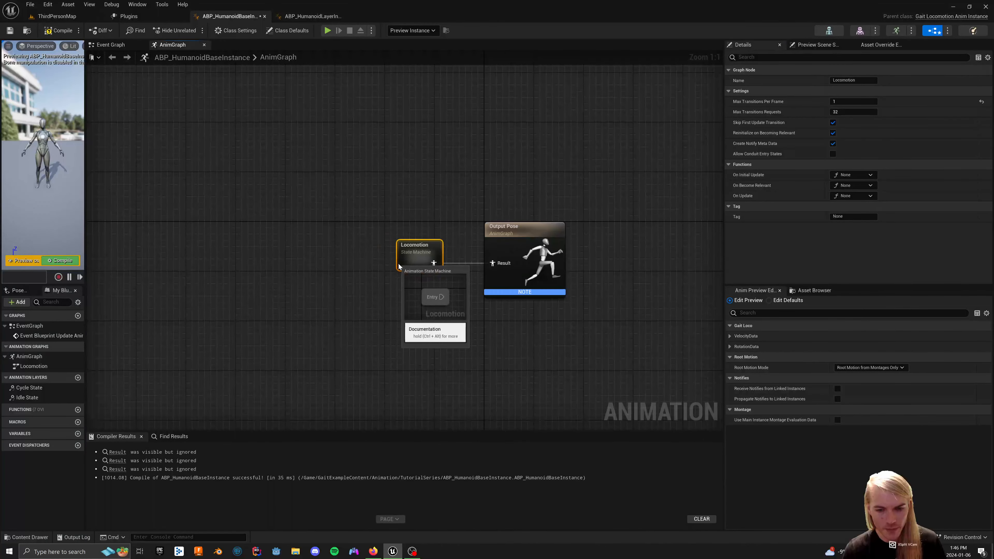
Step: Inside the Locomotion state machine, add a state named Idle connected from Entry
{"action": "double_click", "coordinate": [403, 265]}
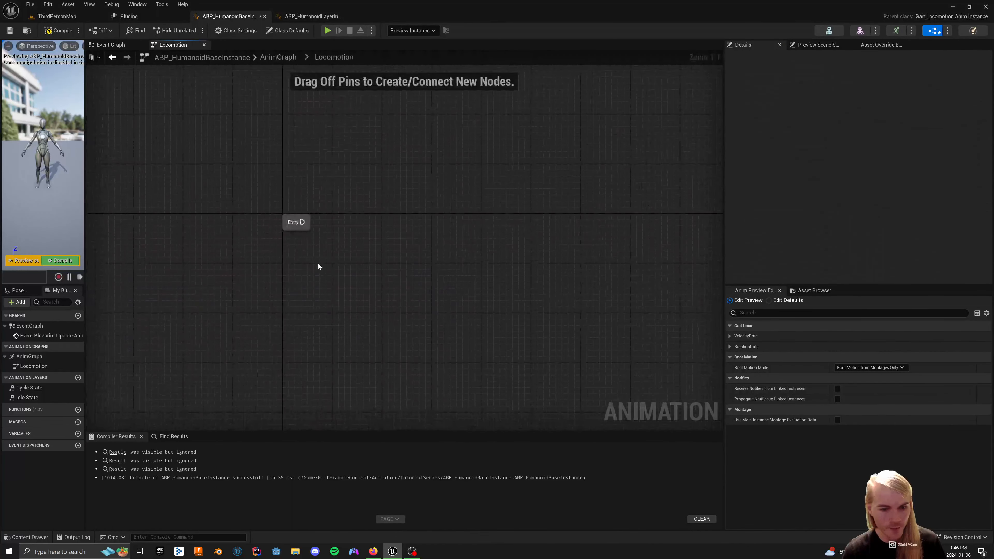
{"action": "left_click_drag", "start_coordinate": [302, 222], "coordinate": [383, 223]}
{"action": "left_click", "coordinate": [398, 245]}
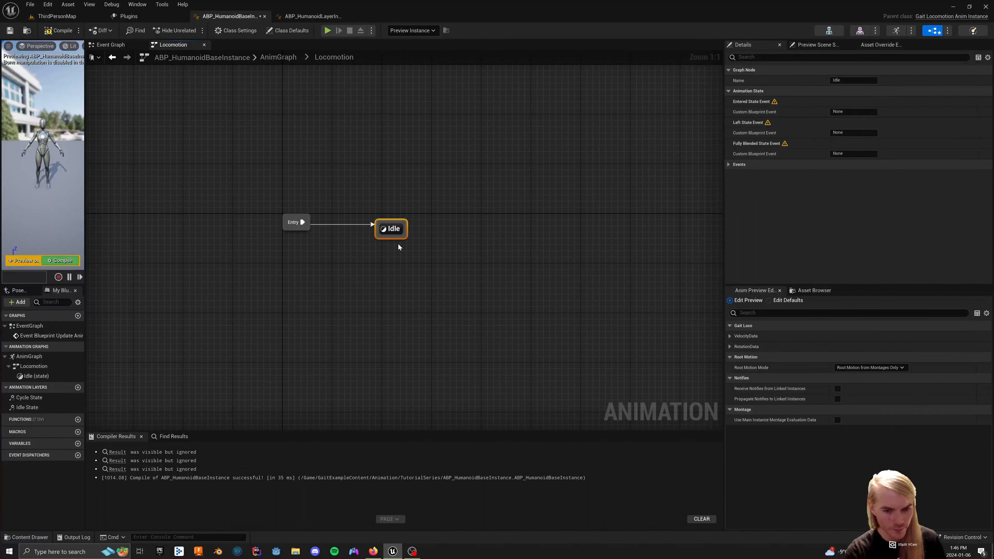
Step: Add a state named Cycle with a transition leading to it from Idle
{"action": "left_click_drag", "start_coordinate": [398, 238], "coordinate": [463, 165]}
{"action": "left_click", "coordinate": [490, 187]}
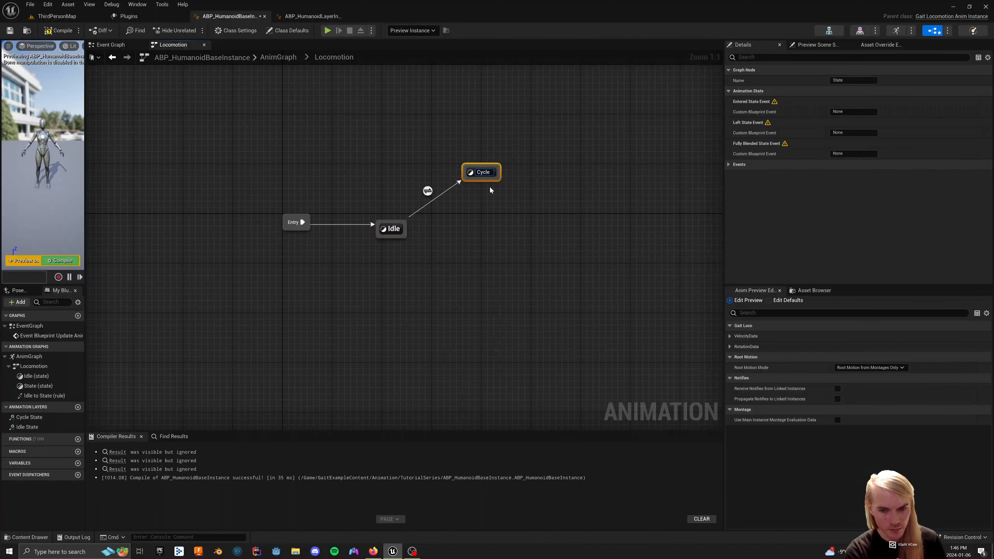
{"action": "key", "text": "Return"}
Step: Create a return transition from Cycle to Idle and align both states in a row beside Entry
{"action": "left_click_drag", "start_coordinate": [470, 186], "coordinate": [367, 227]}
{"action": "left_click", "coordinate": [478, 256]}
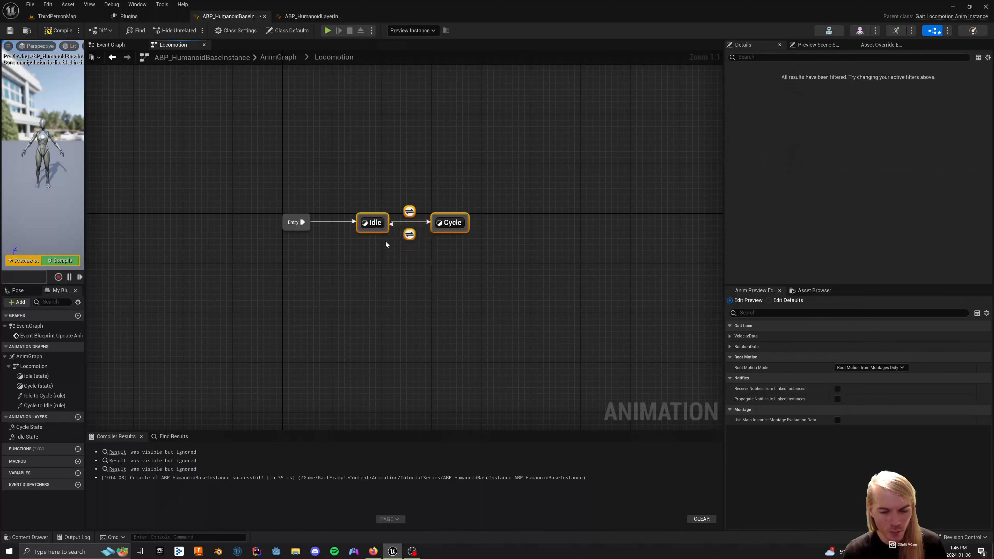
{"action": "left_click", "coordinate": [448, 266]}
{"action": "right_click", "coordinate": [425, 274]}
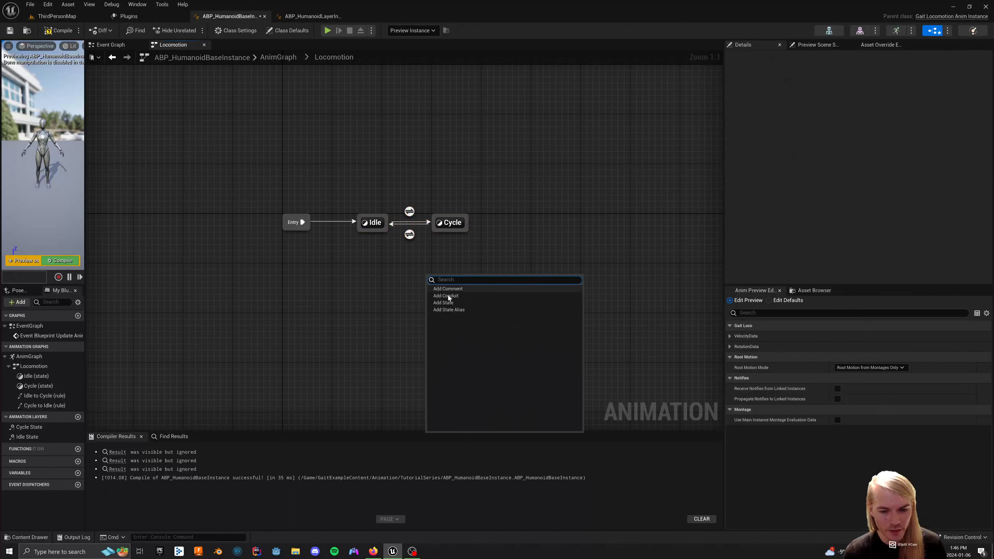
{"action": "key", "text": "Escape"}
Step: Open the Idle to Cycle transition rule and browse the Gait Loco variables available for it
{"action": "double_click", "coordinate": [410, 211]}
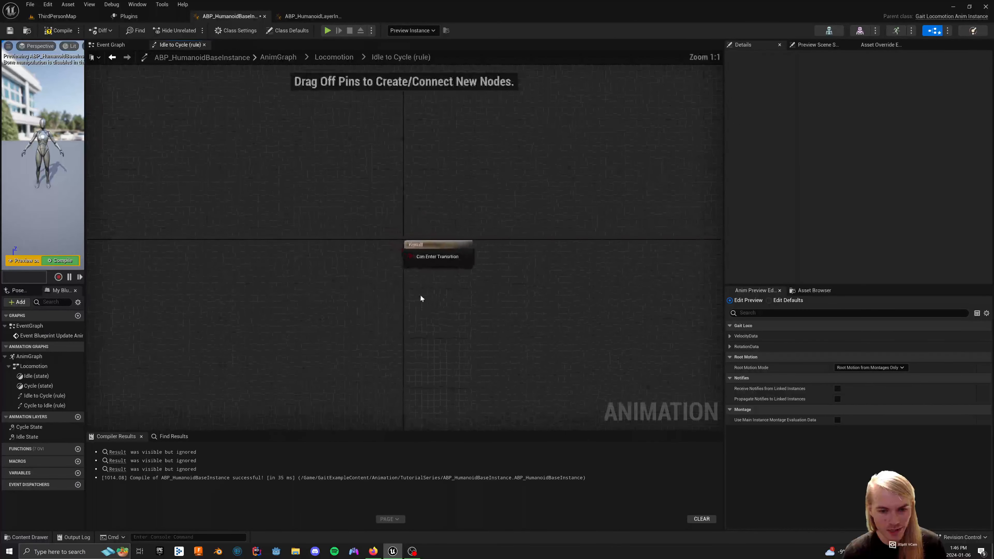
{"action": "right_click_drag", "start_coordinate": [422, 297], "coordinate": [398, 252]}
{"action": "right_click", "coordinate": [397, 252]}
{"action": "scroll", "coordinate": [427, 343], "scroll_direction": "down", "scroll_amount": 15}
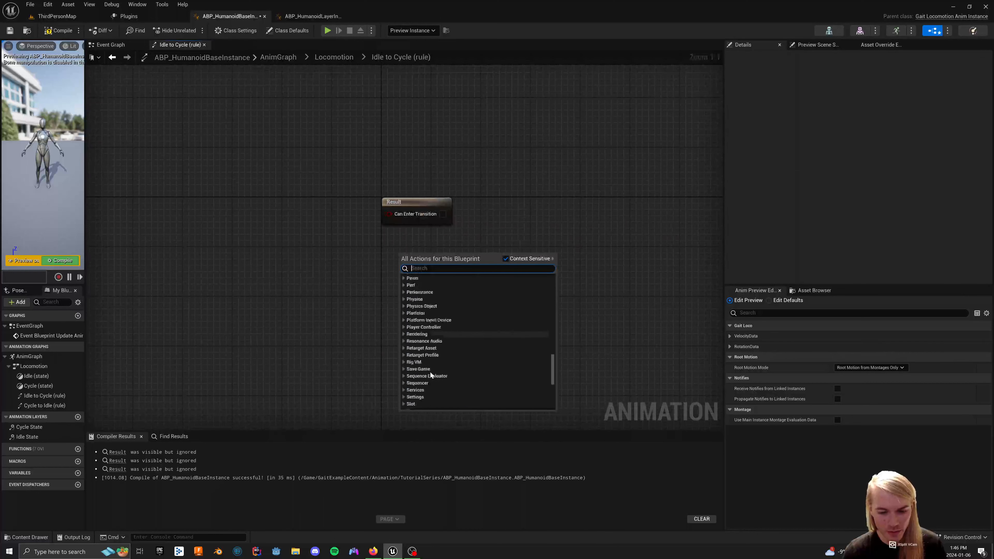
{"action": "left_click", "coordinate": [417, 342]}
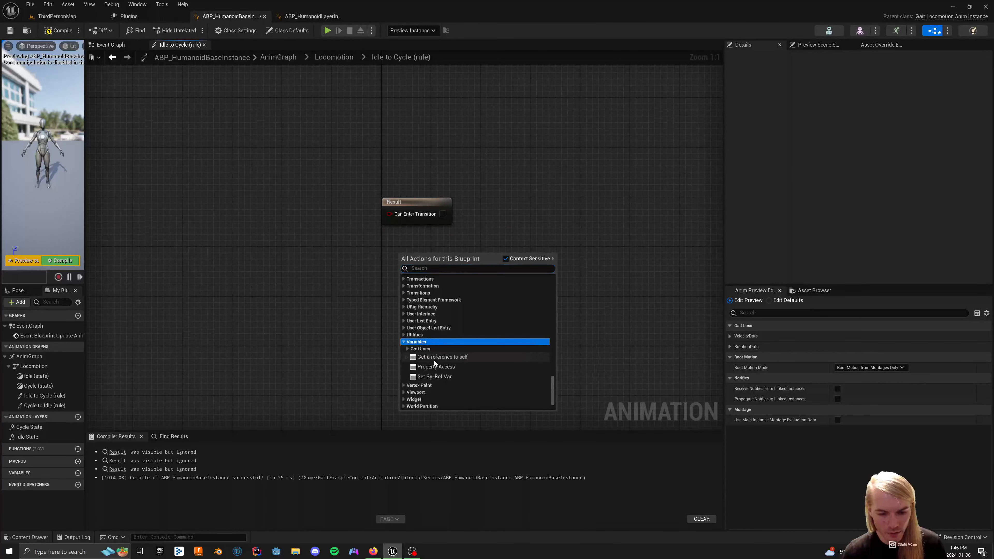
{"action": "left_click", "coordinate": [422, 349]}
{"action": "scroll", "coordinate": [429, 359], "scroll_direction": "down", "scroll_amount": 2}
{"action": "left_click", "coordinate": [435, 318]}
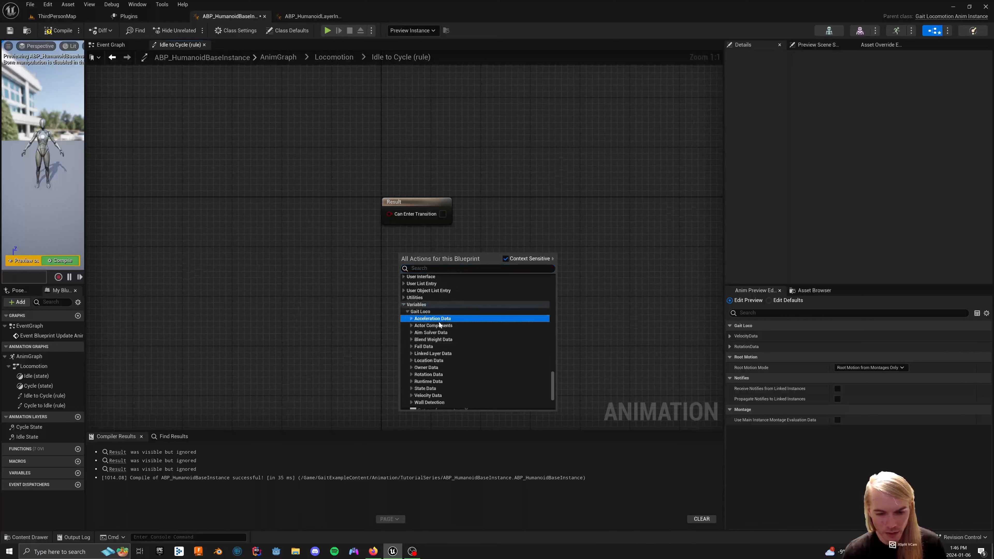
{"action": "left_click", "coordinate": [441, 374]}
{"action": "scroll", "coordinate": [461, 383], "scroll_direction": "down", "scroll_amount": 3}
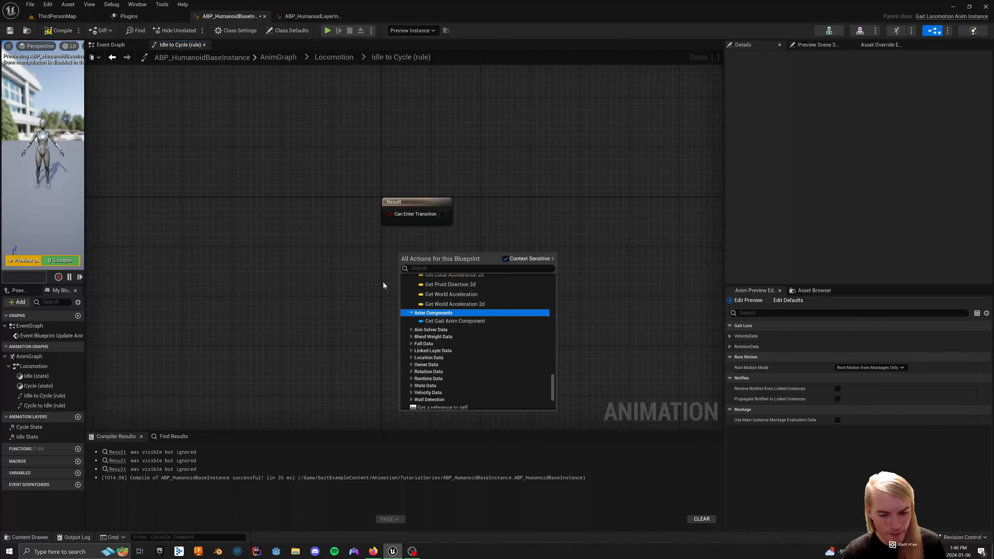
{"action": "left_click", "coordinate": [372, 254]}
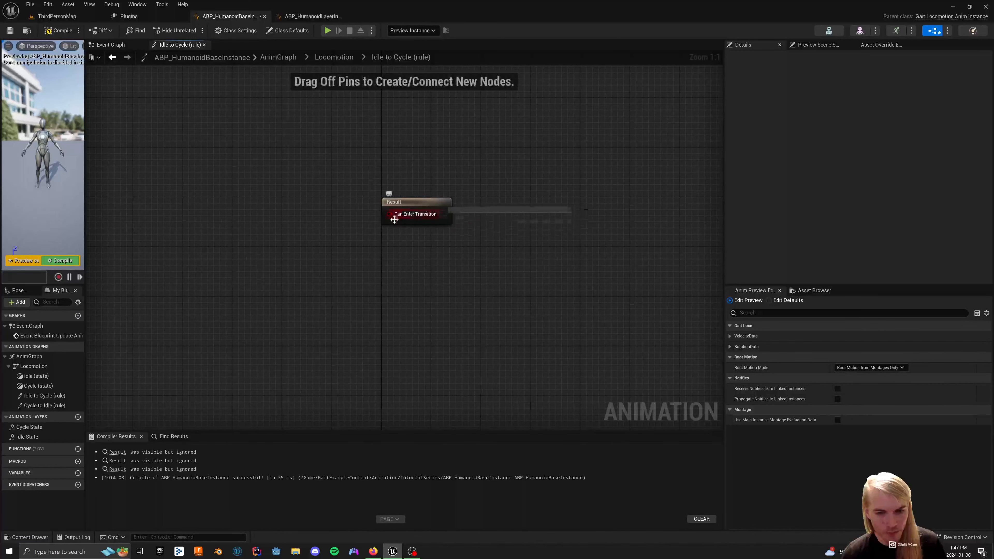
Step: In the Idle to Cycle rule, add a NOT Boolean node feeding Can Enter Transition
{"action": "double_click", "coordinate": [366, 223]}
{"action": "double_click", "coordinate": [409, 211]}
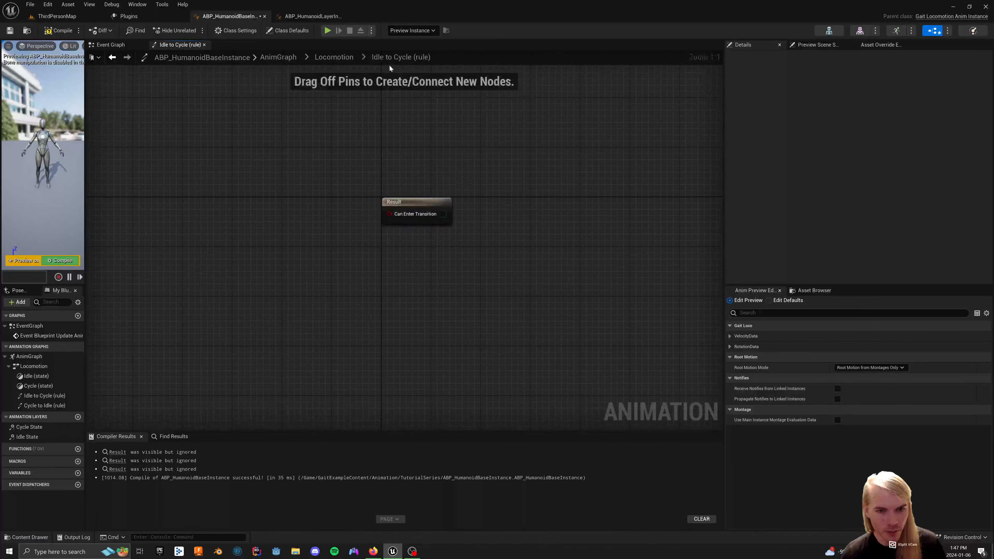
{"action": "left_click_drag", "start_coordinate": [389, 213], "coordinate": [397, 248]}
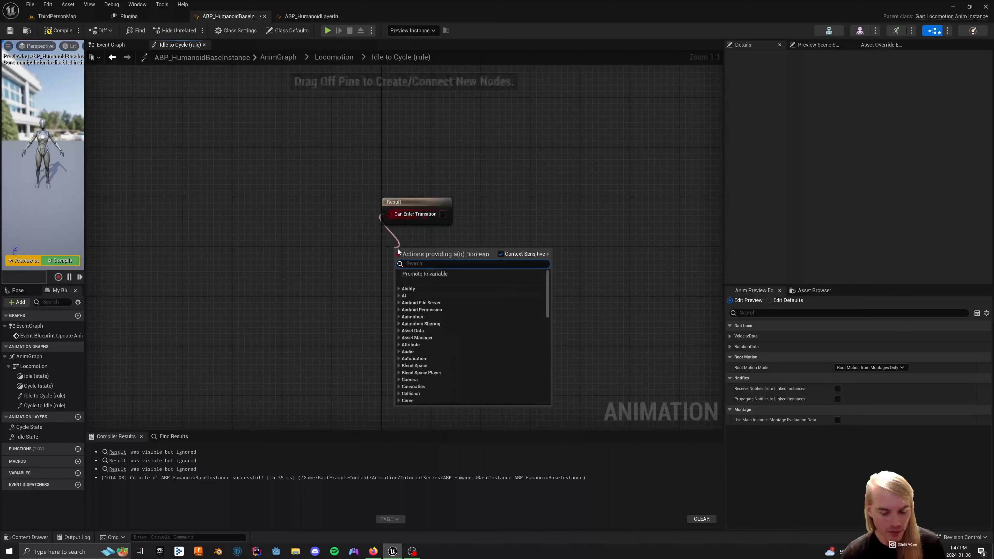
{"action": "type", "text": "not bool"}
{"action": "key", "text": "Return"}
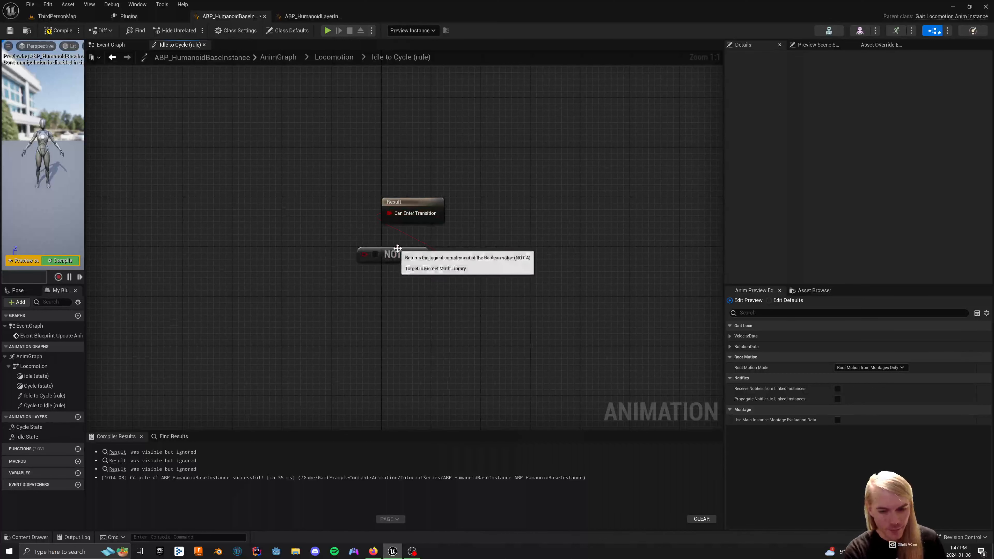
Step: Feed the NOT Boolean node in the Idle to Cycle rule from a new Property Access node bound to IsIdle
{"action": "left_click_drag", "start_coordinate": [397, 248], "coordinate": [408, 270]}
{"action": "left_click", "coordinate": [390, 267]}
{"action": "type", "text": "prope"}
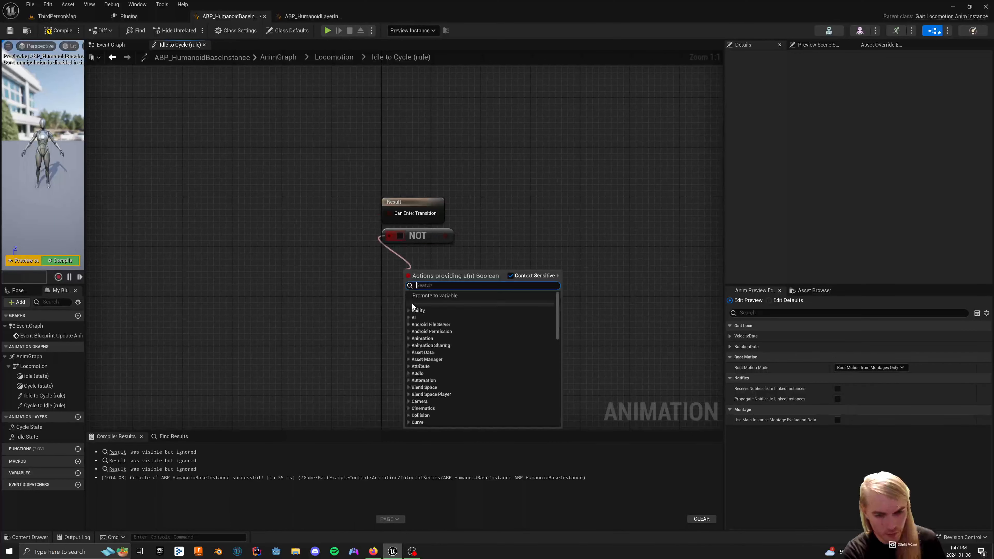
{"action": "key", "text": "Return"}
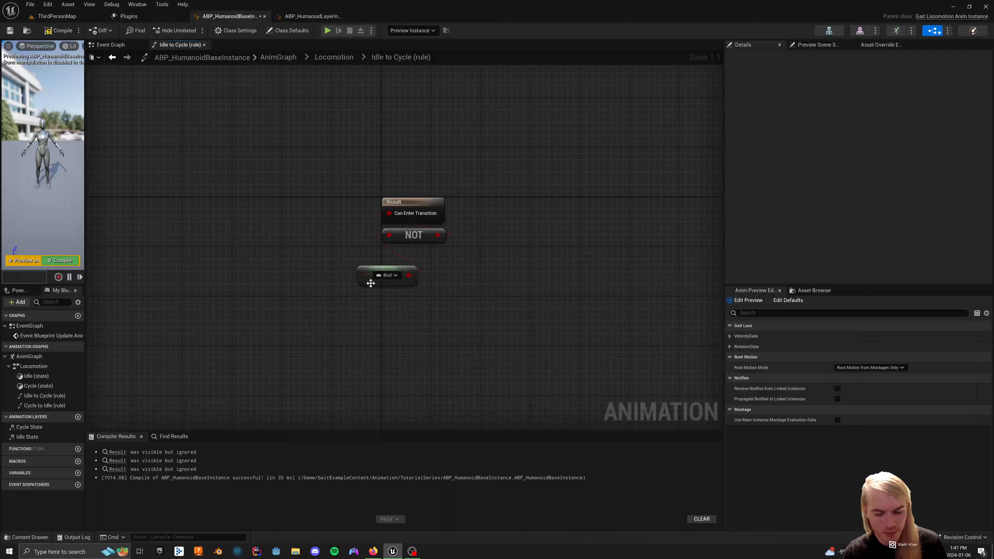
{"action": "left_click", "coordinate": [409, 257]}
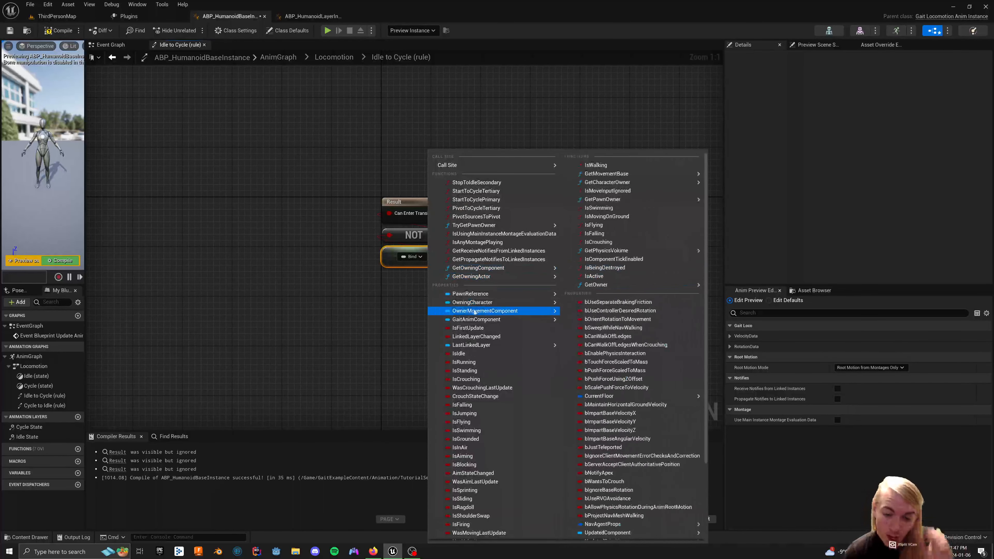
{"action": "left_click", "coordinate": [484, 355]}
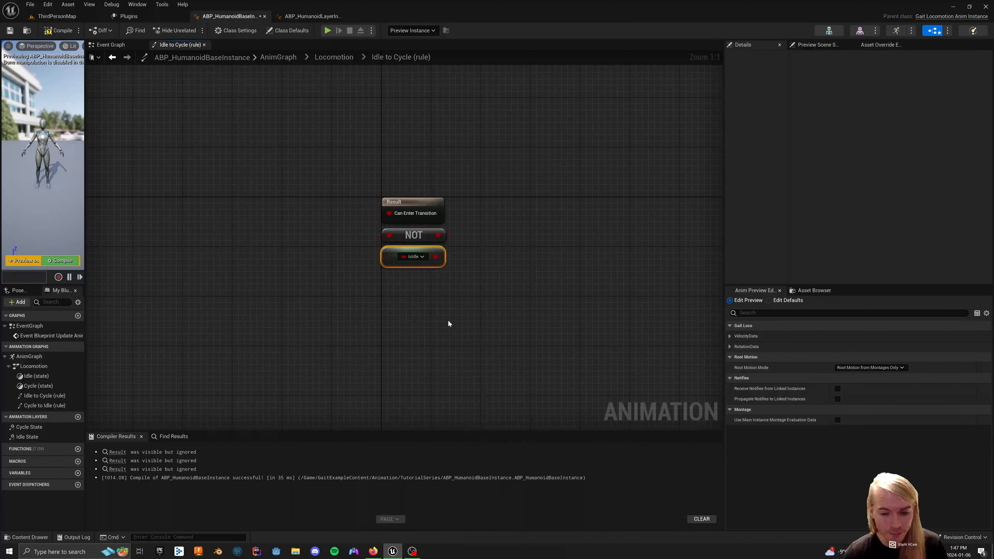
{"action": "left_click", "coordinate": [353, 176]}
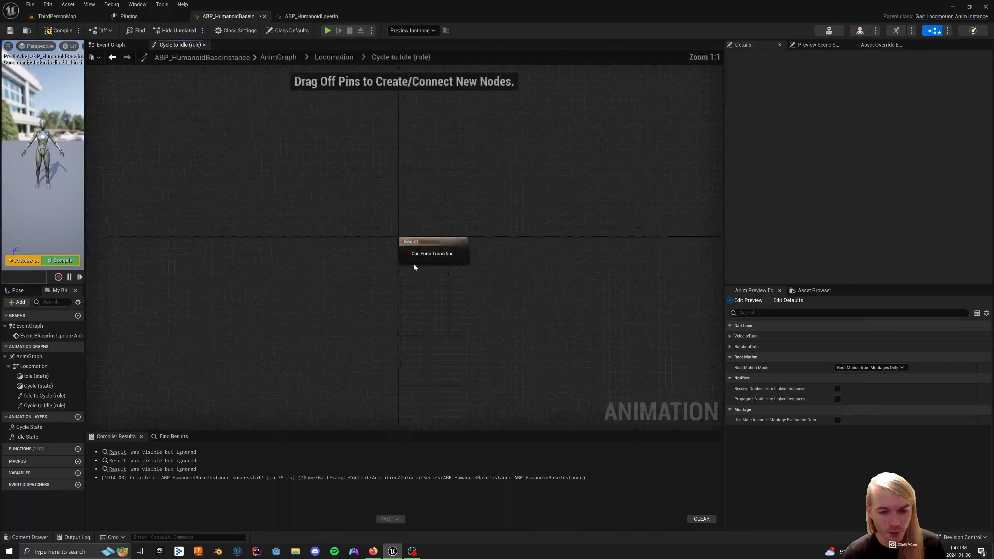
Step: In the Cycle to Idle rule, bind Can Enter Transition directly to IsIdle and compile the blueprint
{"action": "left_click", "coordinate": [420, 257]}
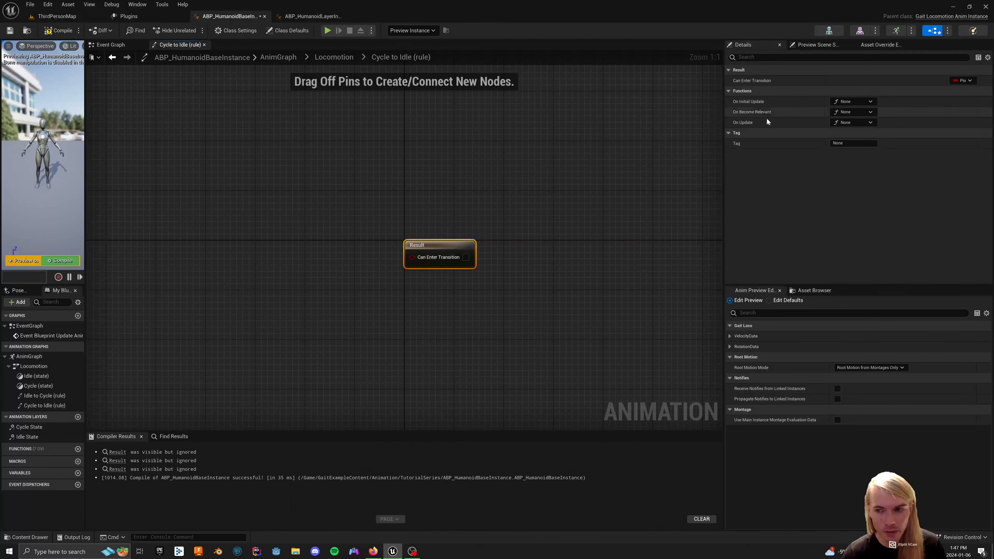
{"action": "left_click", "coordinate": [963, 80]}
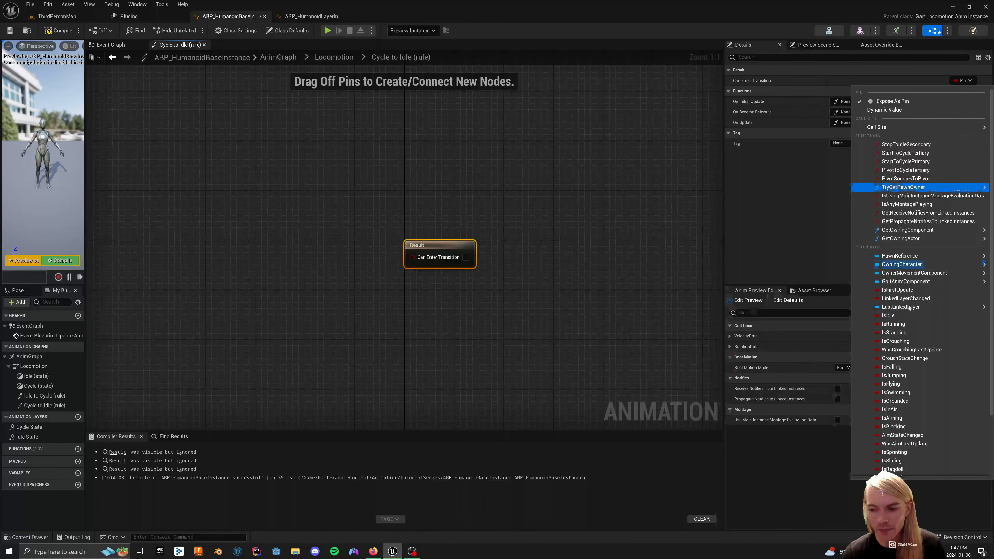
{"action": "left_click", "coordinate": [880, 313]}
{"action": "left_click", "coordinate": [372, 196]}
{"action": "left_click", "coordinate": [56, 30]}
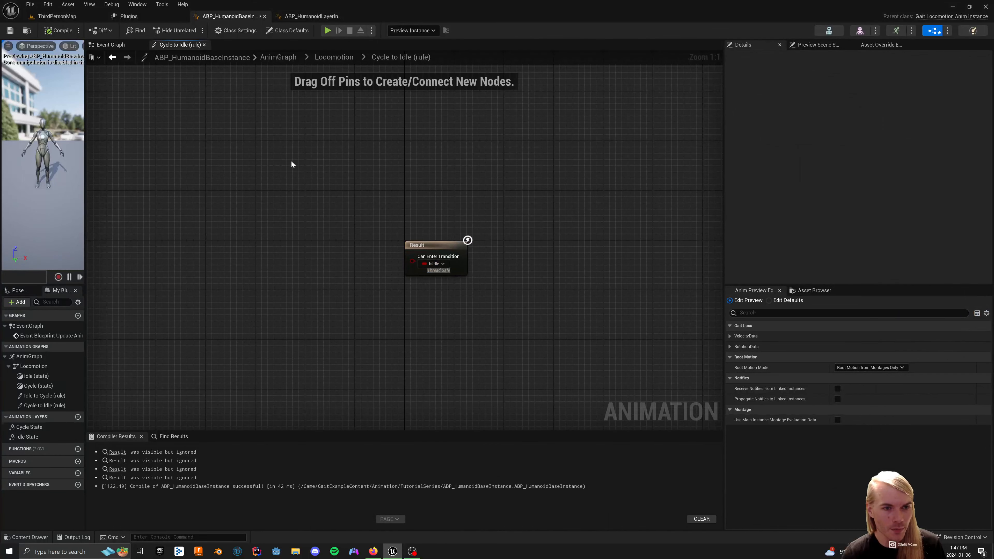
Step: Open the Idle state of the Locomotion state machine and add an IdleState Linked Anim Layer node
{"action": "key", "text": "alt+Left"}
{"action": "left_click", "coordinate": [324, 215]}
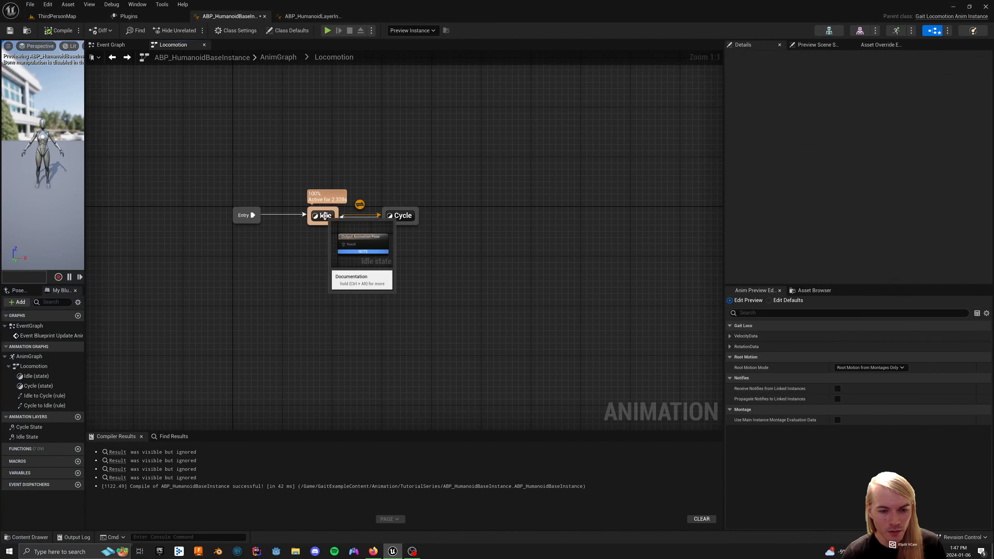
{"action": "double_click", "coordinate": [324, 216]}
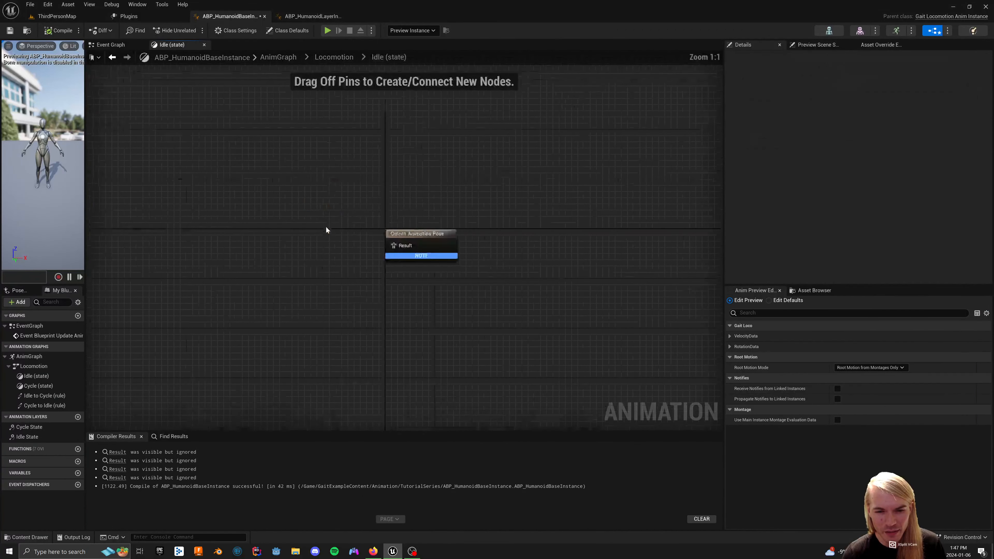
{"action": "right_click", "coordinate": [276, 265]}
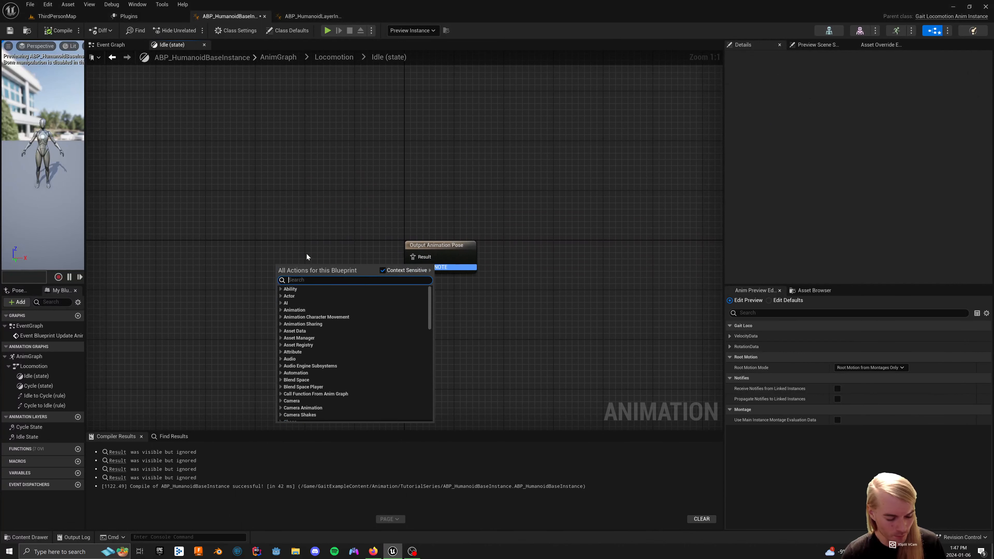
{"action": "type", "text": "Idle state"}
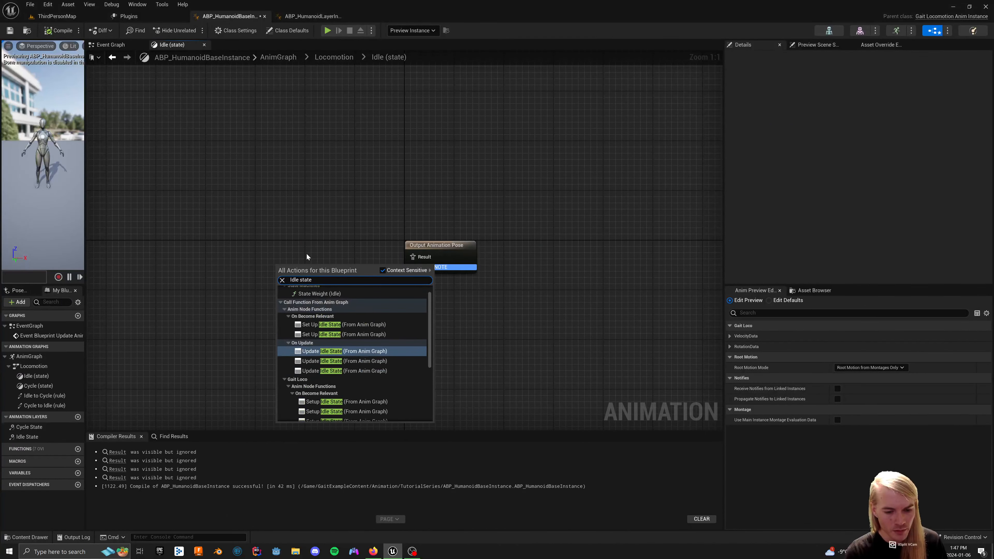
{"action": "scroll", "coordinate": [325, 344], "scroll_direction": "down", "scroll_amount": 2}
{"action": "scroll", "coordinate": [332, 366], "scroll_direction": "down", "scroll_amount": 5}
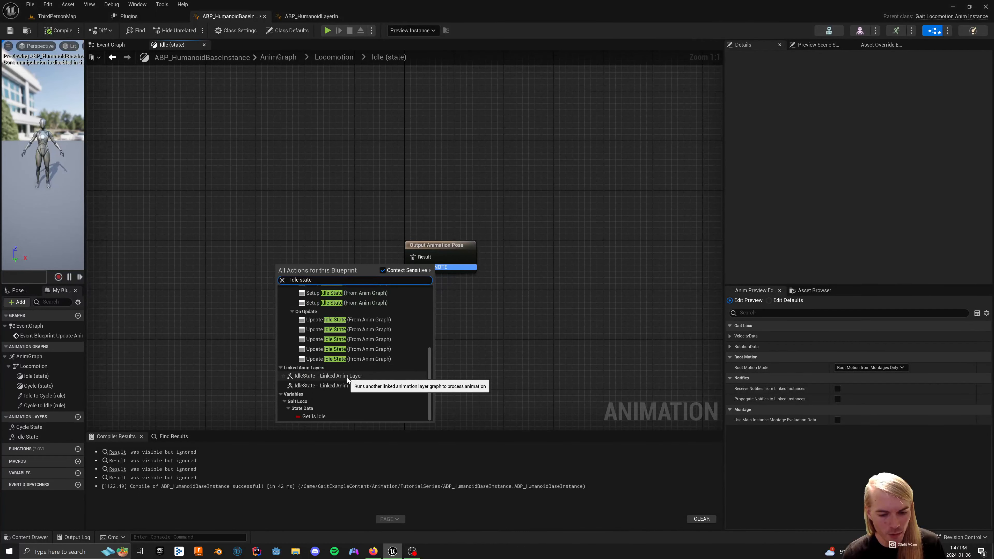
{"action": "left_click", "coordinate": [341, 375]}
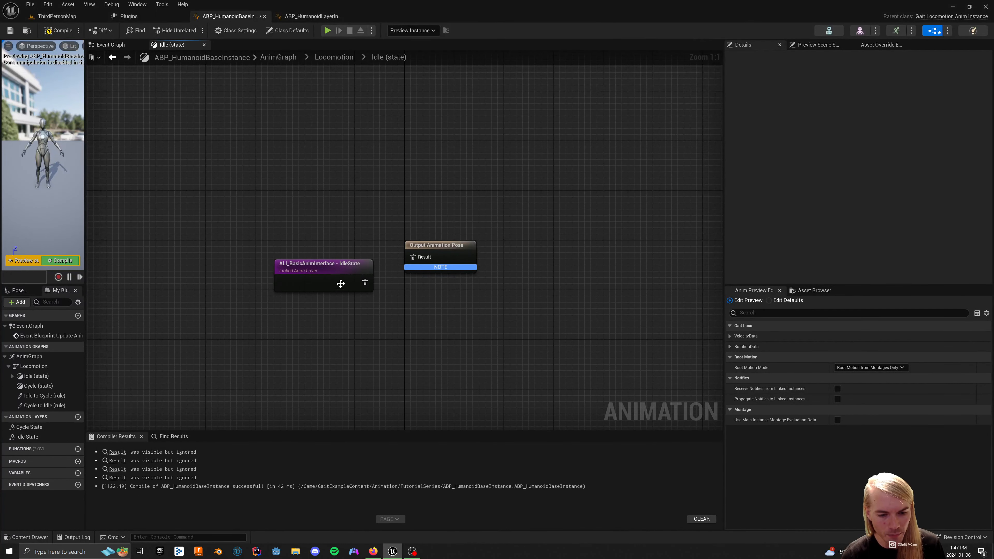
Step: Connect the IdleState layer node to the Output Animation Pose result, compile, and save the blueprint
{"action": "left_click_drag", "start_coordinate": [337, 283], "coordinate": [336, 255]}
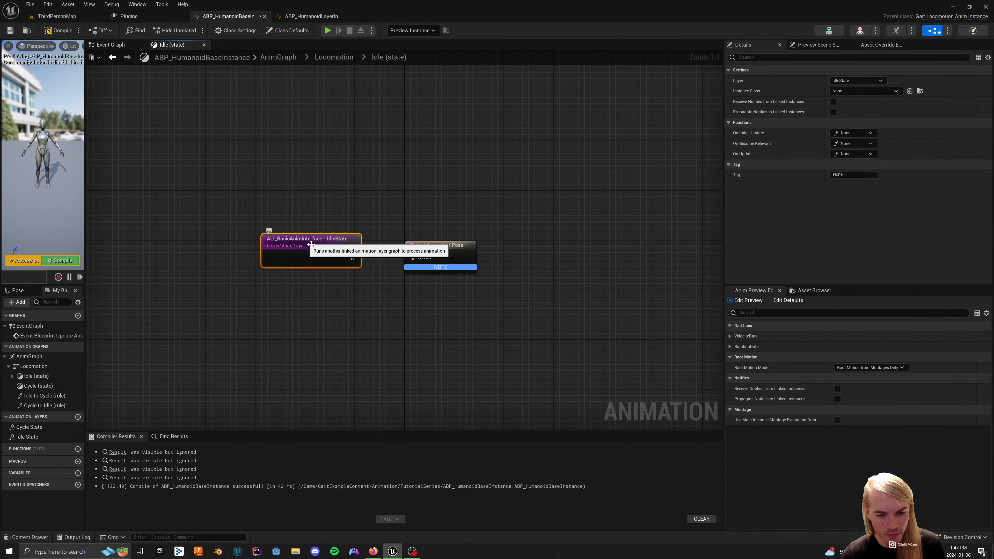
{"action": "mouse_move", "coordinate": [352, 257]}
{"action": "left_mouse_down"}
{"action": "mouse_move", "coordinate": [413, 258]}
{"action": "mouse_move", "coordinate": [348, 257]}
{"action": "left_mouse_up"}
{"action": "left_click", "coordinate": [309, 207]}
{"action": "left_click", "coordinate": [58, 30]}
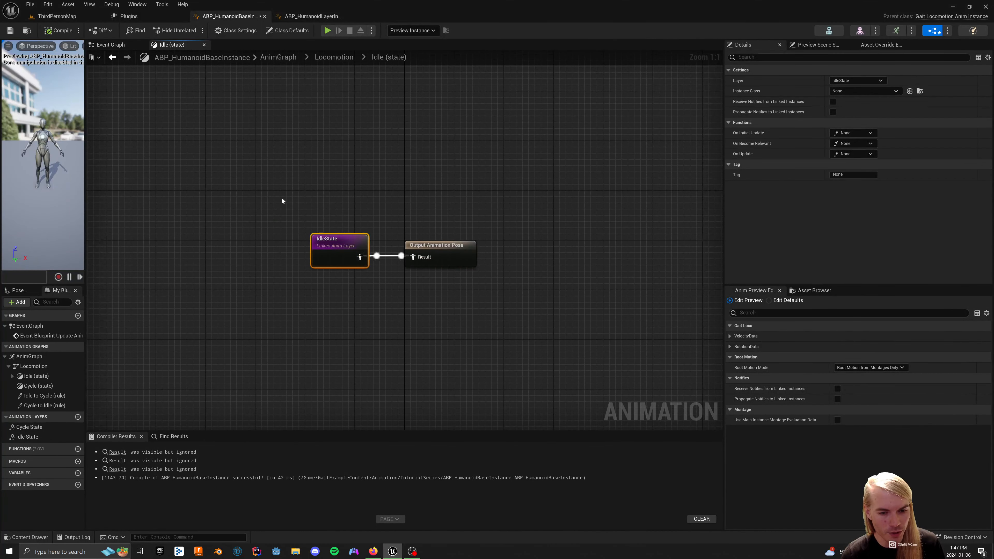
{"action": "key", "text": "ctrl+s"}
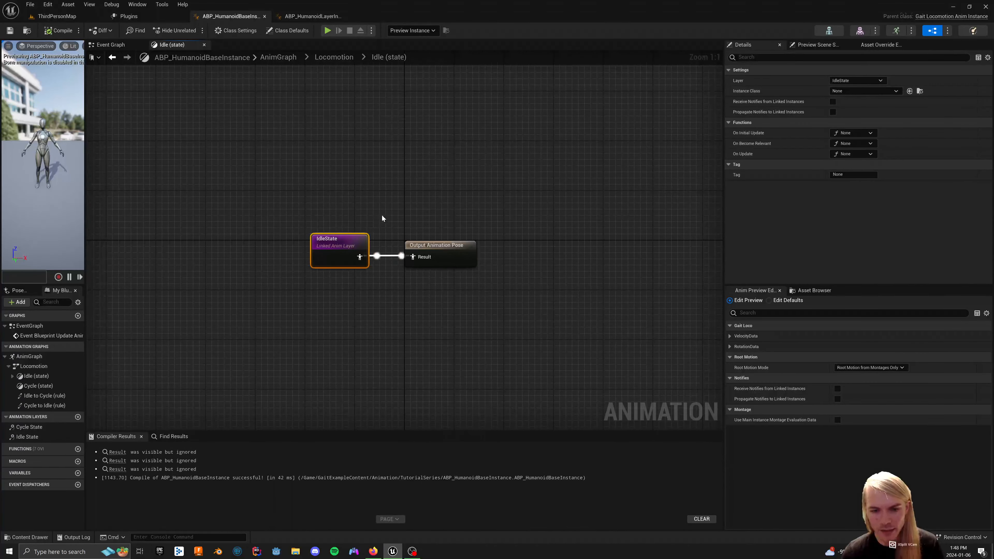
Step: Open the Cycle state of the Locomotion state machine and add a CycleState Linked Anim Layer node
{"action": "left_click", "coordinate": [343, 74]}
{"action": "left_click", "coordinate": [334, 57]}
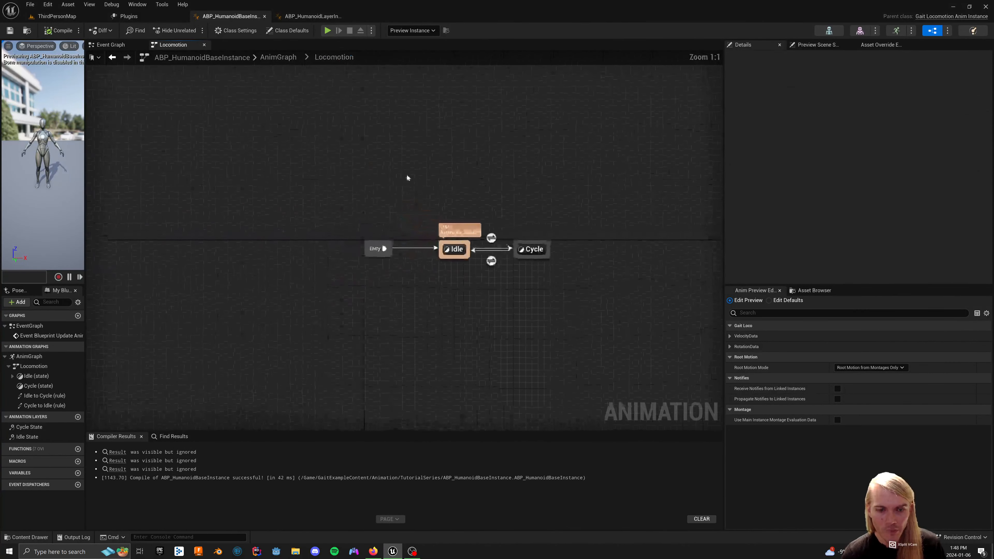
{"action": "double_click", "coordinate": [524, 249]}
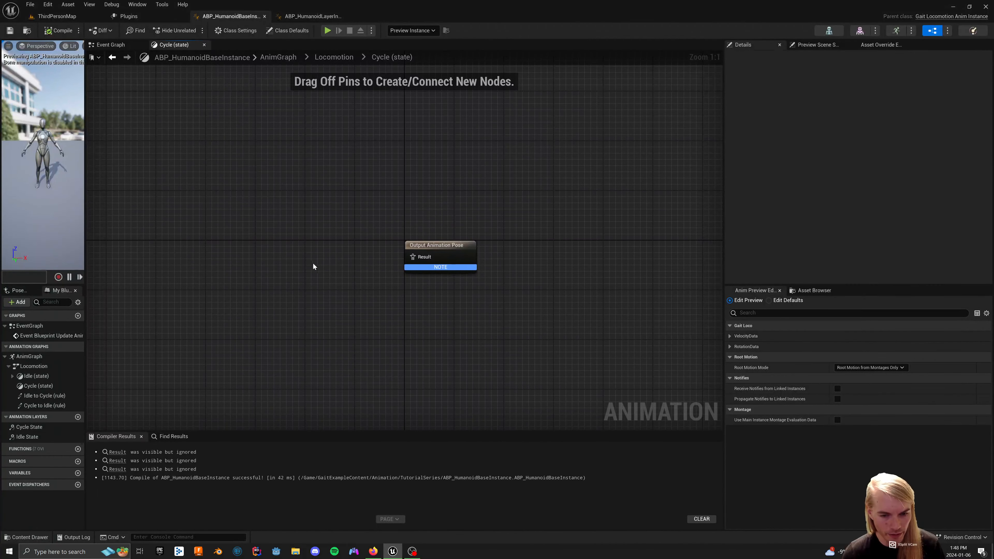
{"action": "right_click", "coordinate": [306, 261]}
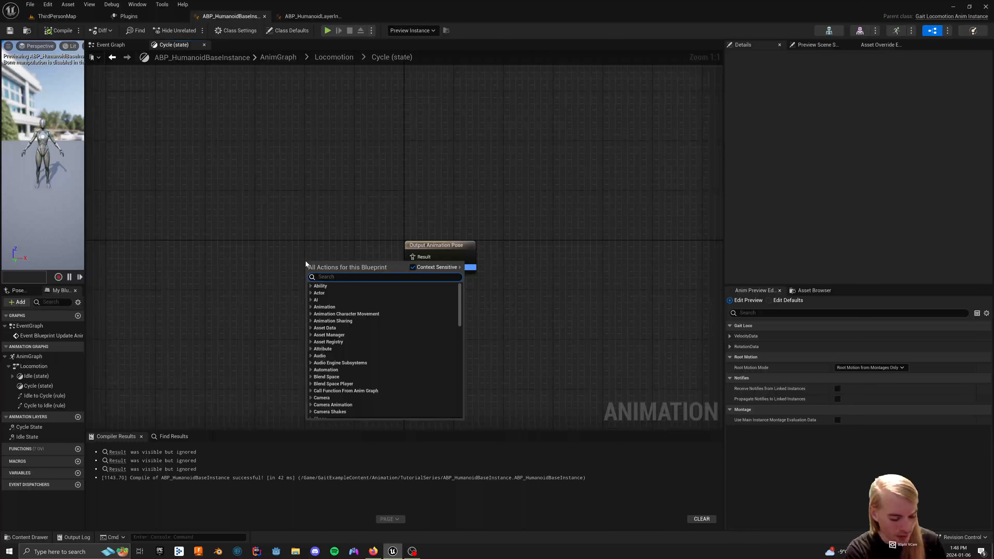
{"action": "type", "text": "Cycle stat"}
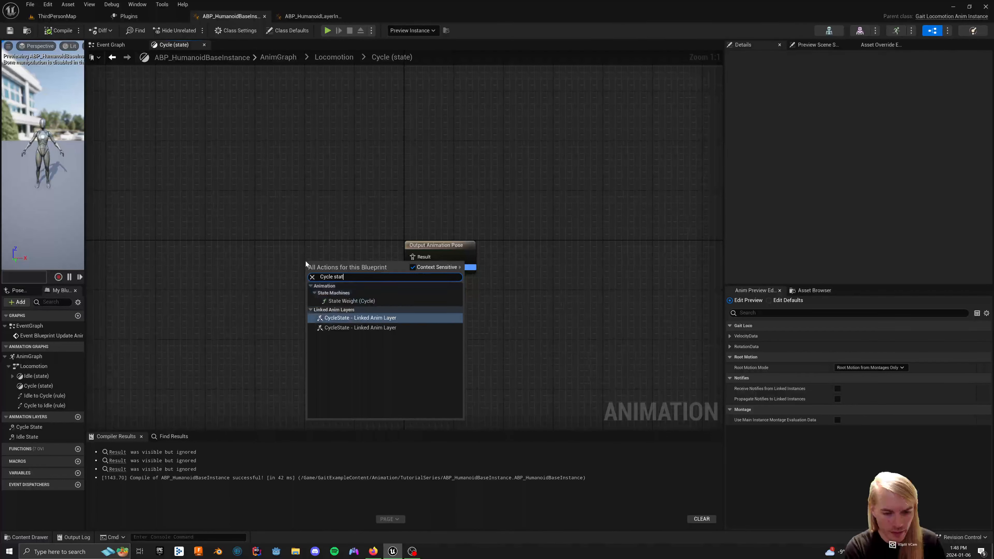
{"action": "key", "text": "Return"}
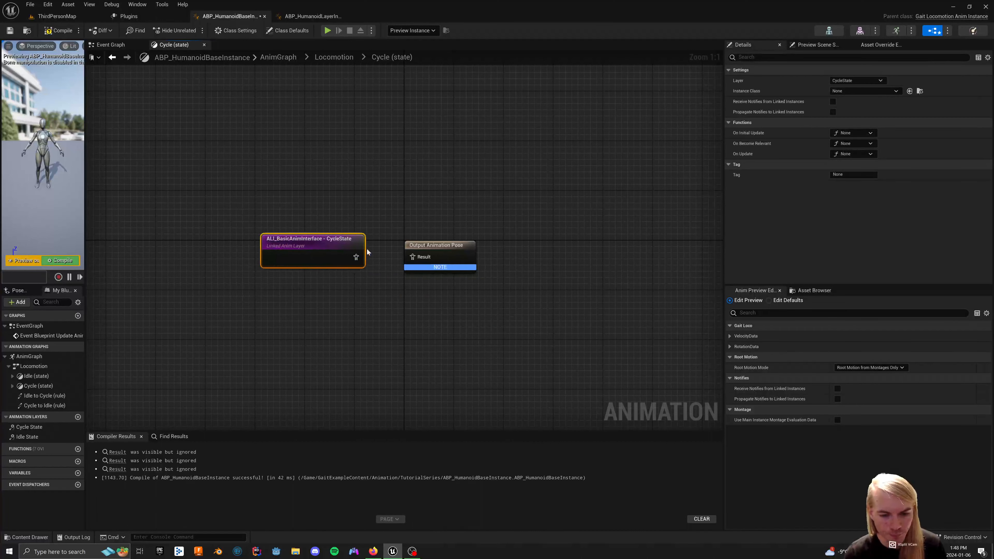
Step: Connect the CycleState layer node to the Output Animation Pose result, move it closer, compile, and save the blueprint
{"action": "left_click_drag", "start_coordinate": [356, 257], "coordinate": [412, 257]}
{"action": "left_click", "coordinate": [403, 230]}
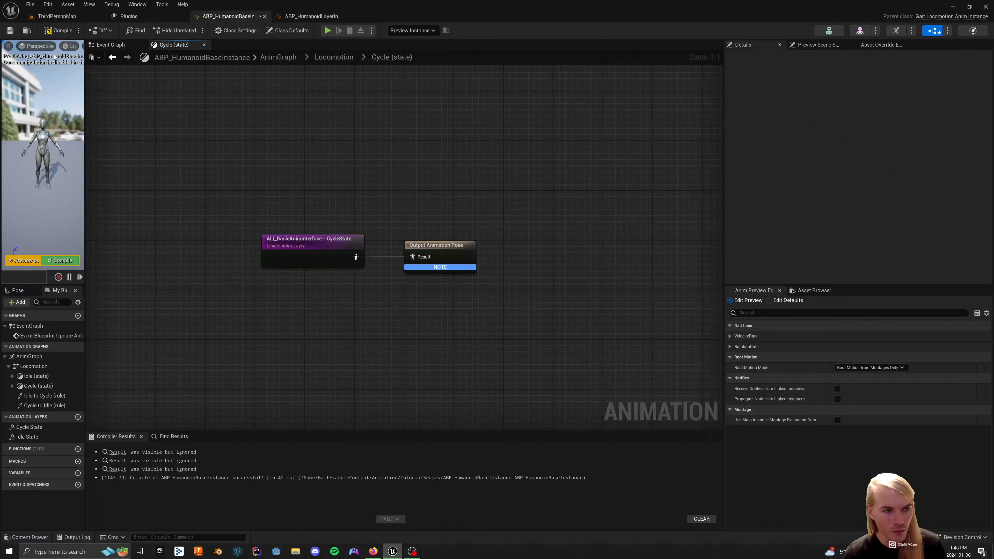
{"action": "left_click", "coordinate": [52, 33]}
{"action": "left_click_drag", "start_coordinate": [376, 254], "coordinate": [339, 249]}
{"action": "left_click", "coordinate": [243, 169]}
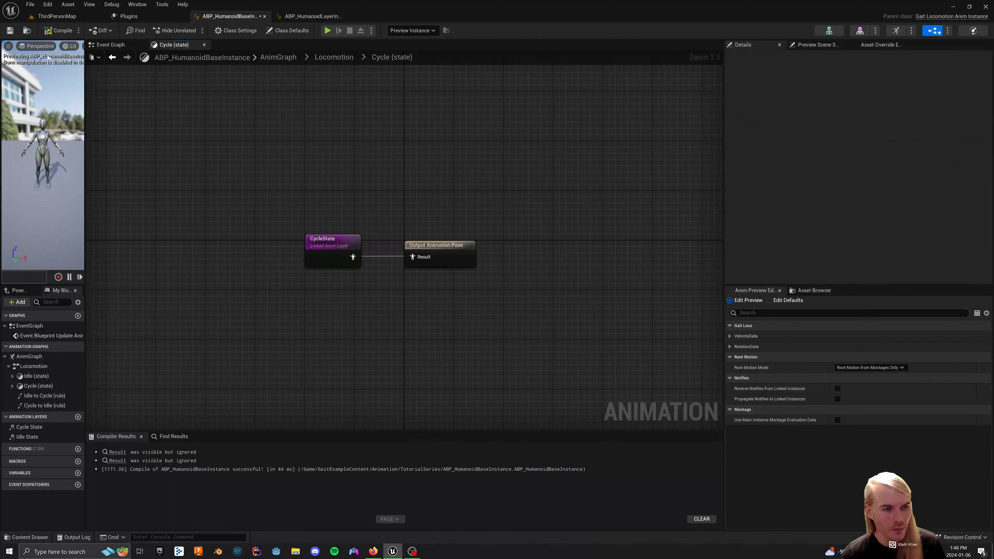
{"action": "key", "text": "ctrl+s"}
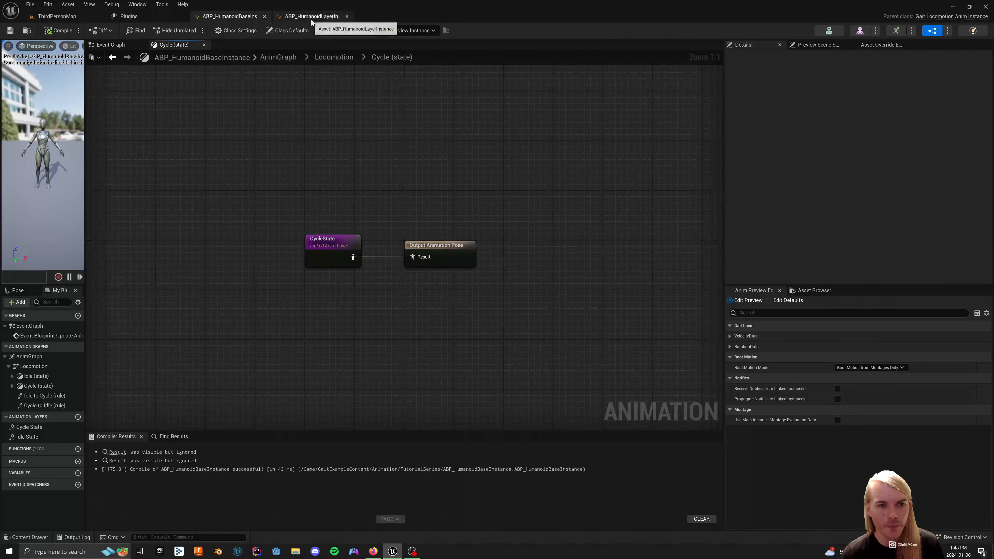
Step: Review the base instance's AnimGraph, its Locomotion state machine and the linked layer inside the Idle state
{"action": "left_click", "coordinate": [312, 20]}
{"action": "left_click", "coordinate": [244, 17]}
{"action": "double_click", "coordinate": [36, 376]}
{"action": "double_click", "coordinate": [29, 357]}
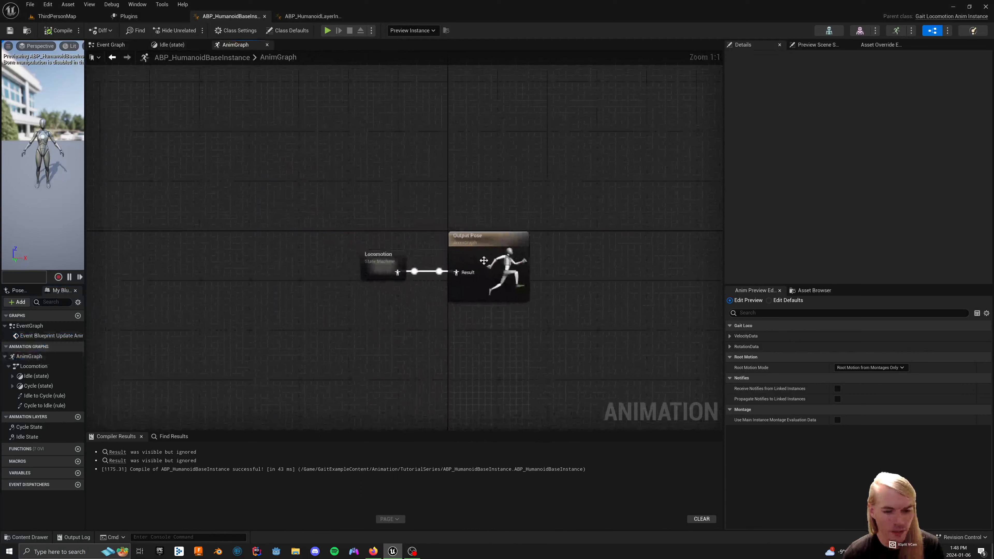
{"action": "left_click", "coordinate": [375, 267]}
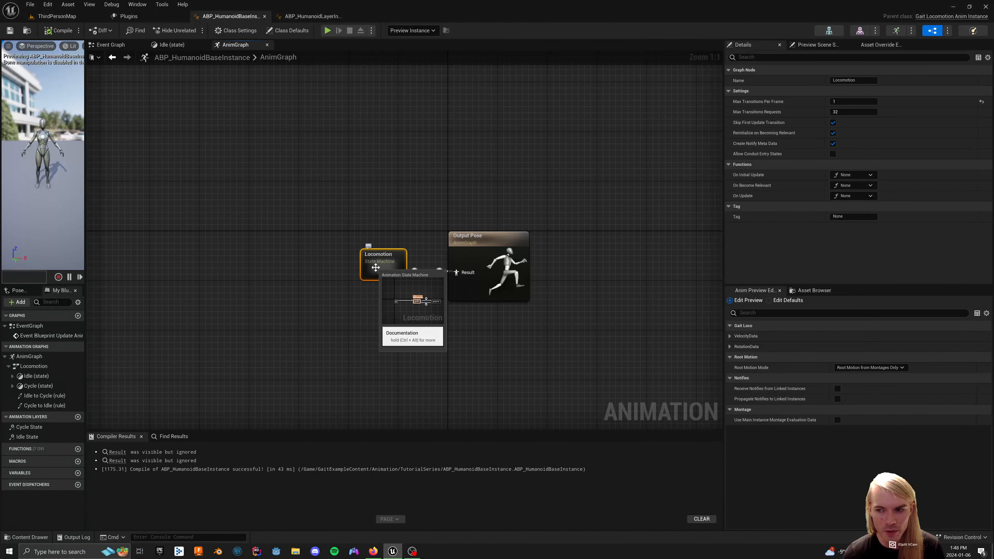
{"action": "double_click", "coordinate": [376, 268]}
{"action": "left_click", "coordinate": [420, 245]}
{"action": "left_click", "coordinate": [499, 245]}
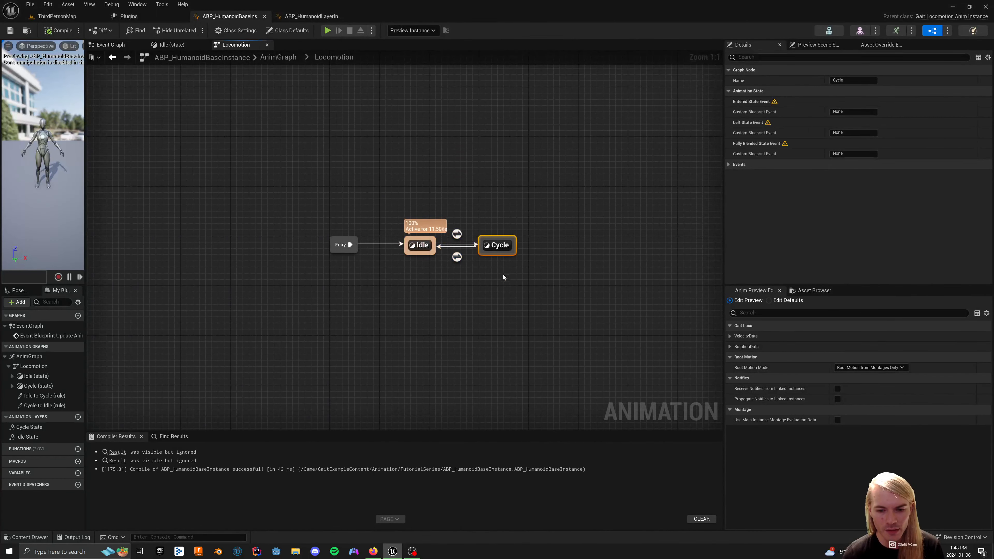
{"action": "right_click_drag", "start_coordinate": [502, 273], "coordinate": [459, 273]}
{"action": "double_click", "coordinate": [376, 238]}
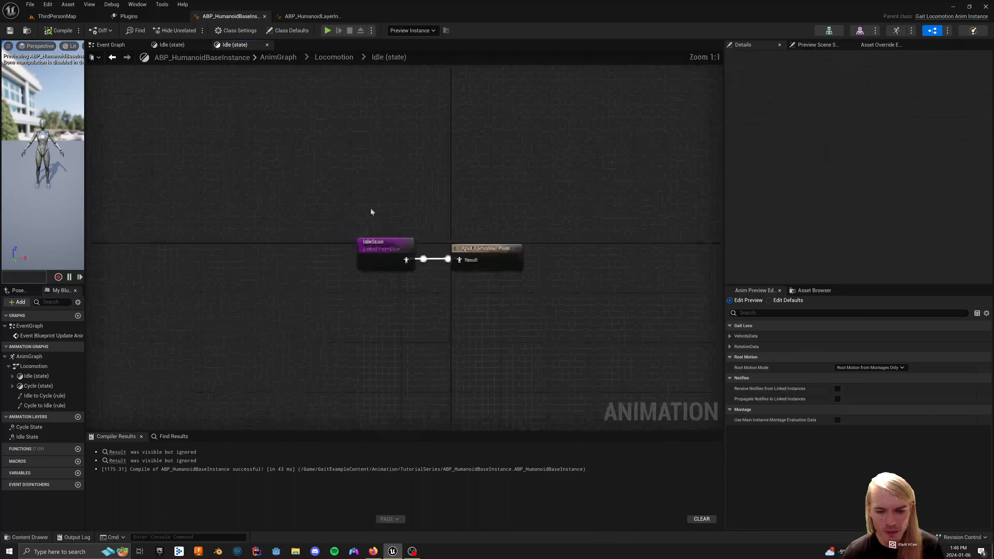
{"action": "left_click_drag", "start_coordinate": [371, 207], "coordinate": [392, 287]}
{"action": "key", "text": "alt+Left"}
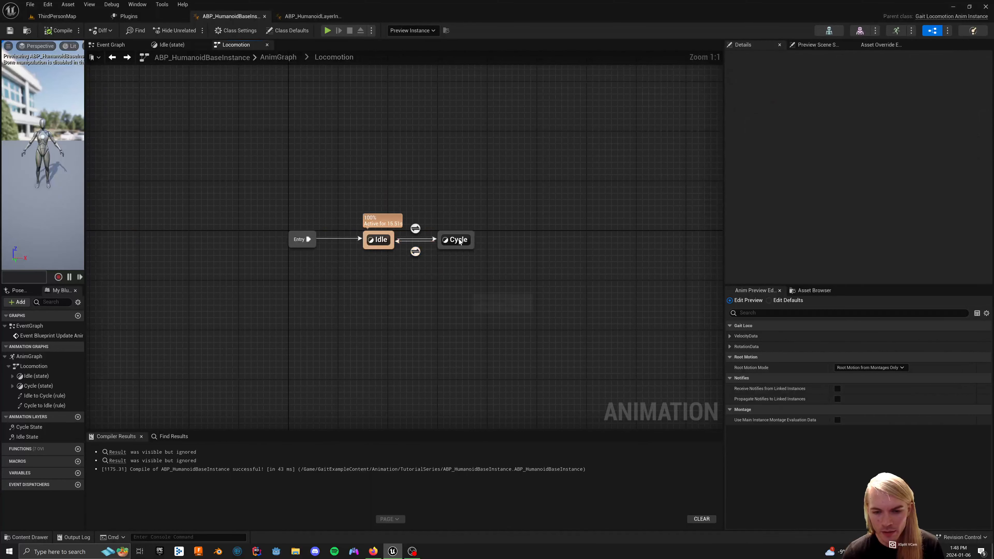
{"action": "double_click", "coordinate": [378, 239]}
{"action": "left_click_drag", "start_coordinate": [378, 193], "coordinate": [388, 296]}
{"action": "key", "text": "alt+Left"}
{"action": "key", "text": "alt+Left"}
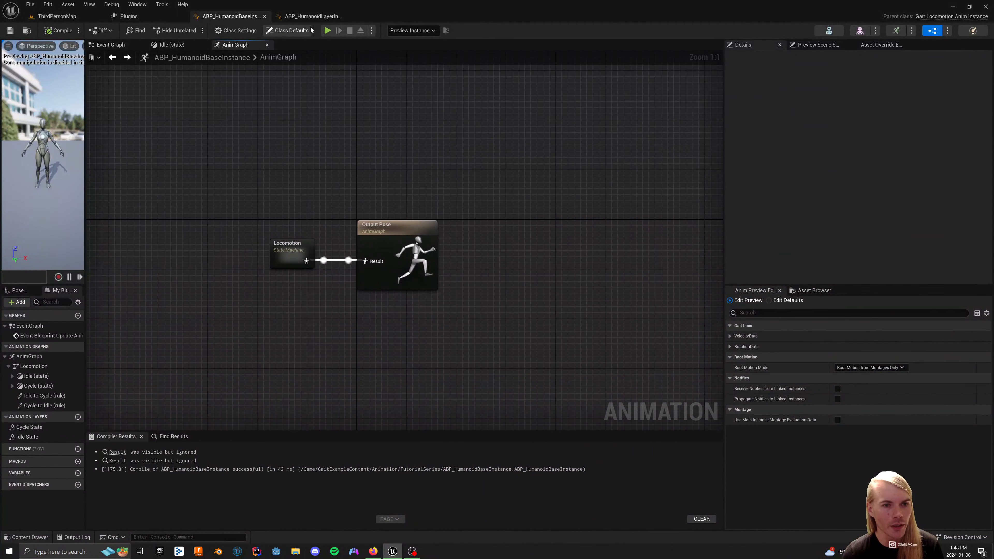
Step: Switch to ABP_HumanoidLayerInstance and view the graph of its CycleState animation layer
{"action": "left_click", "coordinate": [308, 17]}
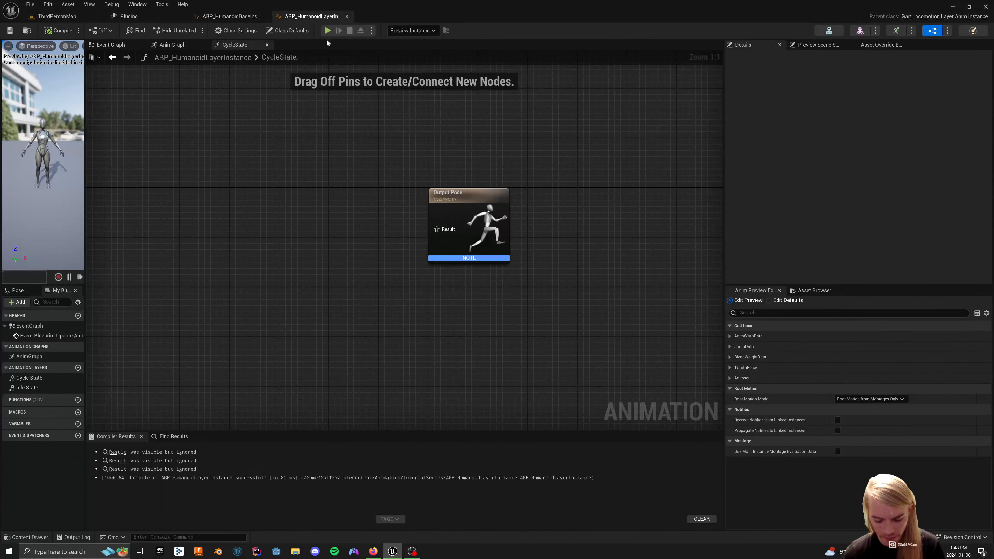
{"action": "right_click_drag", "start_coordinate": [345, 122], "coordinate": [279, 104]}
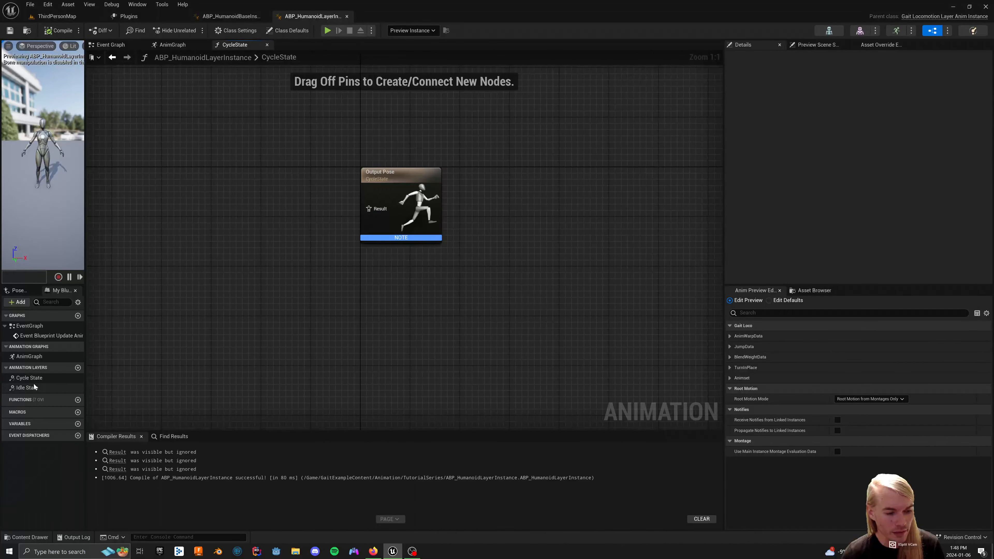
{"action": "right_click_drag", "start_coordinate": [267, 255], "coordinate": [304, 313]}
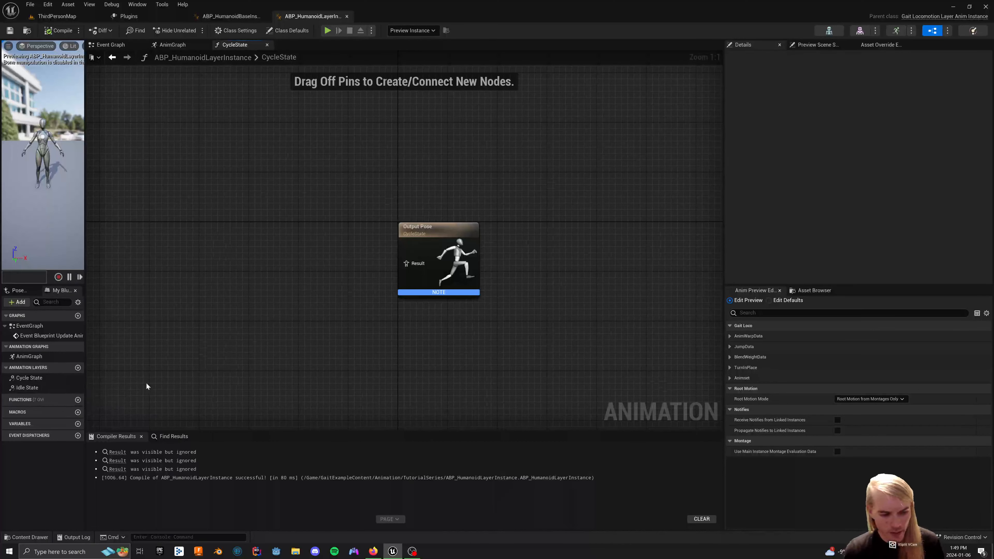
{"action": "right_click_drag", "start_coordinate": [303, 332], "coordinate": [325, 331]}
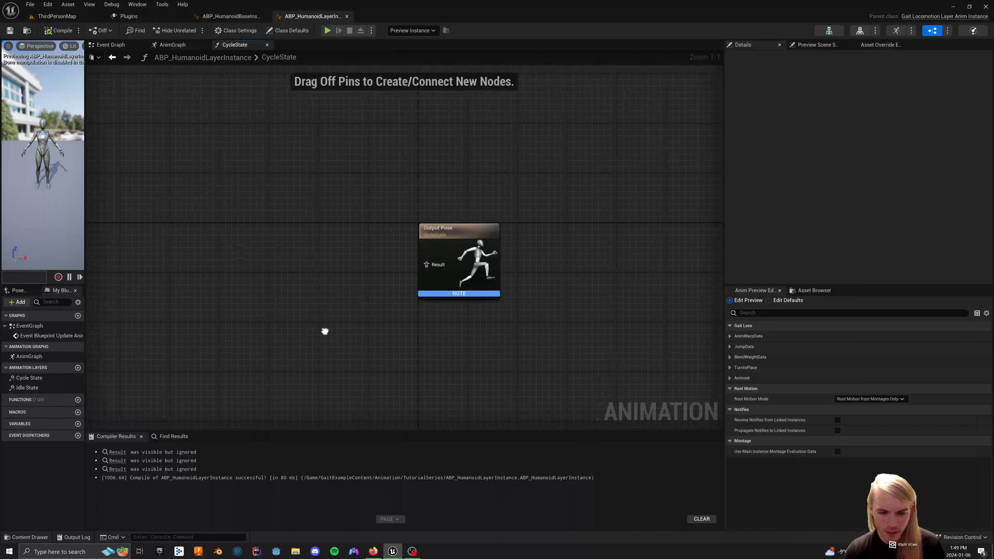
Step: Add a Sequence Player node to the CycleState layer graph and set its Sequence binding to Dynamic Value
{"action": "right_click", "coordinate": [309, 263]}
{"action": "type", "text": "Seq"}
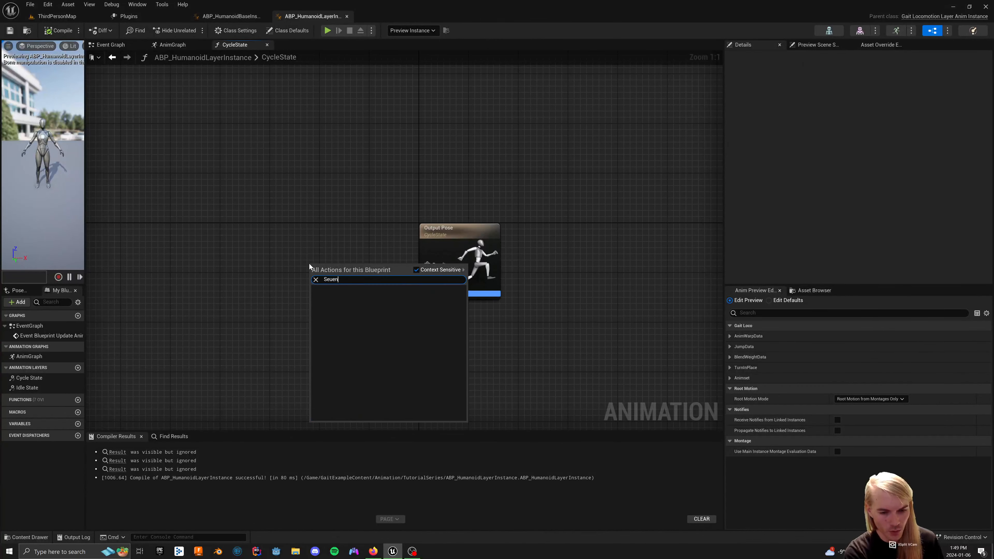
{"action": "type", "text": "uence"}
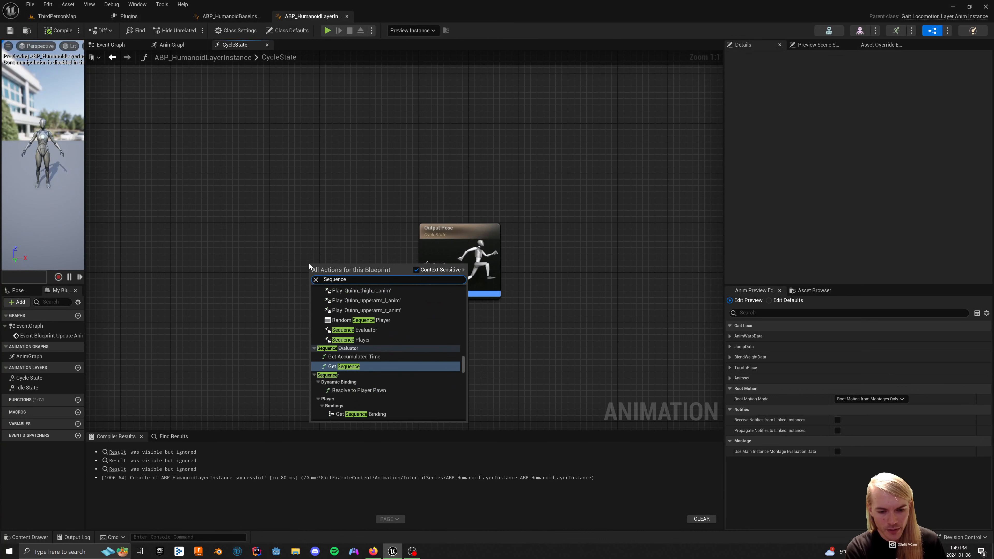
{"action": "key", "text": "Up"}
{"action": "key", "text": "Up"}
{"action": "key", "text": "Return"}
{"action": "left_click", "coordinate": [309, 263]}
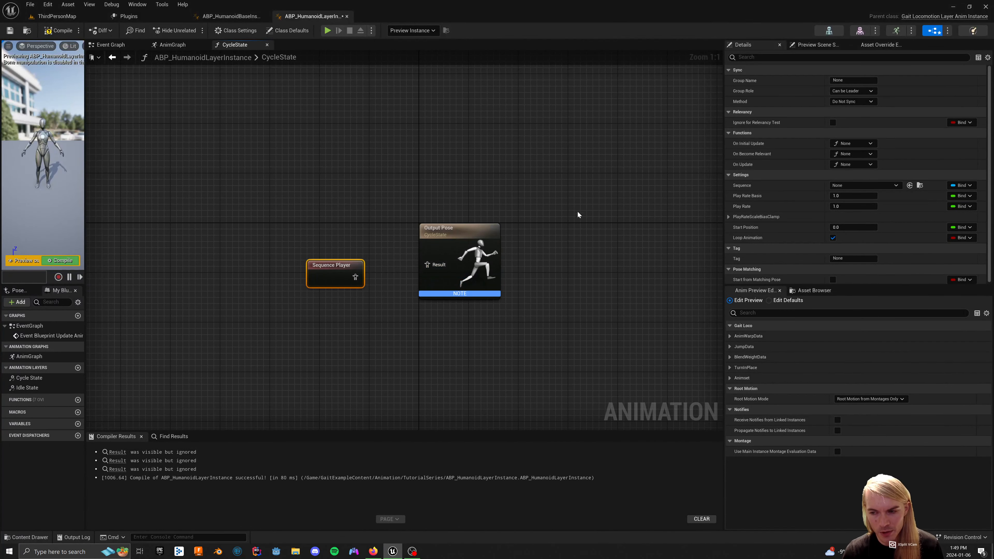
{"action": "left_click", "coordinate": [962, 185]}
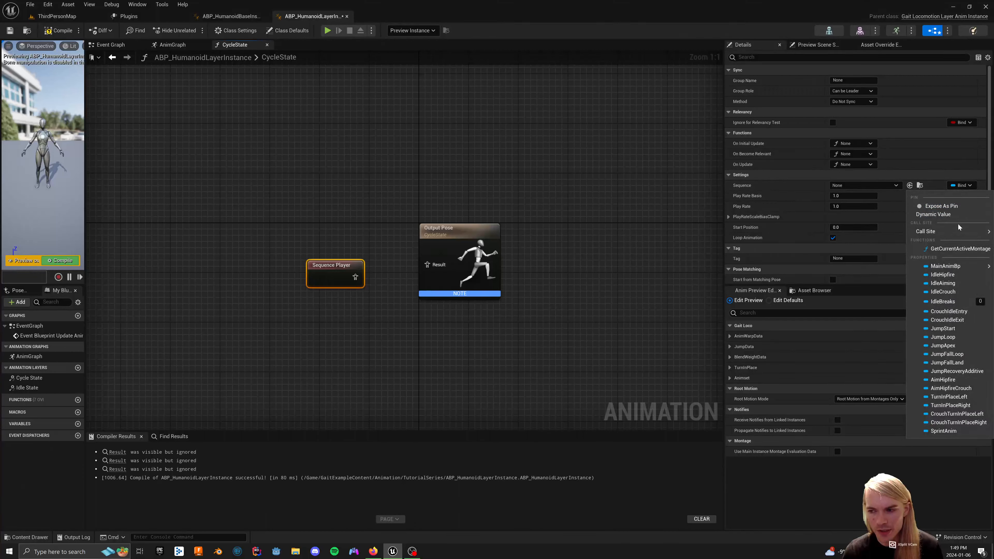
{"action": "left_click", "coordinate": [941, 213]}
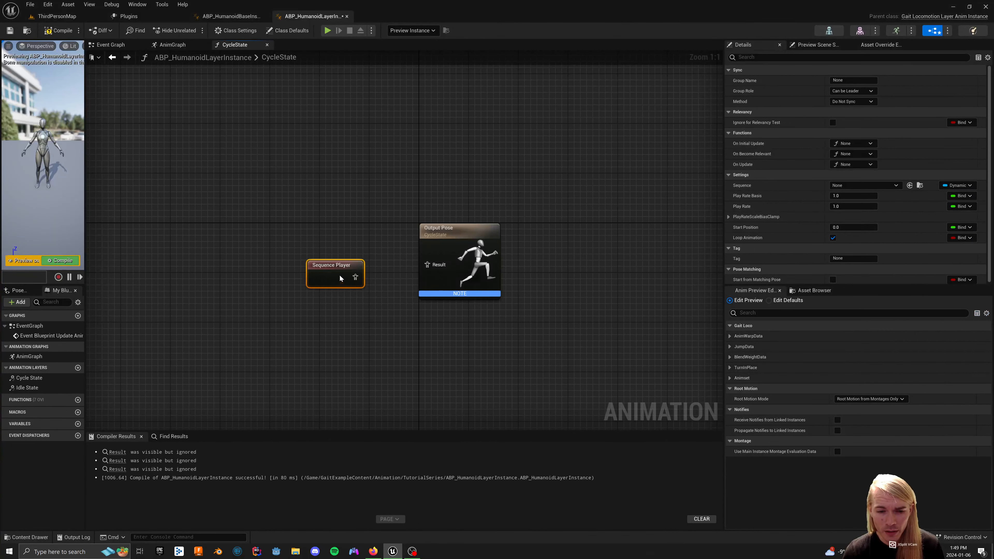
Step: Move the Sequence Player closer to the Output Pose node and connect its pose output to Result
{"action": "left_click_drag", "start_coordinate": [341, 278], "coordinate": [426, 265]}
{"action": "left_click", "coordinate": [394, 273]}
{"action": "left_click_drag", "start_coordinate": [336, 258], "coordinate": [348, 258]}
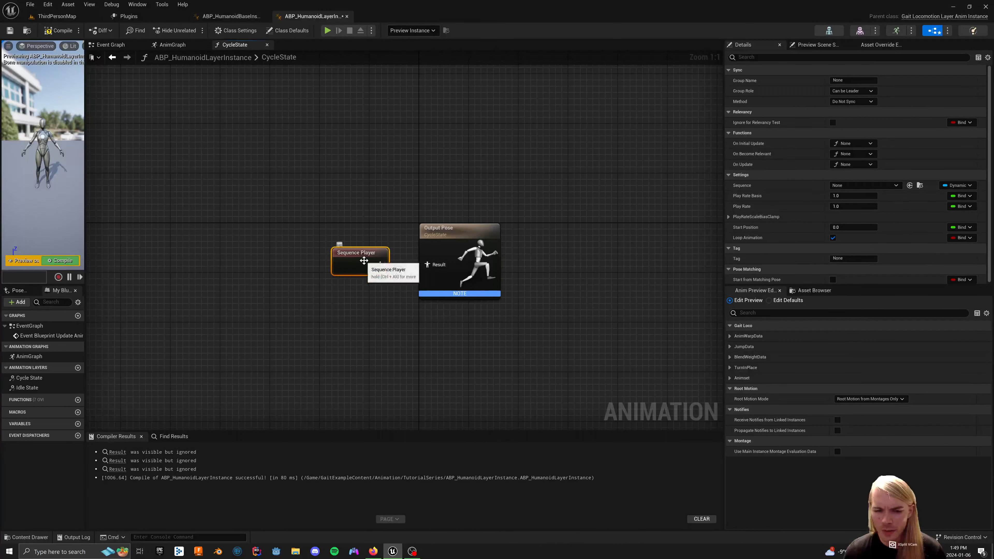
{"action": "left_click_drag", "start_coordinate": [380, 264], "coordinate": [427, 265]}
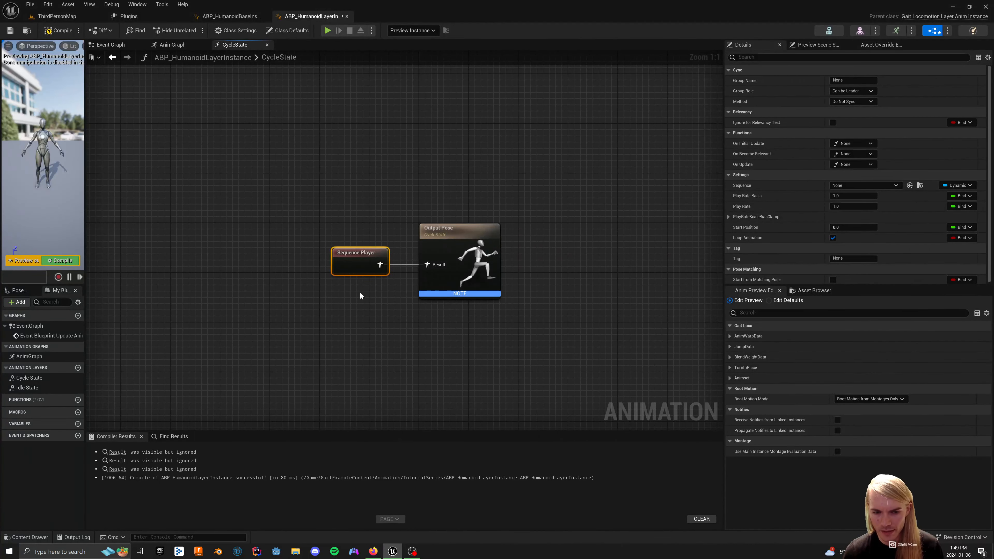
Step: Browse the Gait Loco action categories available in the CycleState layer graph, including Transition Rules and Turn in Place
{"action": "right_click", "coordinate": [340, 307]}
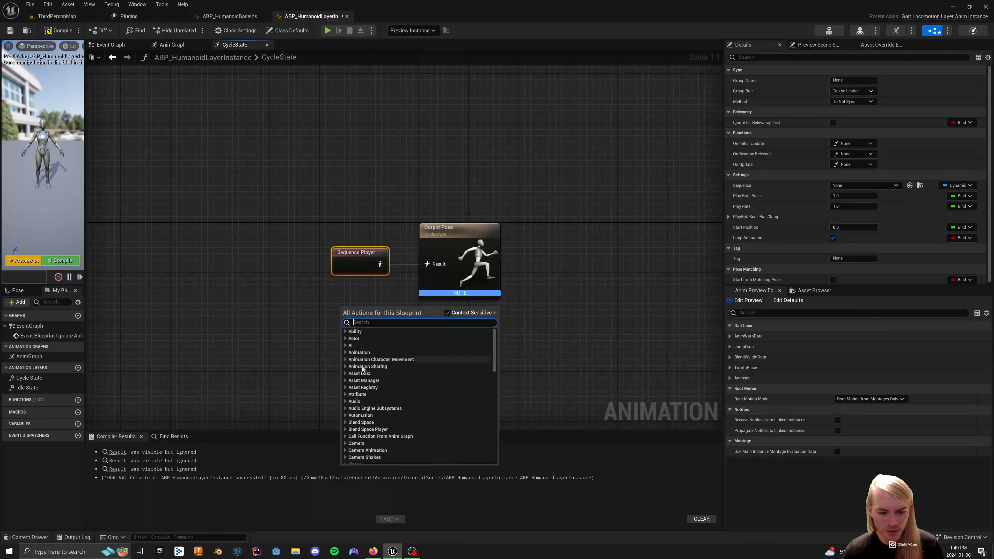
{"action": "scroll", "coordinate": [356, 400], "scroll_direction": "down", "scroll_amount": 3}
{"action": "scroll", "coordinate": [356, 400], "scroll_direction": "down", "scroll_amount": 6}
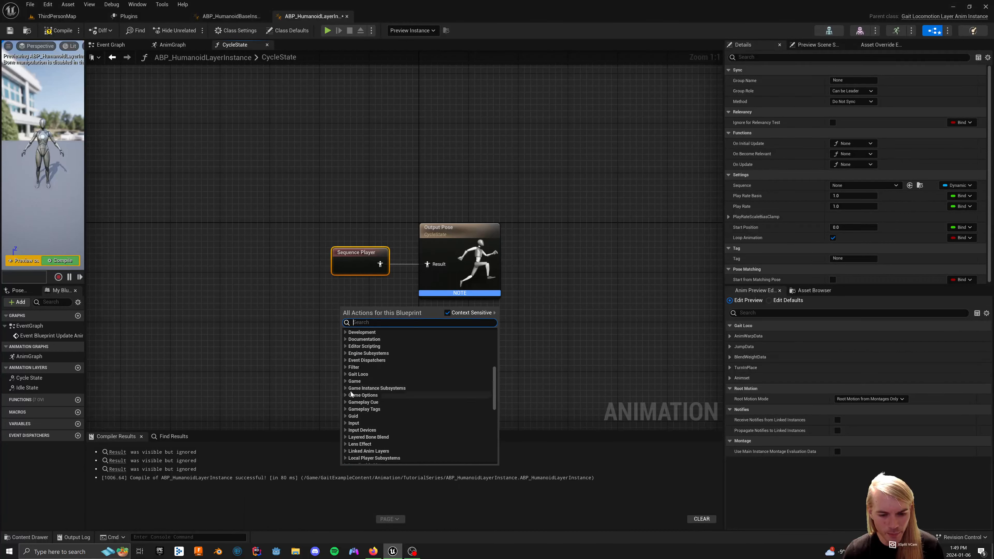
{"action": "left_click", "coordinate": [345, 374]}
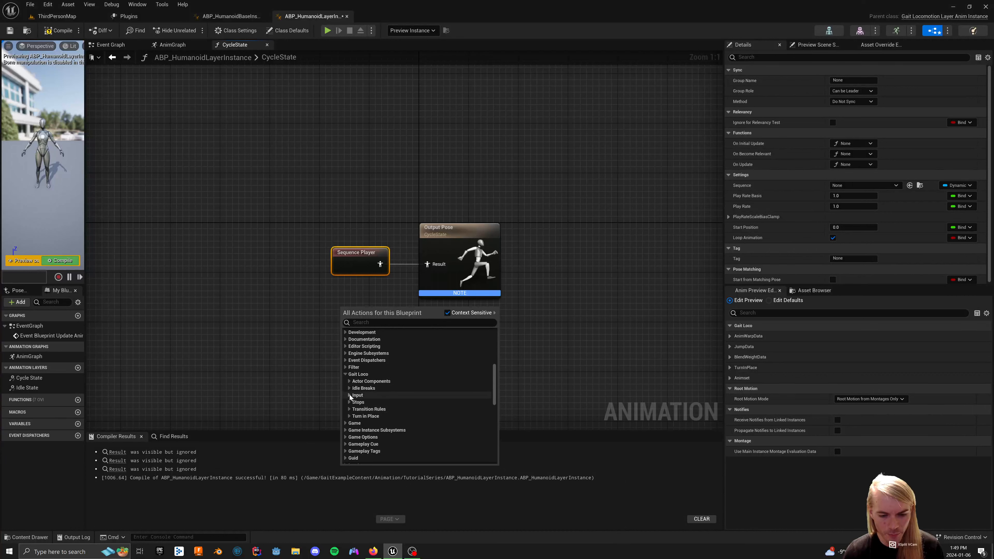
{"action": "left_click", "coordinate": [348, 410]}
{"action": "left_click", "coordinate": [349, 423]}
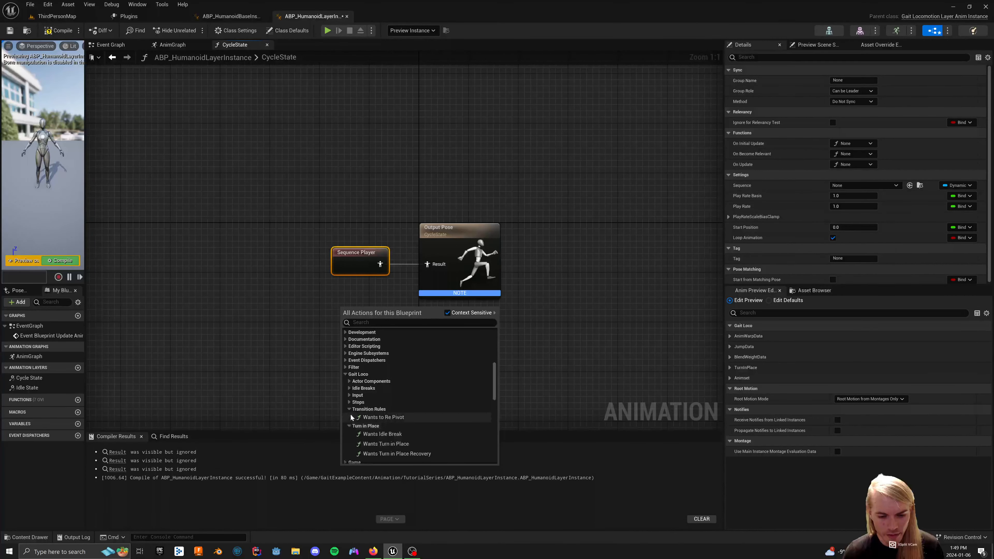
{"action": "left_click", "coordinate": [351, 402]}
{"action": "left_click", "coordinate": [349, 395]}
{"action": "left_click", "coordinate": [349, 376]}
{"action": "left_click", "coordinate": [287, 330]}
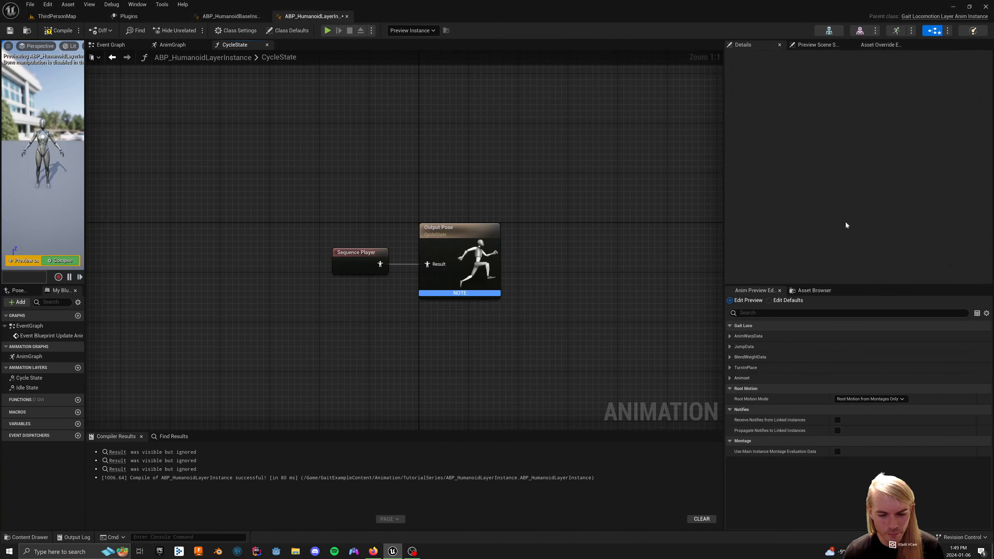
Step: Create a new On Update function binding for the Sequence Player and move the function's Return Node farther from its entry node
{"action": "left_click", "coordinate": [378, 255]}
{"action": "left_click", "coordinate": [843, 164]}
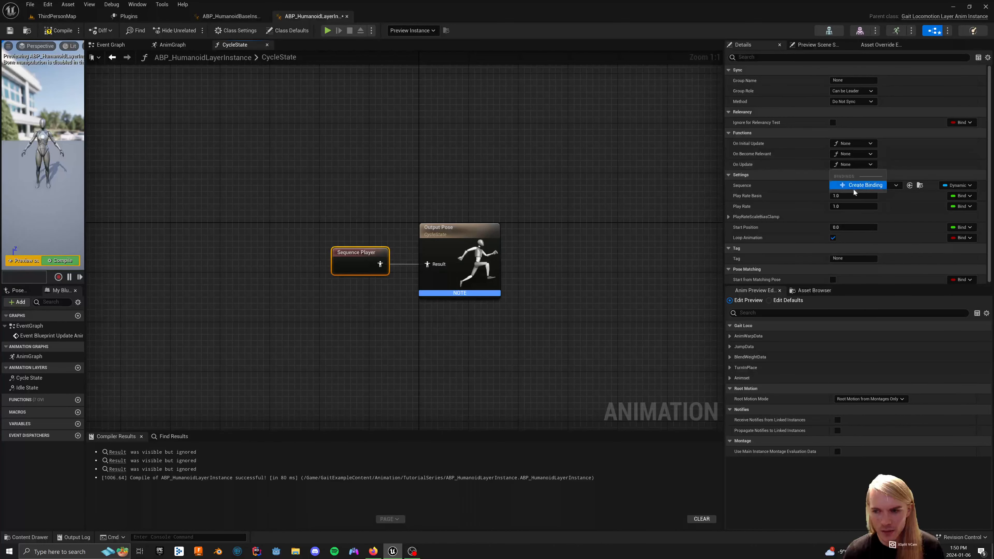
{"action": "left_click", "coordinate": [769, 158]}
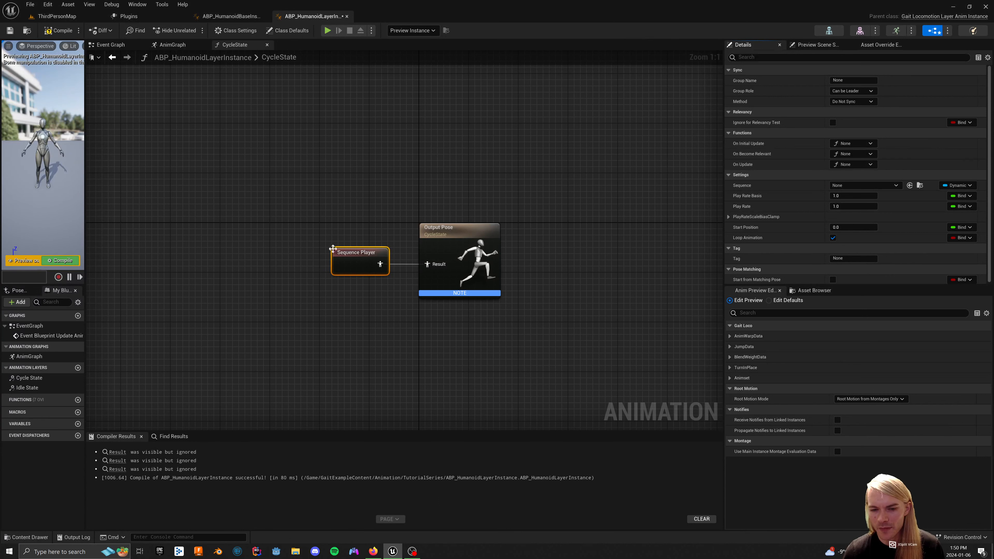
{"action": "left_click", "coordinate": [355, 280]}
{"action": "left_click", "coordinate": [353, 271]}
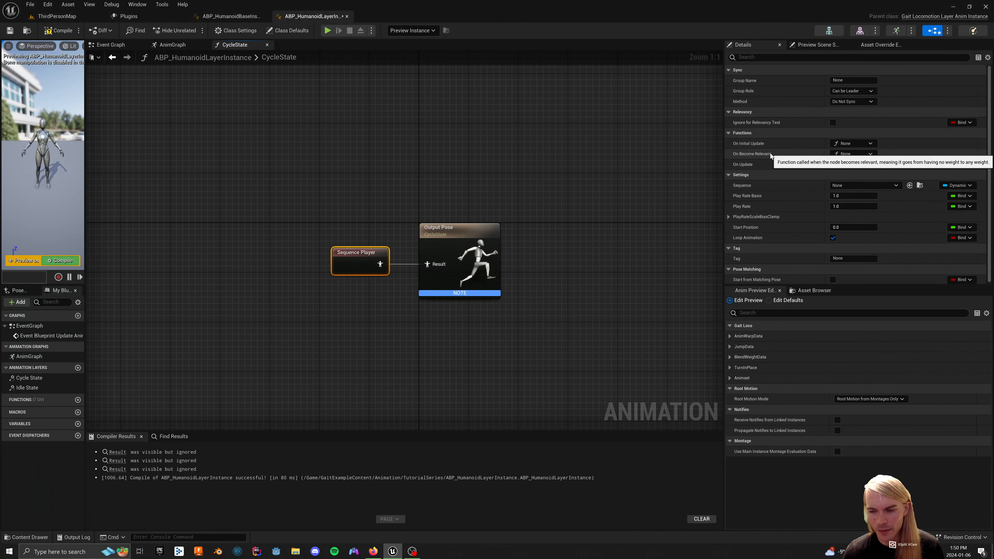
{"action": "left_click", "coordinate": [853, 164]}
{"action": "left_click", "coordinate": [853, 177]}
{"action": "left_click_drag", "start_coordinate": [403, 239], "coordinate": [546, 239]}
{"action": "left_click", "coordinate": [481, 268]}
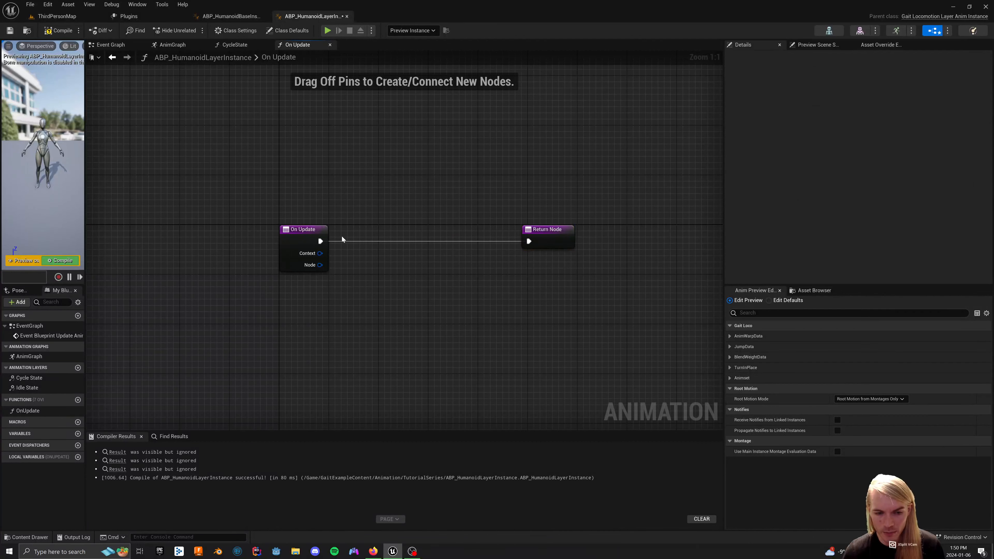
Step: Examine the Gait Loco anim node functions offered under On Become Relevant and On Update
{"action": "right_click", "coordinate": [357, 275]}
{"action": "type", "text": "Update idle"}
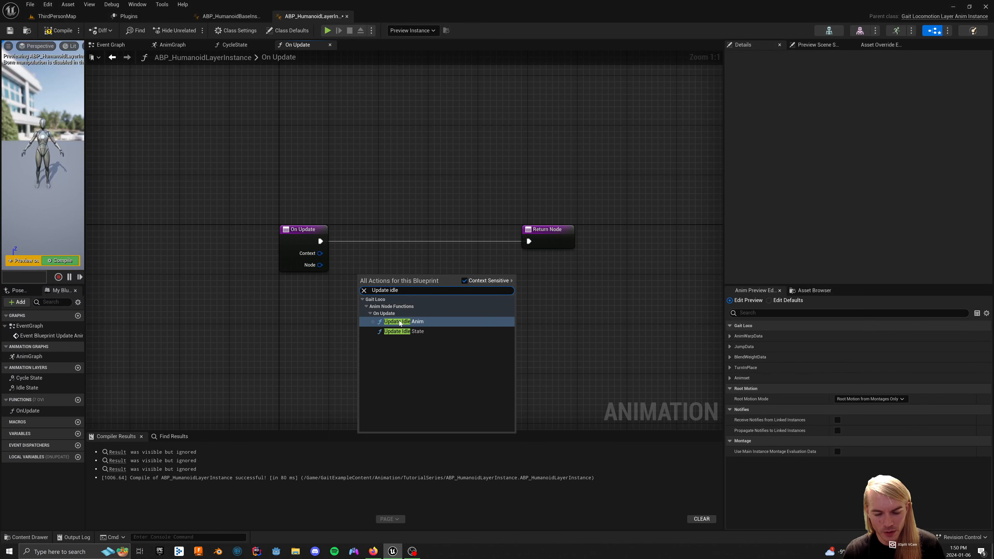
{"action": "left_click", "coordinate": [364, 290]}
{"action": "scroll", "coordinate": [383, 363], "scroll_direction": "down", "scroll_amount": 3}
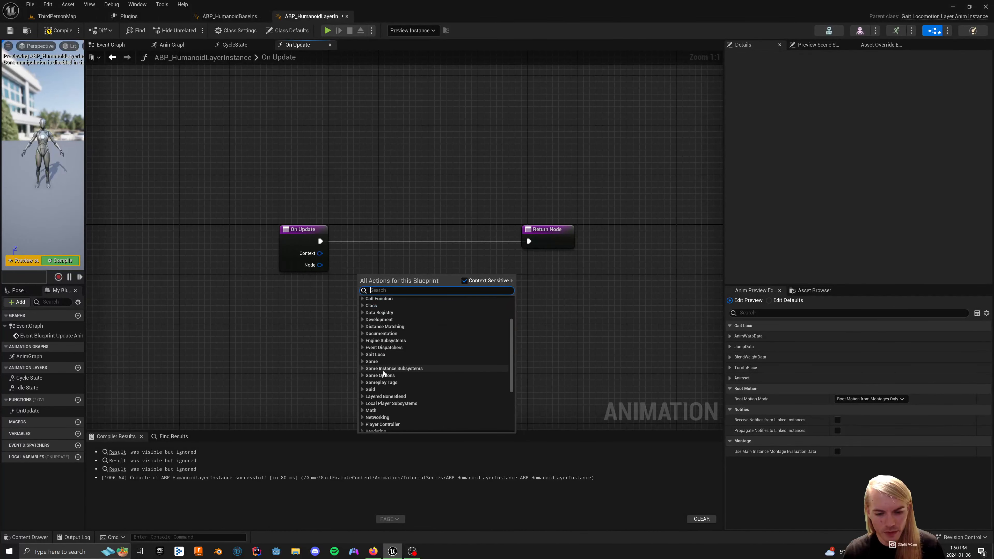
{"action": "double_click", "coordinate": [374, 354]}
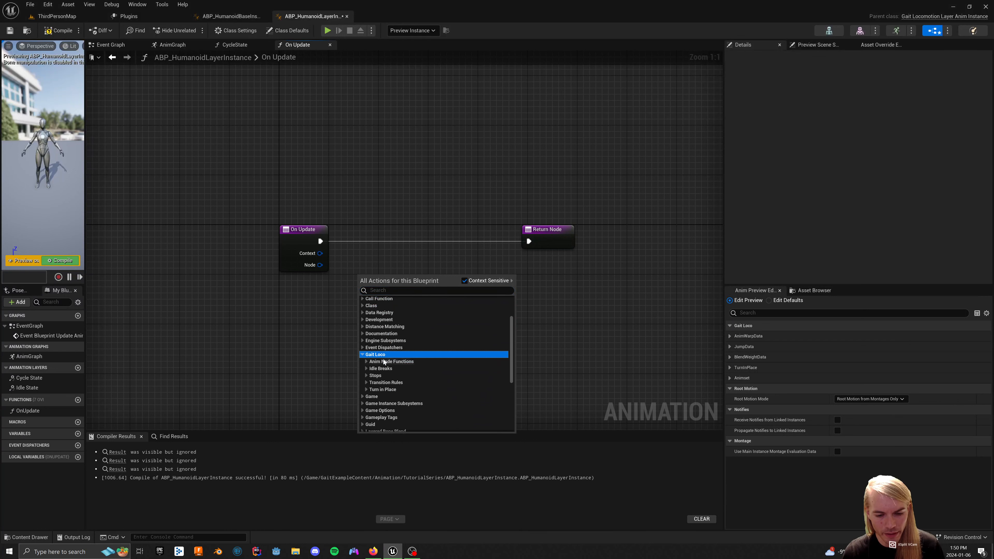
{"action": "double_click", "coordinate": [396, 362]}
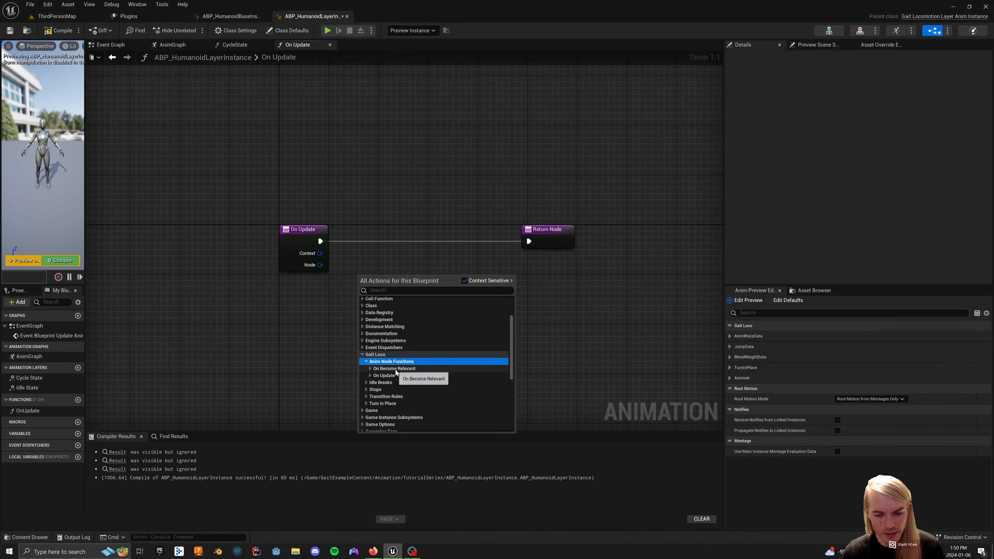
{"action": "double_click", "coordinate": [406, 368]}
{"action": "scroll", "coordinate": [386, 391], "scroll_direction": "down", "scroll_amount": 3}
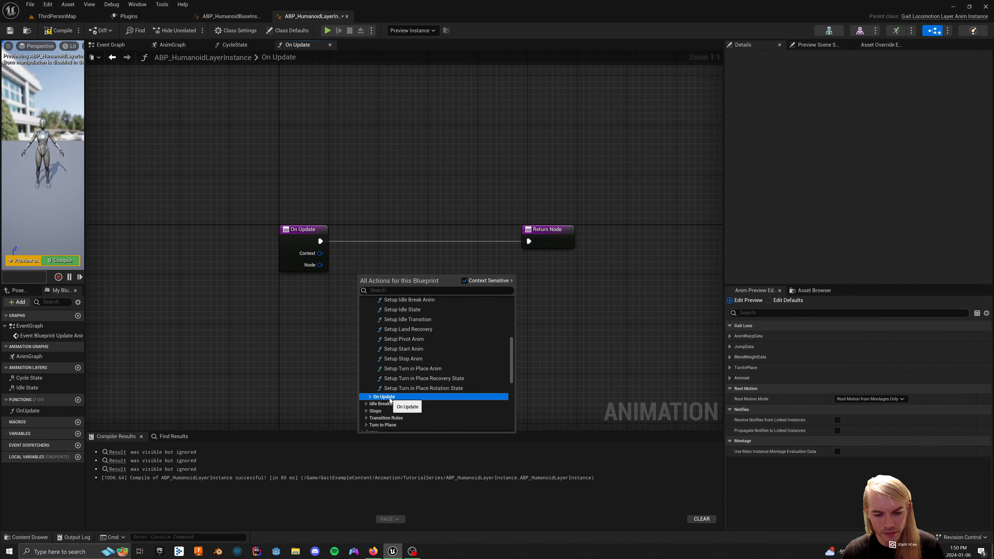
{"action": "double_click", "coordinate": [384, 396]}
{"action": "scroll", "coordinate": [410, 387], "scroll_direction": "up", "scroll_amount": 3}
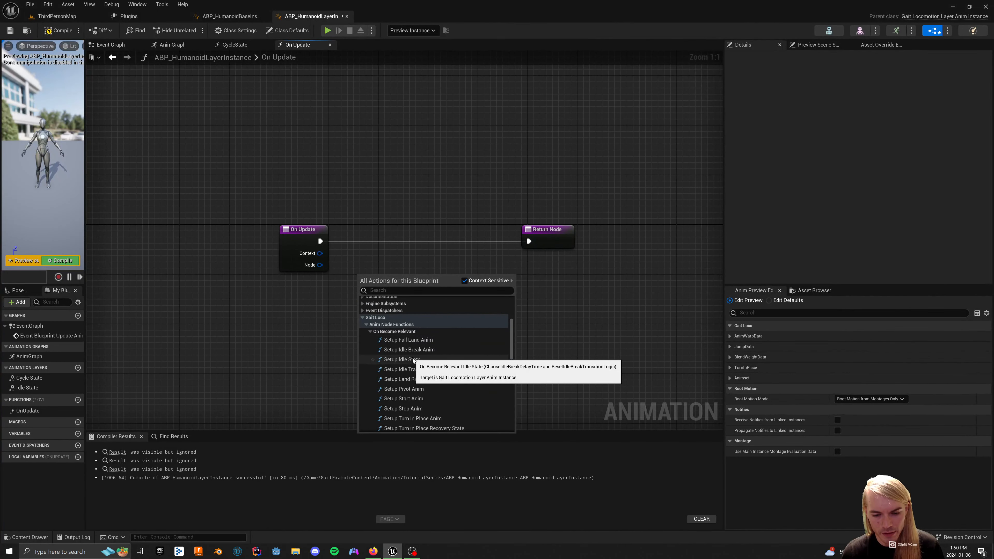
{"action": "scroll", "coordinate": [415, 371], "scroll_direction": "down", "scroll_amount": 4}
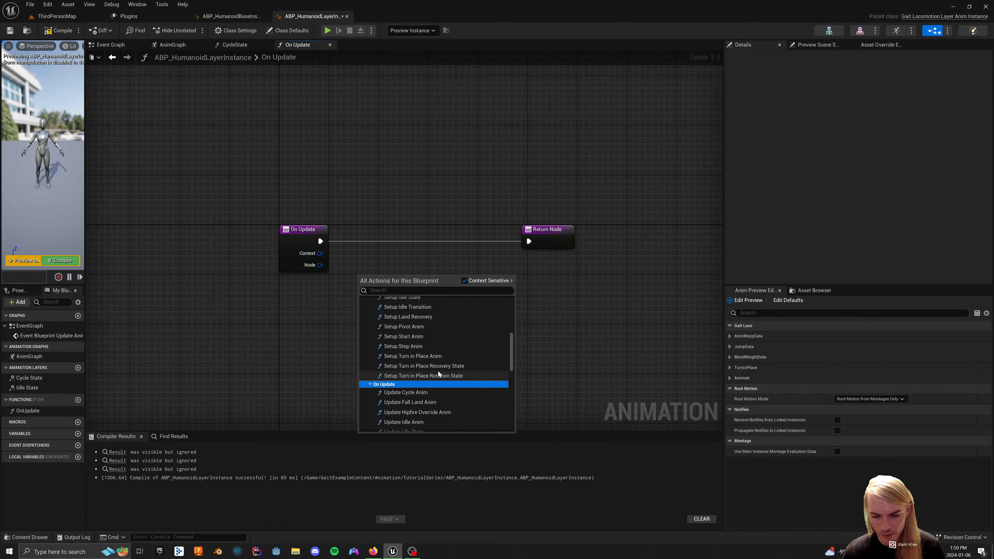
{"action": "scroll", "coordinate": [440, 391], "scroll_direction": "down", "scroll_amount": 4}
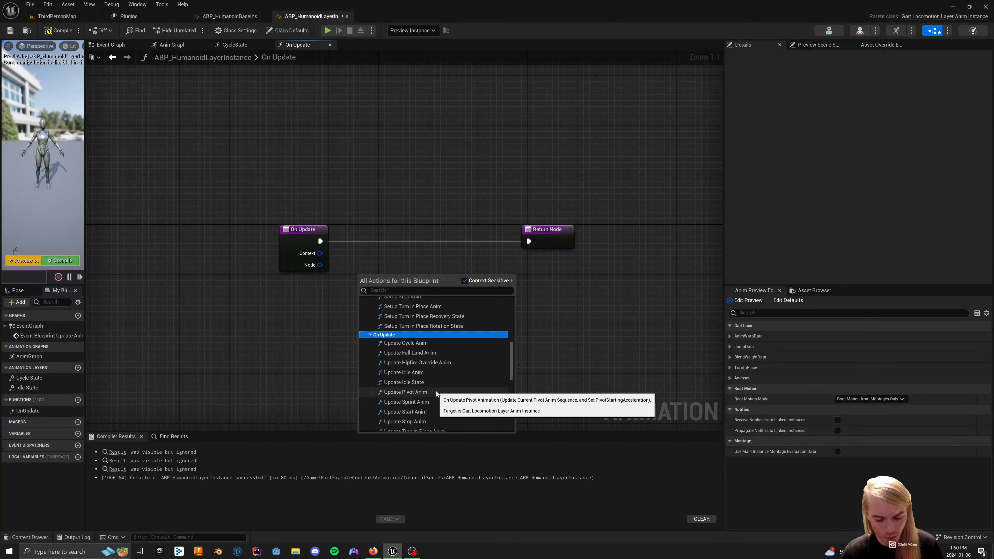
{"action": "scroll", "coordinate": [438, 393], "scroll_direction": "down", "scroll_amount": 2}
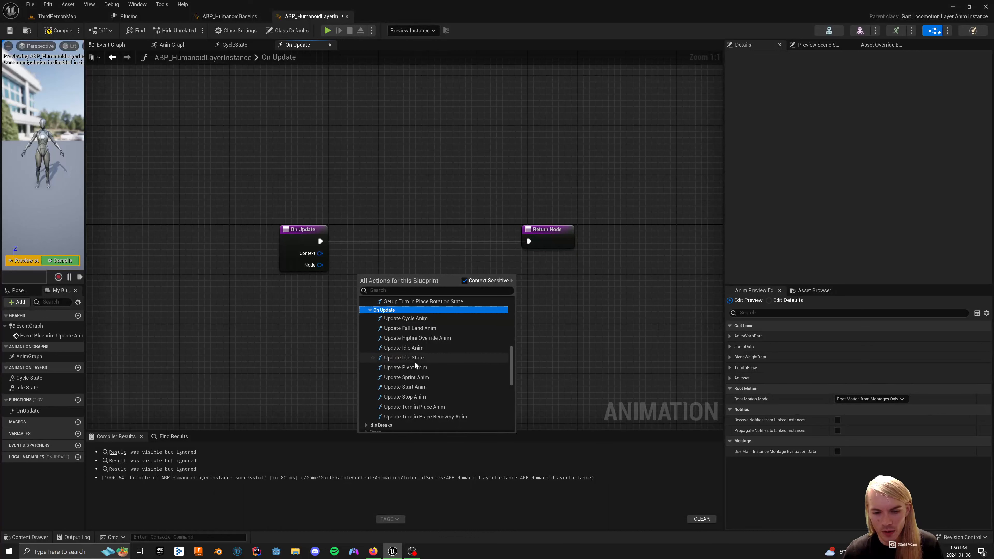
{"action": "scroll", "coordinate": [420, 348], "scroll_direction": "up", "scroll_amount": 5}
{"action": "scroll", "coordinate": [420, 347], "scroll_direction": "down", "scroll_amount": 5}
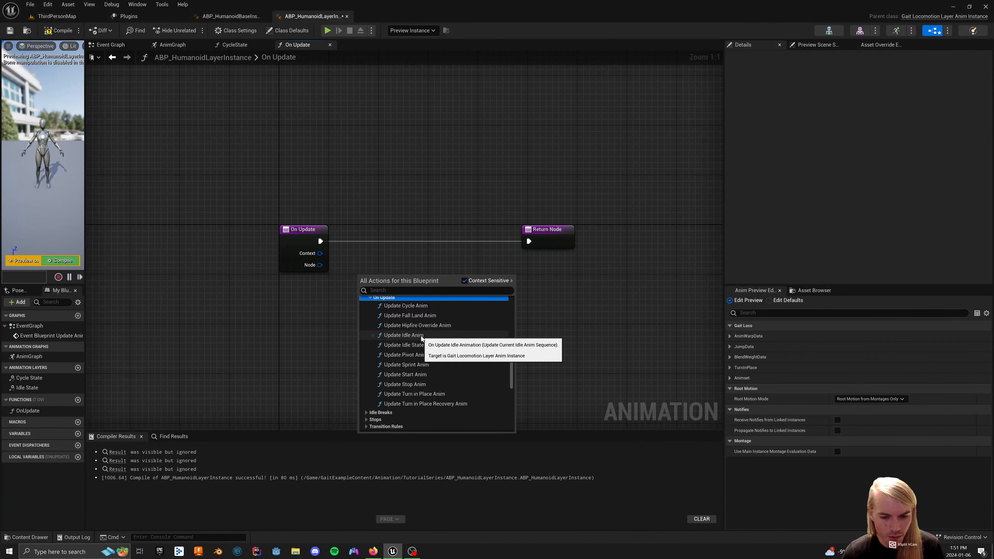
Step: Add an Update Idle Anim call between the On Update entry and Return Node, wiring its execution, Context and Node pins
{"action": "left_click", "coordinate": [422, 336]}
{"action": "left_click_drag", "start_coordinate": [378, 296], "coordinate": [382, 241]}
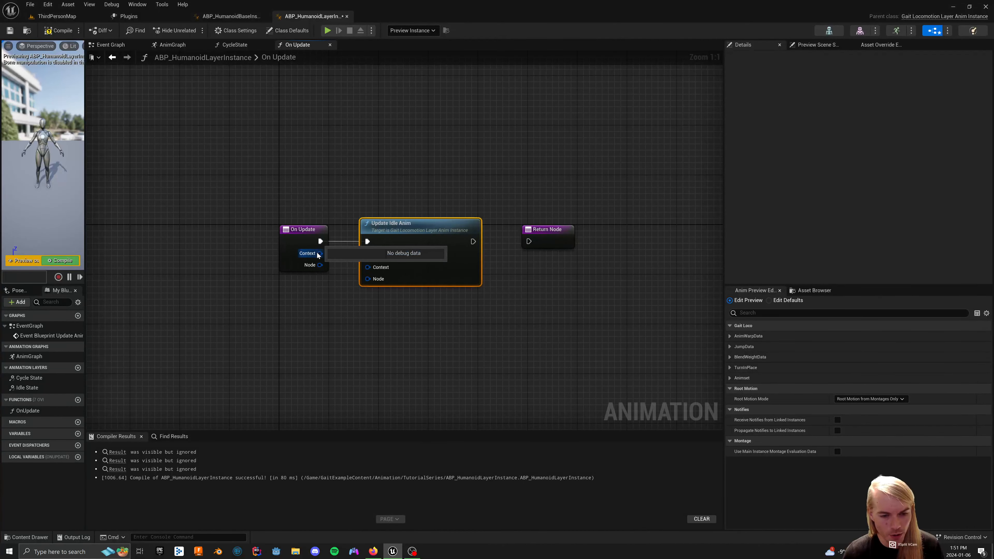
{"action": "left_click_drag", "start_coordinate": [320, 253], "coordinate": [367, 279]}
{"action": "left_click_drag", "start_coordinate": [473, 241], "coordinate": [529, 241]}
Step: Rename the On Update function to Update Idle Anim, then compile and save the layer blueprint
{"action": "left_click_drag", "start_coordinate": [250, 245], "coordinate": [332, 242]}
{"action": "left_click", "coordinate": [853, 80]}
{"action": "type", "text": "Update"}
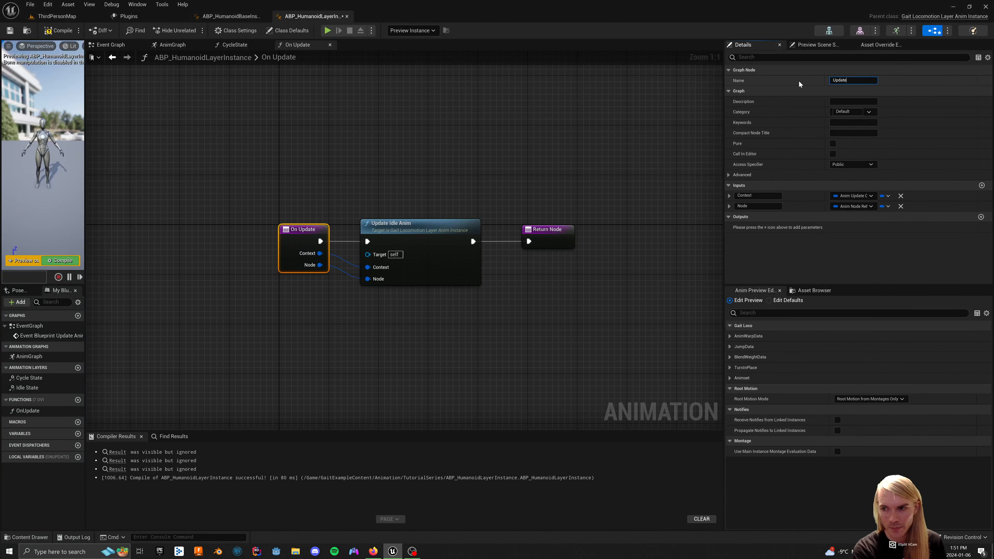
{"action": "type", "text": "IdleAnim"}
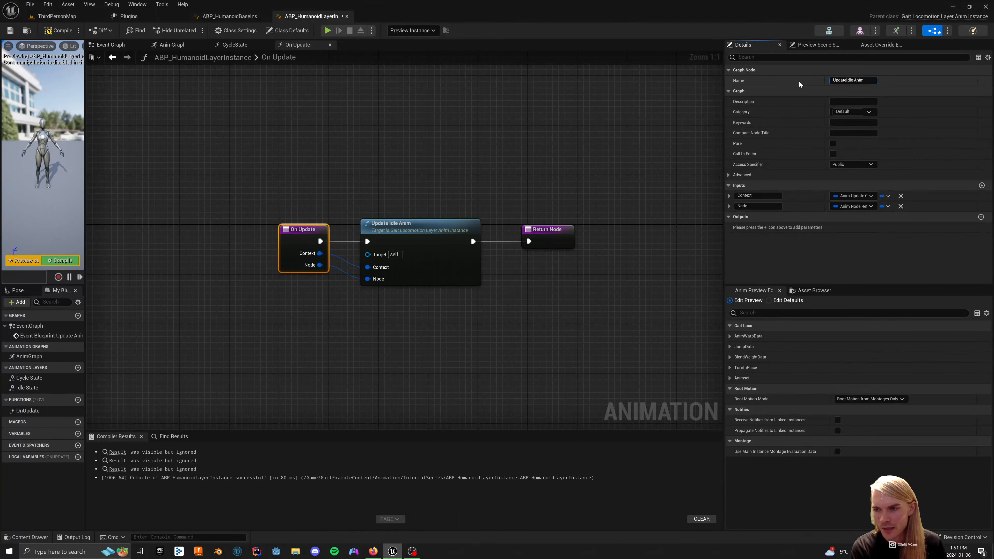
{"action": "left_click", "coordinate": [458, 196]}
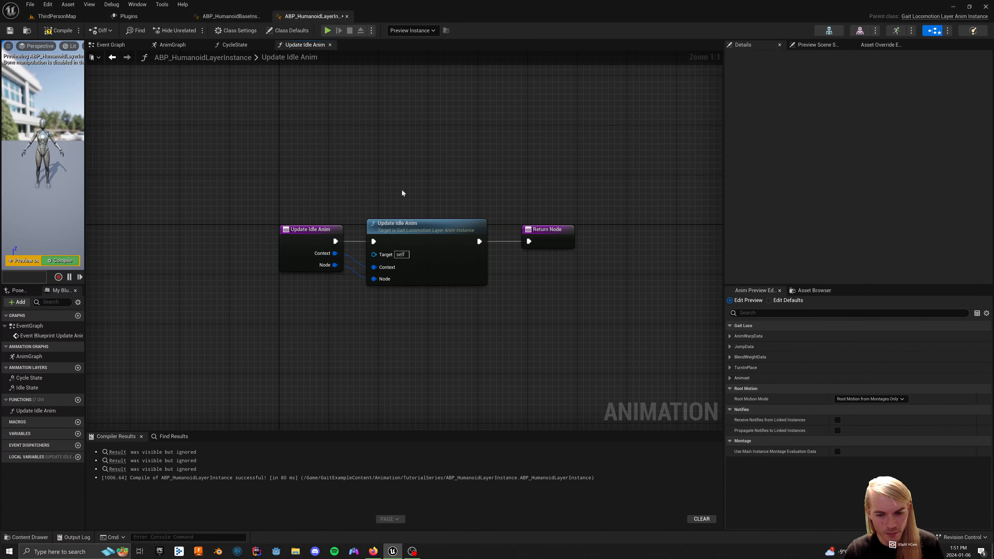
{"action": "left_click", "coordinate": [58, 30]}
{"action": "left_click", "coordinate": [11, 30]}
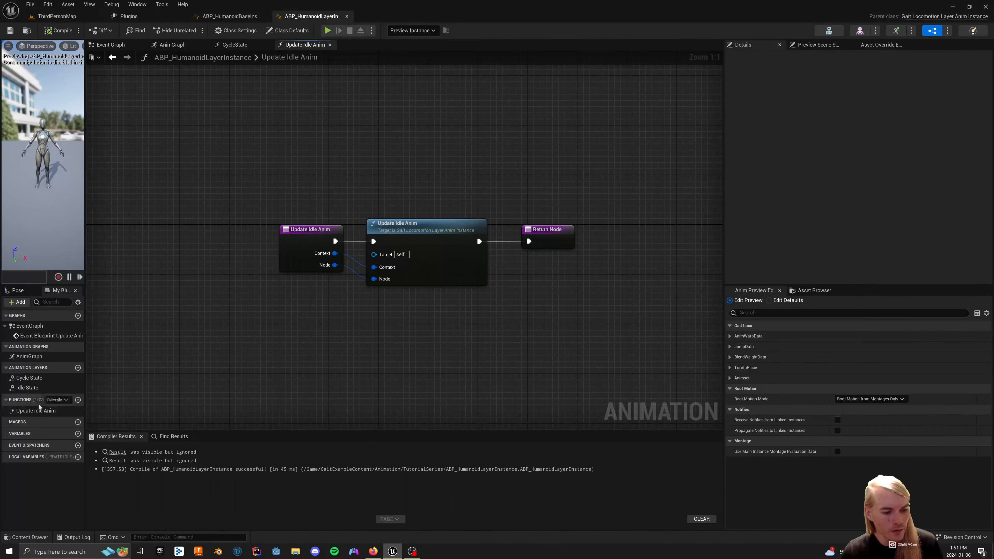
Step: Cut the Sequence Player bound to Update Idle Anim out of the CycleState layer
{"action": "double_click", "coordinate": [31, 377]}
{"action": "left_click_drag", "start_coordinate": [376, 253], "coordinate": [313, 252]}
{"action": "right_click_drag", "start_coordinate": [296, 316], "coordinate": [428, 282]}
{"action": "double_click", "coordinate": [27, 388]}
{"action": "double_click", "coordinate": [28, 380]}
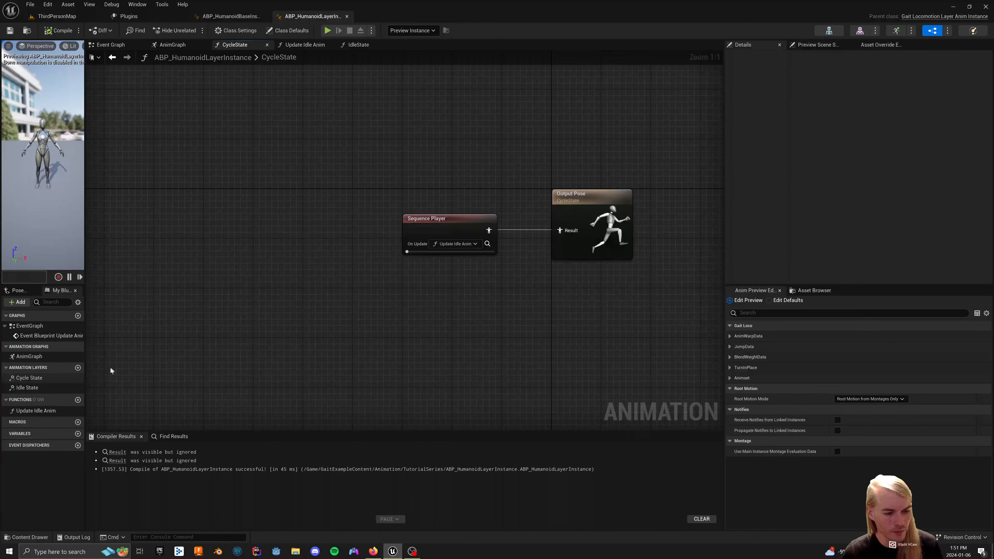
{"action": "left_click_drag", "start_coordinate": [444, 297], "coordinate": [448, 211]}
{"action": "key", "text": "Delete"}
Step: Paste the Sequence Player into the IdleState layer, connect it to the Output Pose result, and compile
{"action": "double_click", "coordinate": [30, 386]}
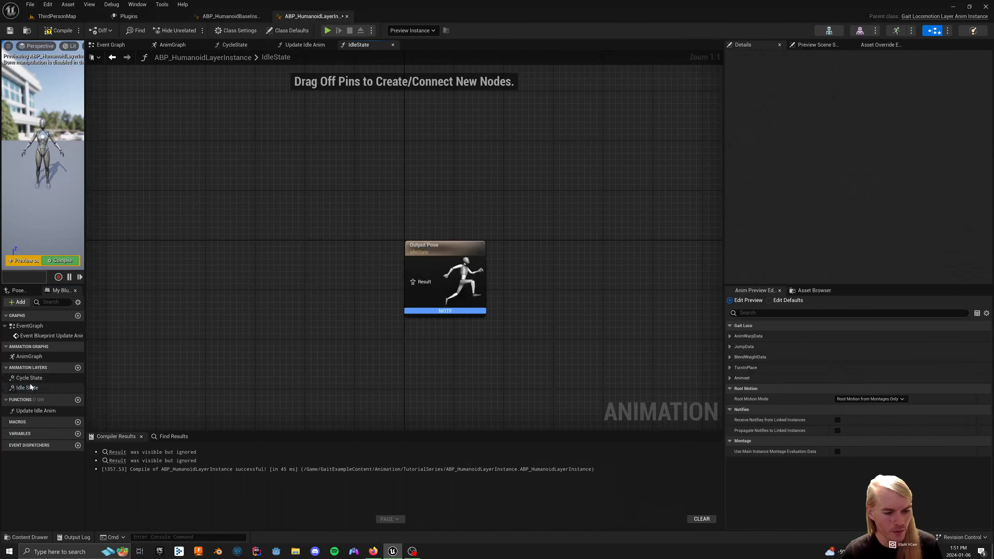
{"action": "left_click", "coordinate": [299, 288]}
{"action": "left_click_drag", "start_coordinate": [349, 271], "coordinate": [413, 282]}
{"action": "left_click", "coordinate": [59, 31]}
Step: In the CycleState layer, set the Sequence Player's Sequence and Play Rate bindings to Dynamic Value
{"action": "double_click", "coordinate": [29, 378]}
{"action": "left_click", "coordinate": [407, 226]}
{"action": "left_click", "coordinate": [961, 184]}
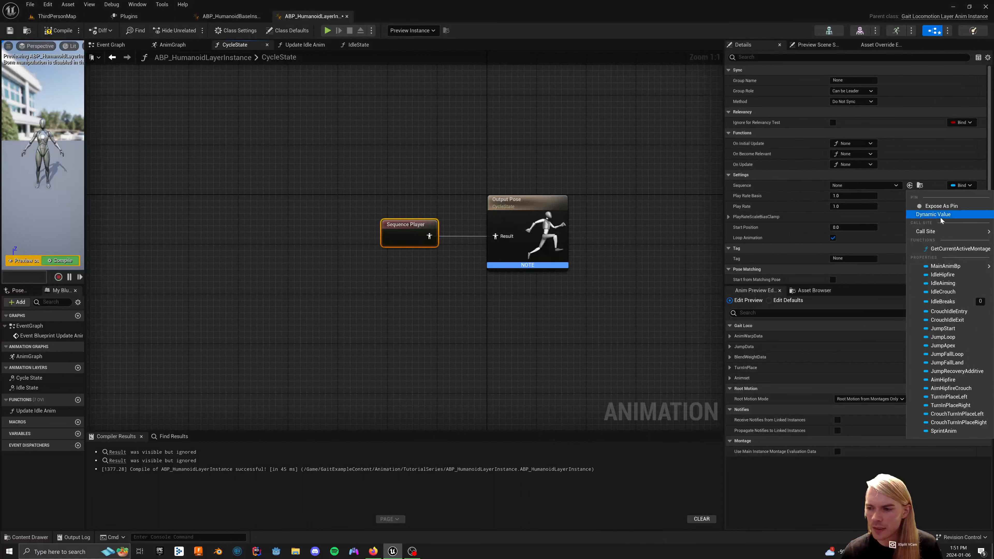
{"action": "left_click", "coordinate": [940, 217]}
{"action": "left_click", "coordinate": [958, 207]}
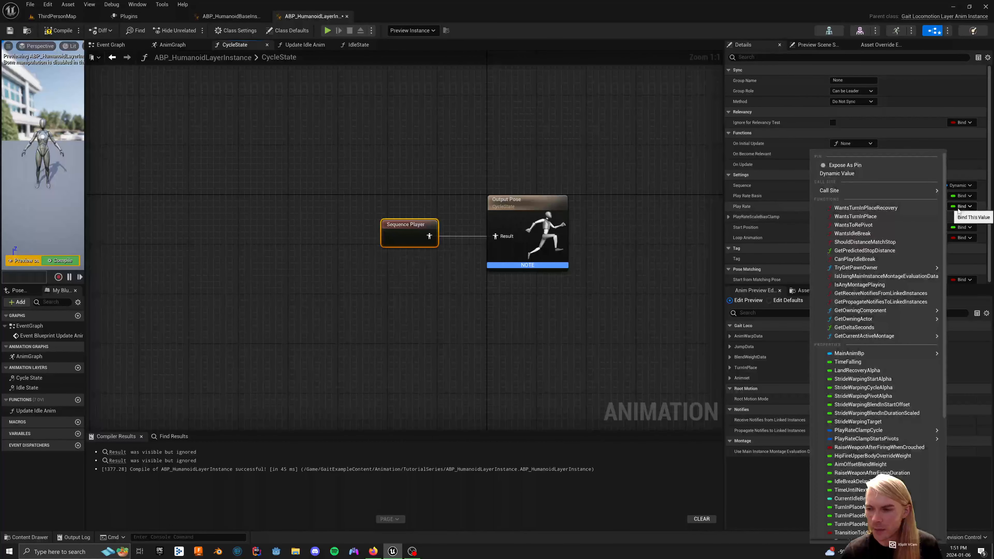
{"action": "left_click", "coordinate": [843, 175]}
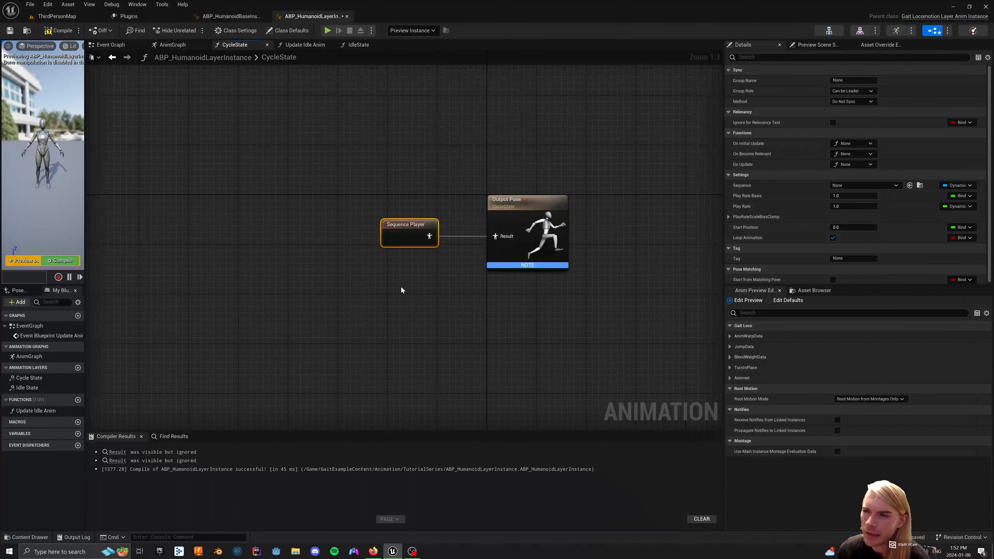
Step: Create an On Update binding for the CycleState Sequence Player and name its function Update Cycle Anim
{"action": "mouse_move", "coordinate": [552, 263]}
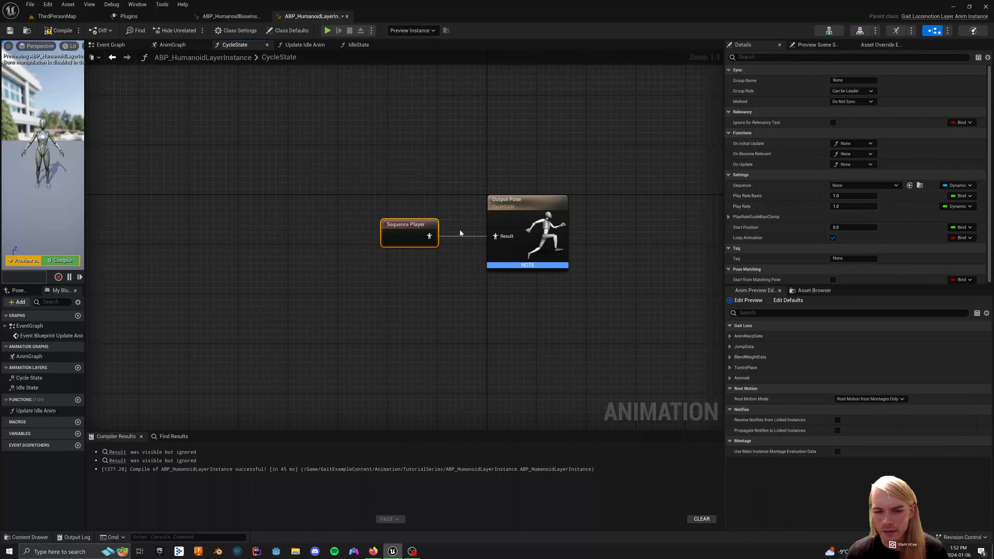
{"action": "left_click", "coordinate": [853, 164]}
{"action": "left_click", "coordinate": [852, 180]}
{"action": "left_click_drag", "start_coordinate": [857, 81], "coordinate": [764, 89]}
{"action": "type", "text": "UpdateCyc"}
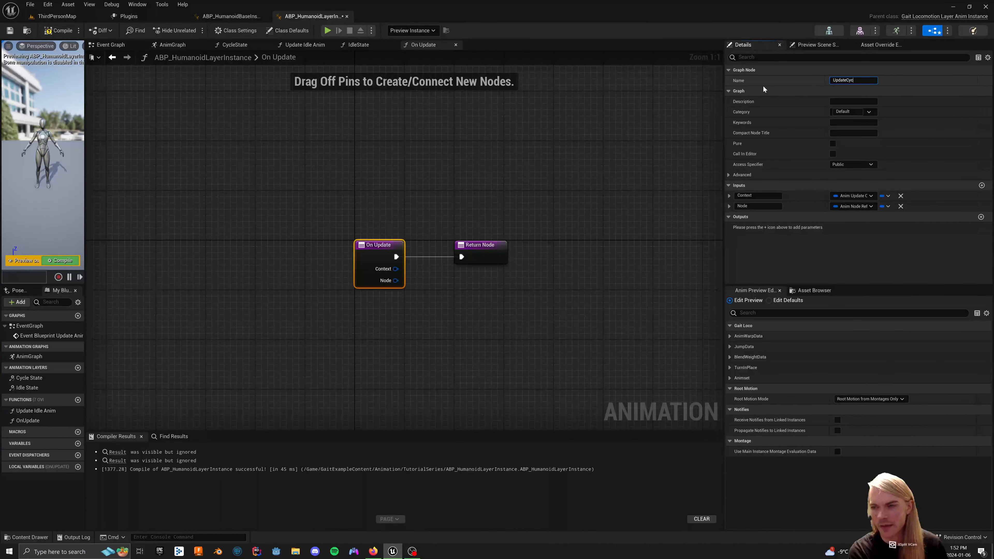
{"action": "type", "text": "leAnim"}
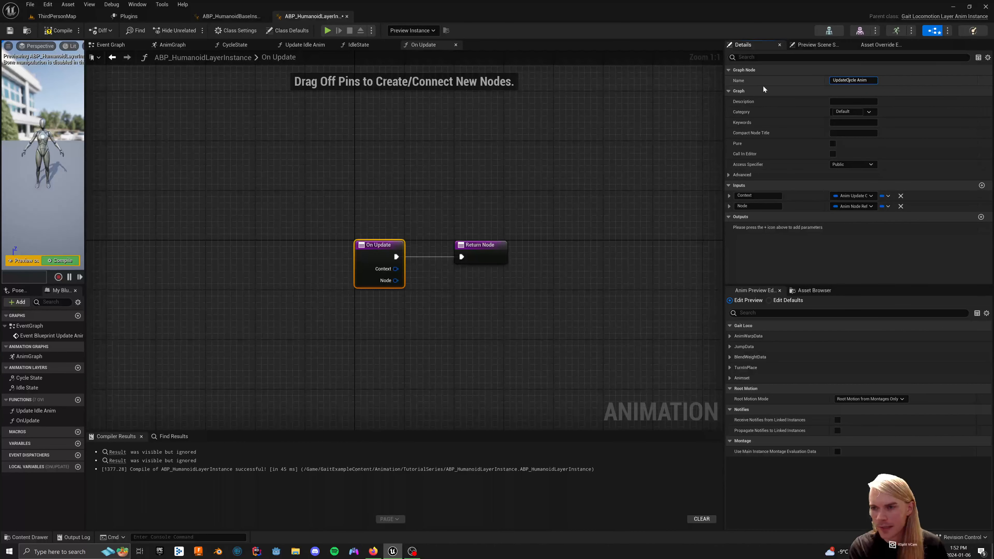
{"action": "key", "text": "ctrl+Left"}
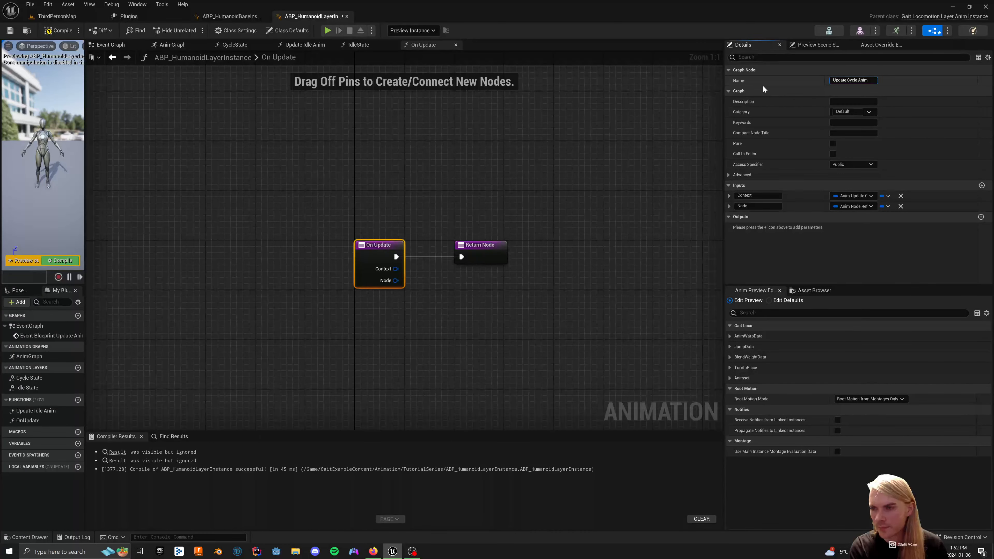
{"action": "key", "text": "Return"}
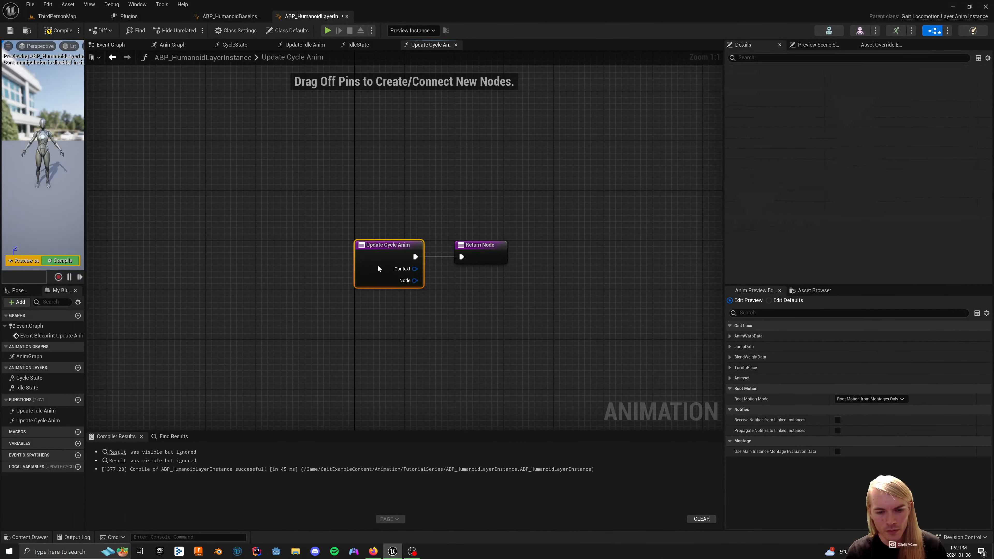
Step: Make room before the Return Node and add the Gait Loco Update Cycle Anim function call between the entry and return nodes
{"action": "left_click_drag", "start_coordinate": [377, 264], "coordinate": [248, 260]}
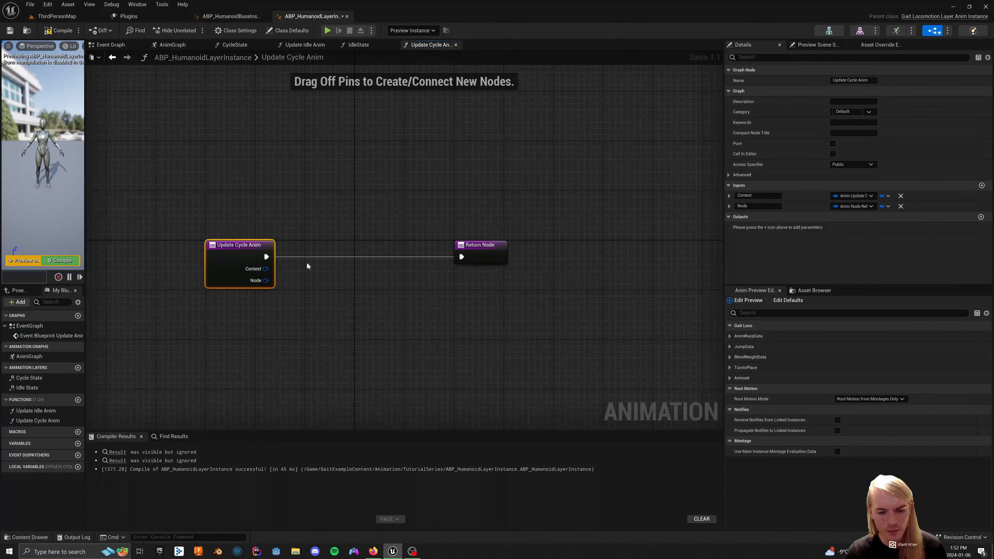
{"action": "right_click", "coordinate": [318, 261]}
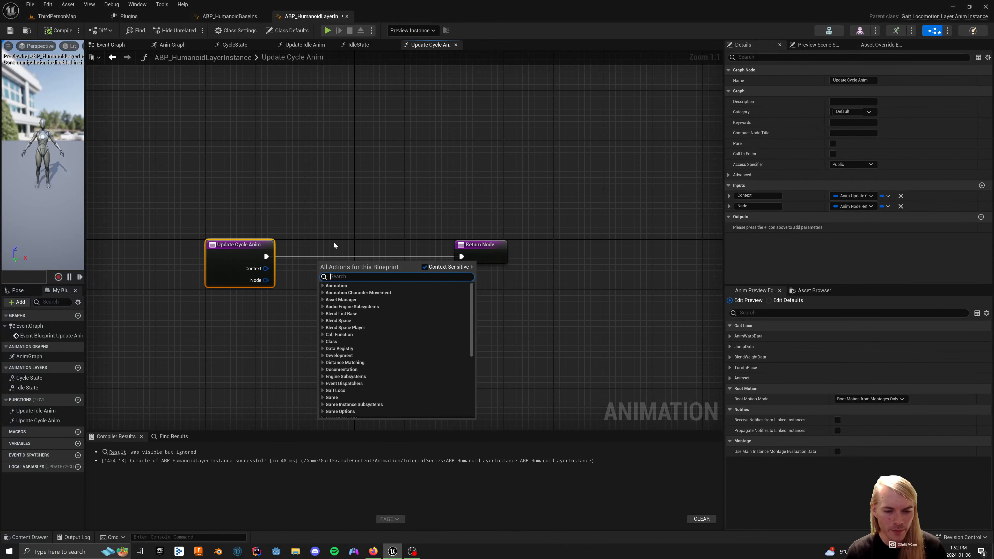
{"action": "type", "text": "UpdateC"}
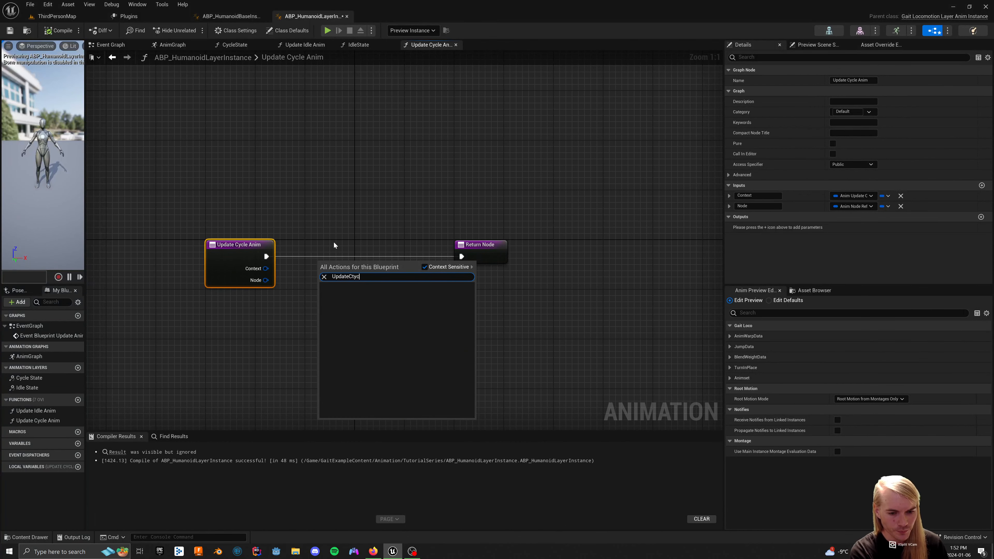
{"action": "key", "text": "BackSpace"}
{"action": "type", "text": "cyc"}
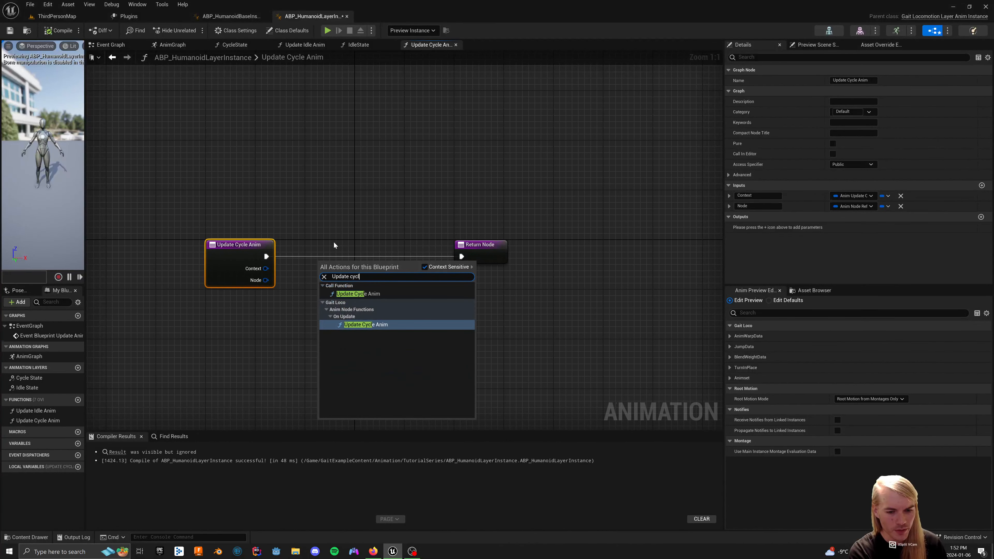
{"action": "type", "text": "l"}
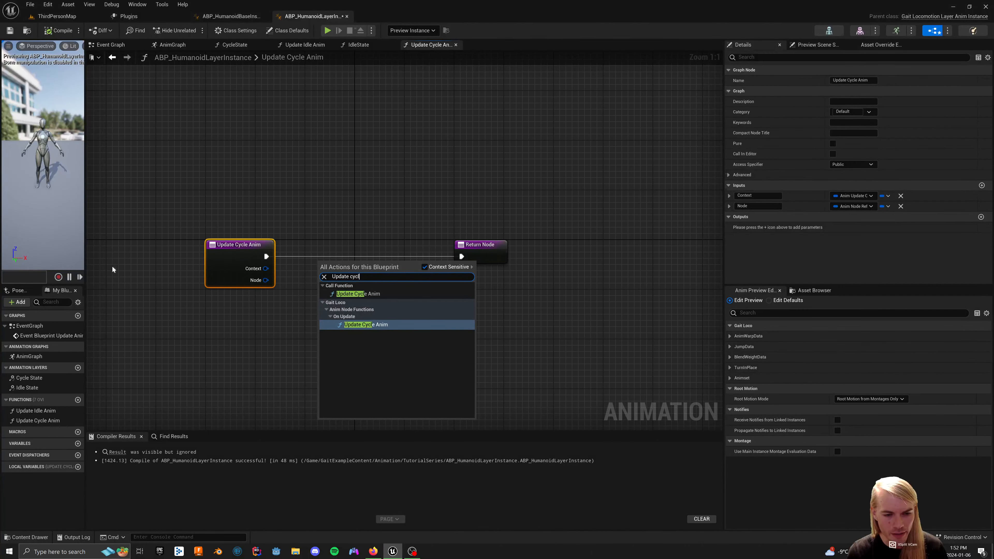
{"action": "left_click", "coordinate": [377, 324]}
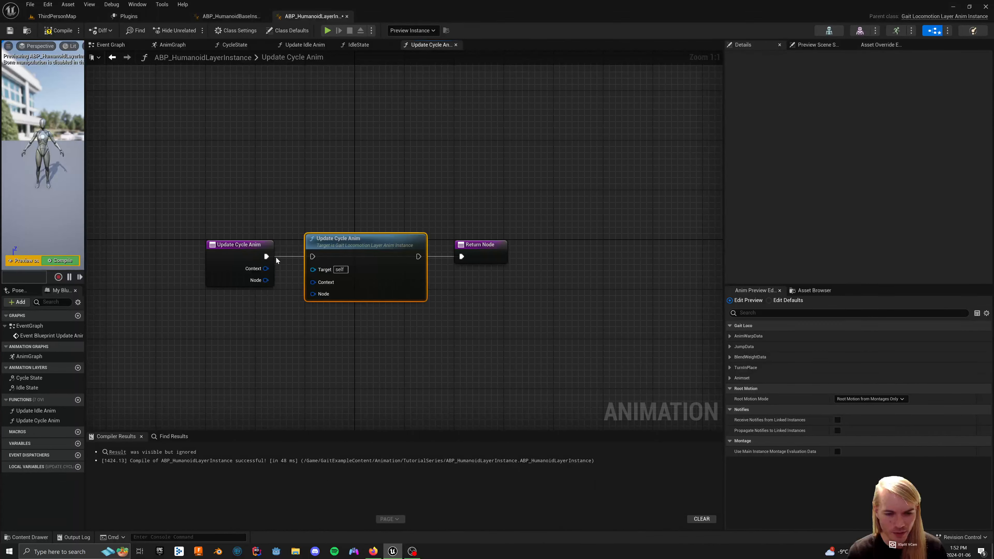
Step: Wire the Update Cycle Anim call's execution, Context and Node pins, then compile and save the layer blueprint
{"action": "left_click_drag", "start_coordinate": [270, 256], "coordinate": [275, 256]}
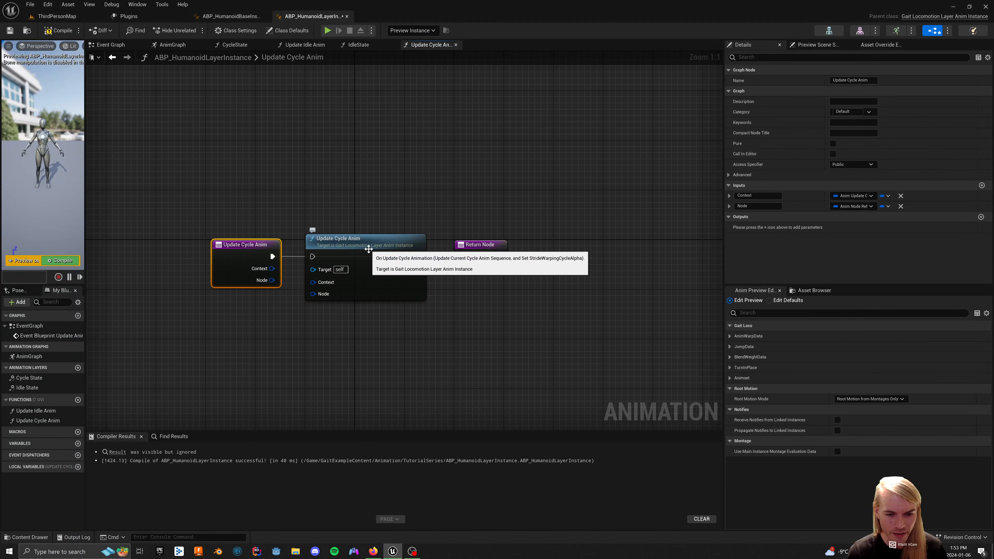
{"action": "left_click", "coordinate": [367, 336]}
{"action": "left_click_drag", "start_coordinate": [273, 257], "coordinate": [313, 294]}
{"action": "left_click_drag", "start_coordinate": [417, 256], "coordinate": [462, 257]}
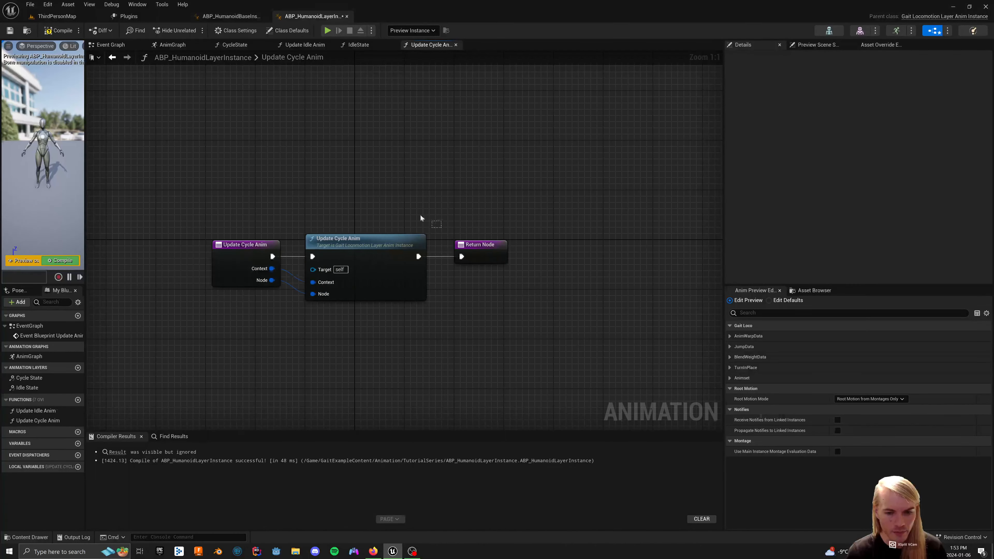
{"action": "left_click", "coordinate": [58, 30]}
{"action": "left_click", "coordinate": [10, 30]}
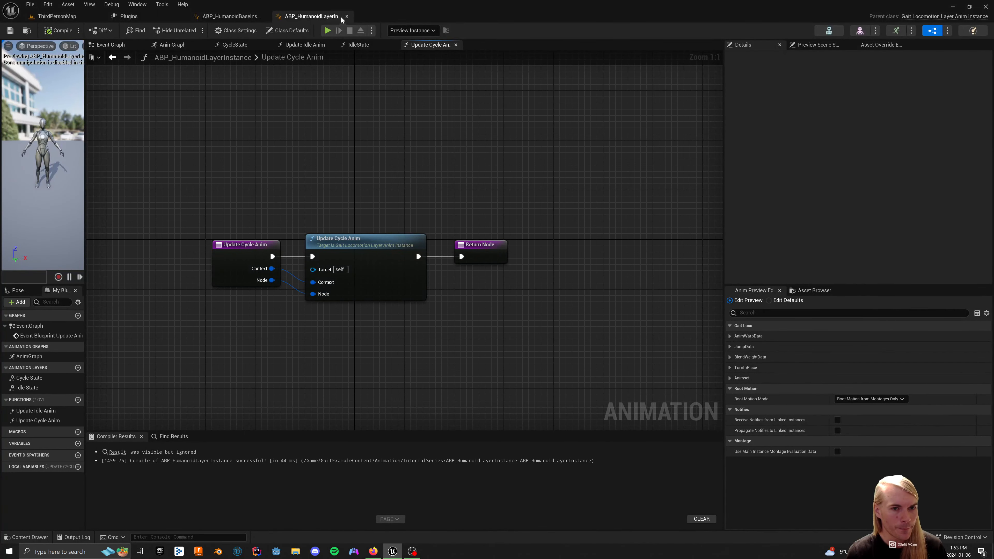
Step: Close both anim blueprints, reopen ABP_HumanoidLayerInstance, and review the Sequence Player in its IdleState layer
{"action": "left_click", "coordinate": [346, 17]}
{"action": "left_click", "coordinate": [265, 17]}
{"action": "double_click", "coordinate": [322, 374]}
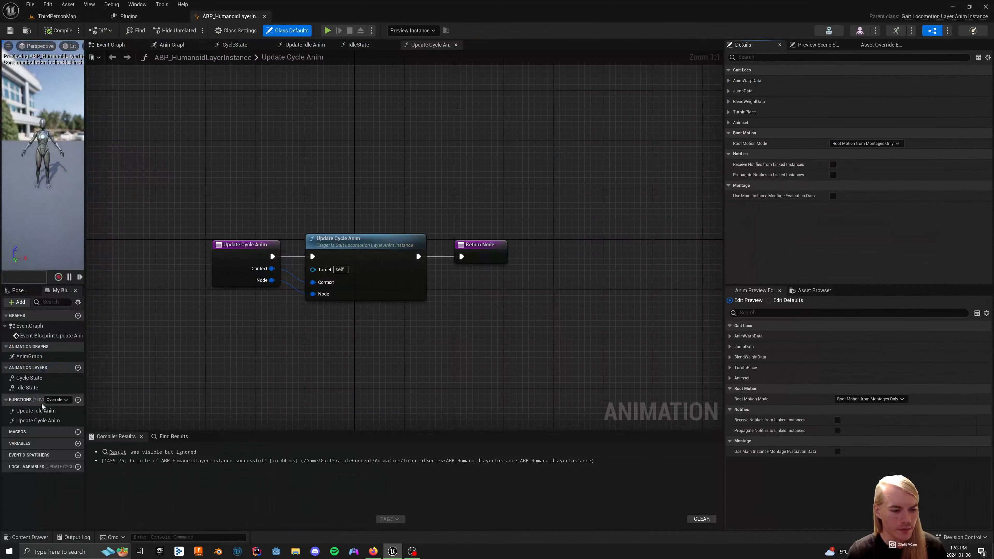
{"action": "left_click", "coordinate": [23, 388]}
{"action": "double_click", "coordinate": [23, 388]}
{"action": "left_click_drag", "start_coordinate": [244, 222], "coordinate": [366, 326]}
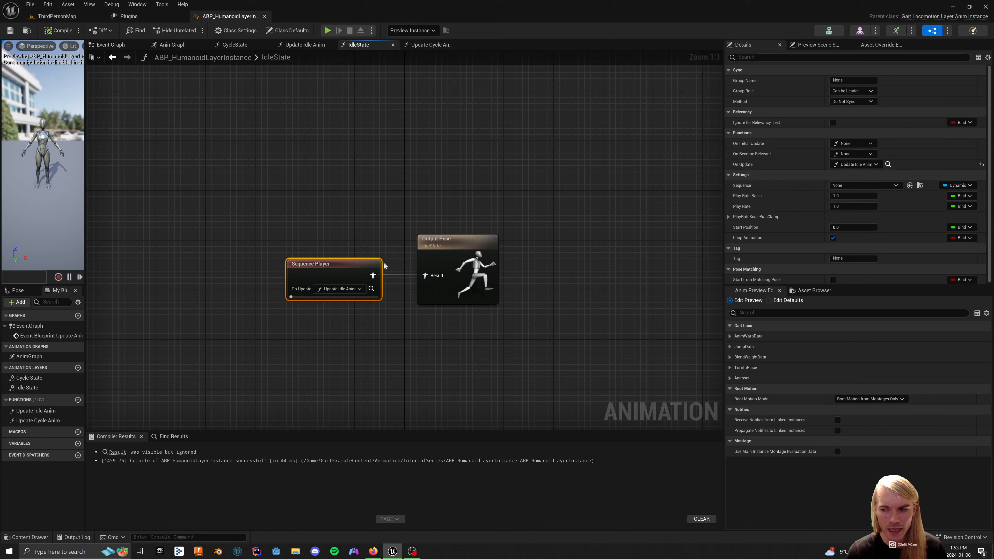
Step: Space the CycleState Sequence Player away from the Output Pose, then compile, save and close the layer blueprint
{"action": "double_click", "coordinate": [28, 378]}
{"action": "left_click_drag", "start_coordinate": [367, 196], "coordinate": [437, 286]}
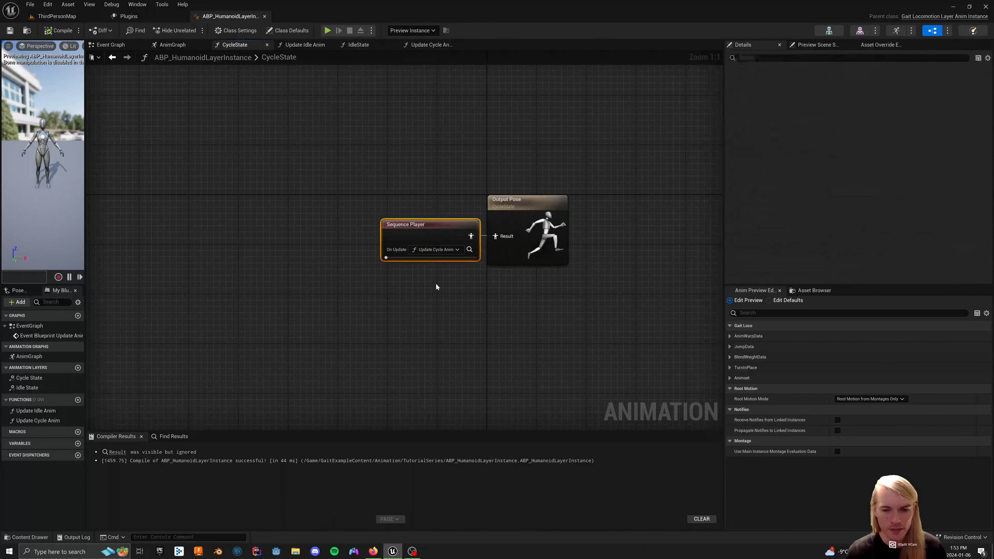
{"action": "left_click_drag", "start_coordinate": [422, 242], "coordinate": [410, 242]}
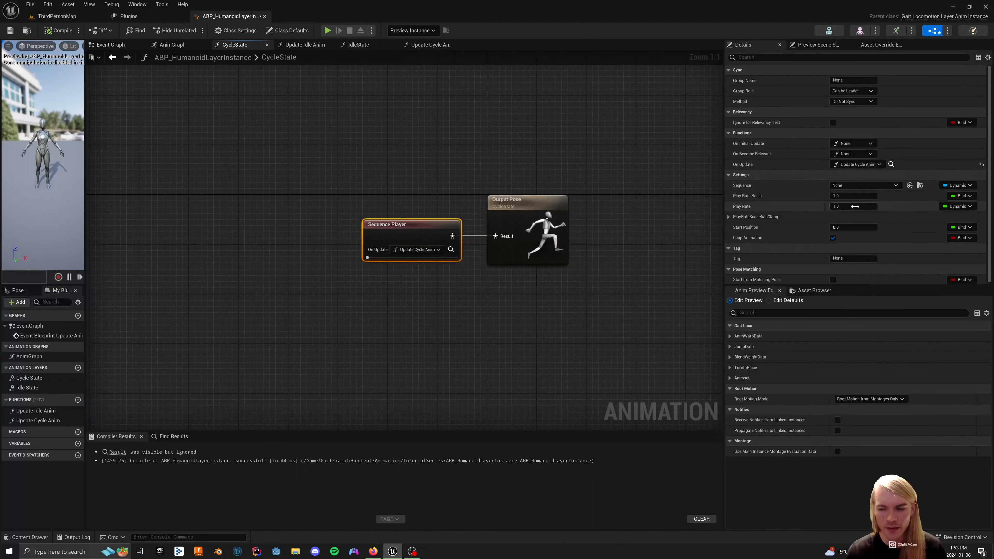
{"action": "left_click", "coordinate": [59, 31]}
{"action": "left_click", "coordinate": [10, 31]}
{"action": "left_click", "coordinate": [264, 16]}
Step: Create a child Anim Blueprint with skeleton from ABP_HumanoidLayerInstance, using SK_Mannequin
{"action": "right_click", "coordinate": [317, 368]}
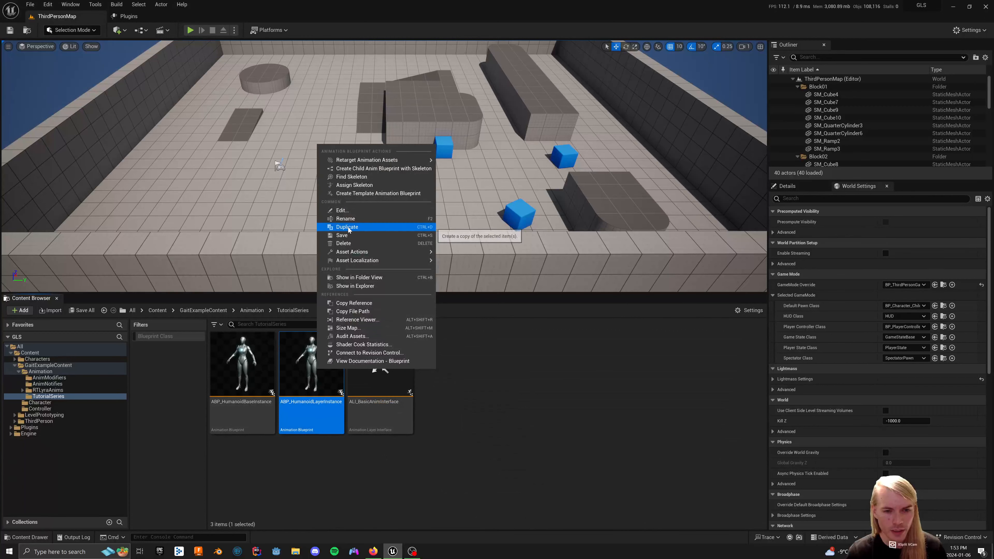
{"action": "left_click", "coordinate": [366, 168]}
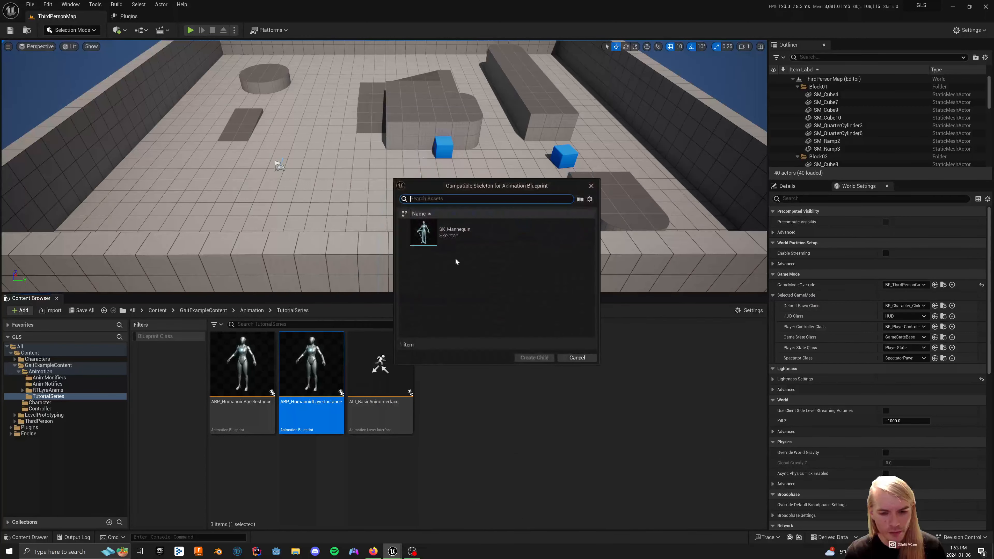
{"action": "left_click", "coordinate": [456, 234]}
{"action": "left_click", "coordinate": [534, 358]}
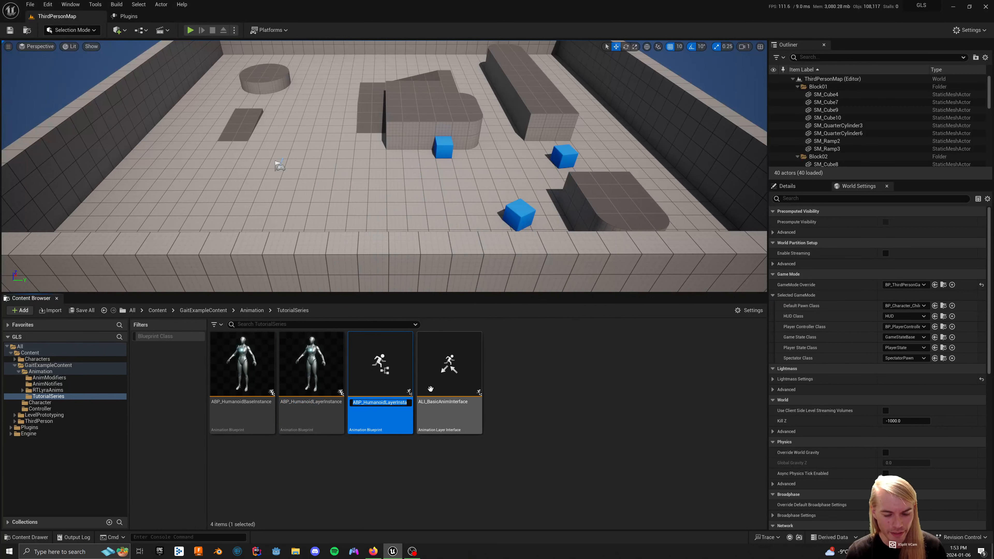
Step: Name the new child animation blueprint ABP_MM_Unarmed and save it
{"action": "type", "text": "ABP_"}
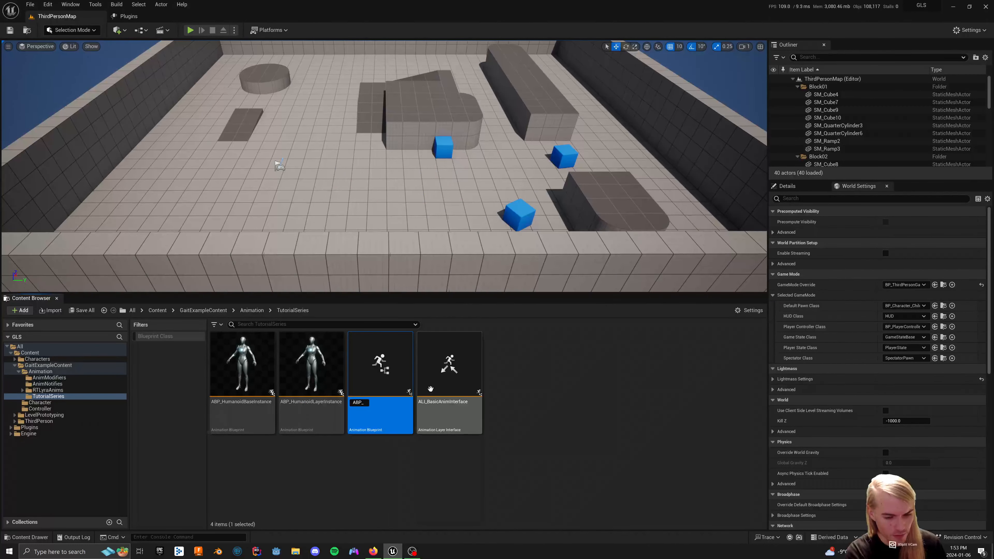
{"action": "type", "text": "U"}
{"action": "key", "text": "BackSpace"}
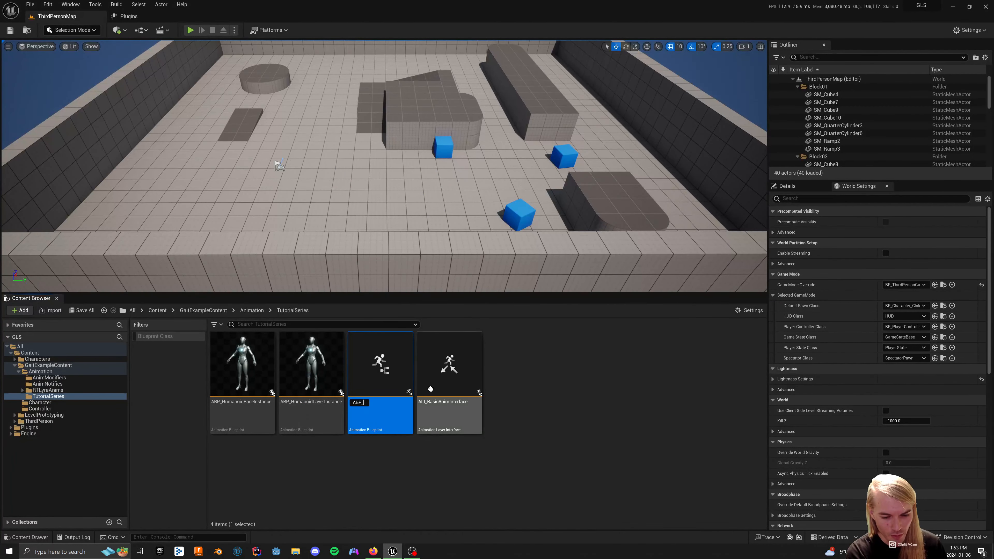
{"action": "type", "text": "MM_"}
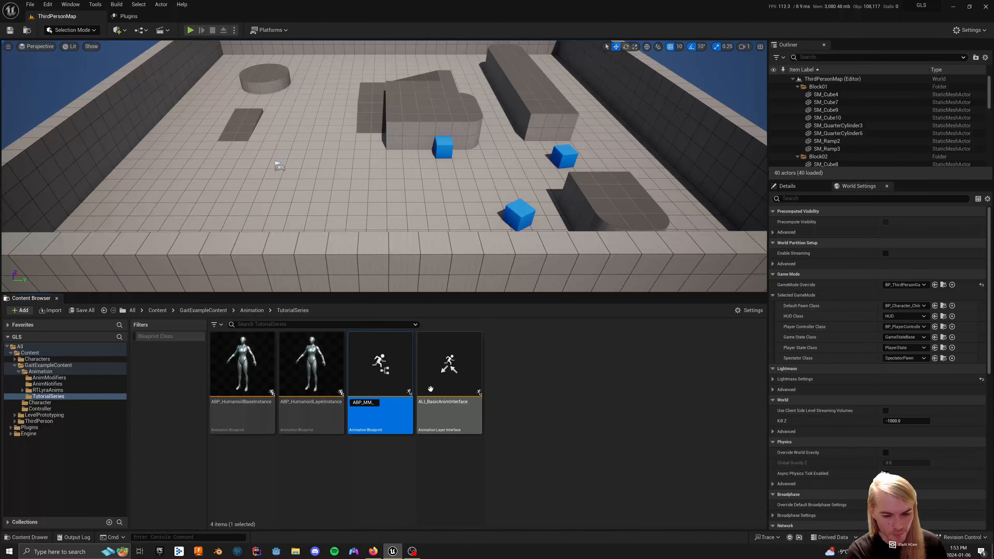
{"action": "type", "text": "Unarmed"}
{"action": "key", "text": "Return"}
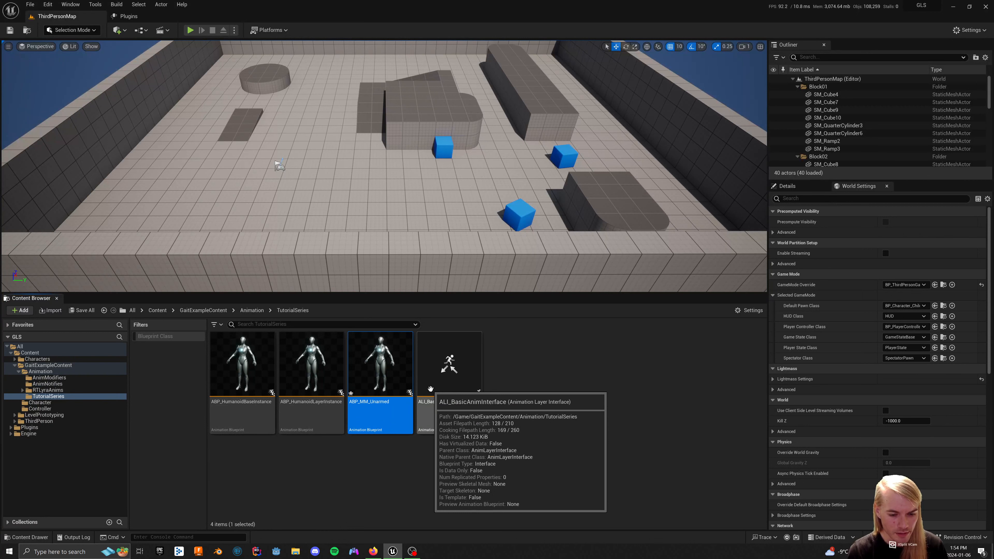
{"action": "right_click", "coordinate": [391, 368]}
{"action": "left_click", "coordinate": [429, 232]}
{"action": "left_click", "coordinate": [521, 390]}
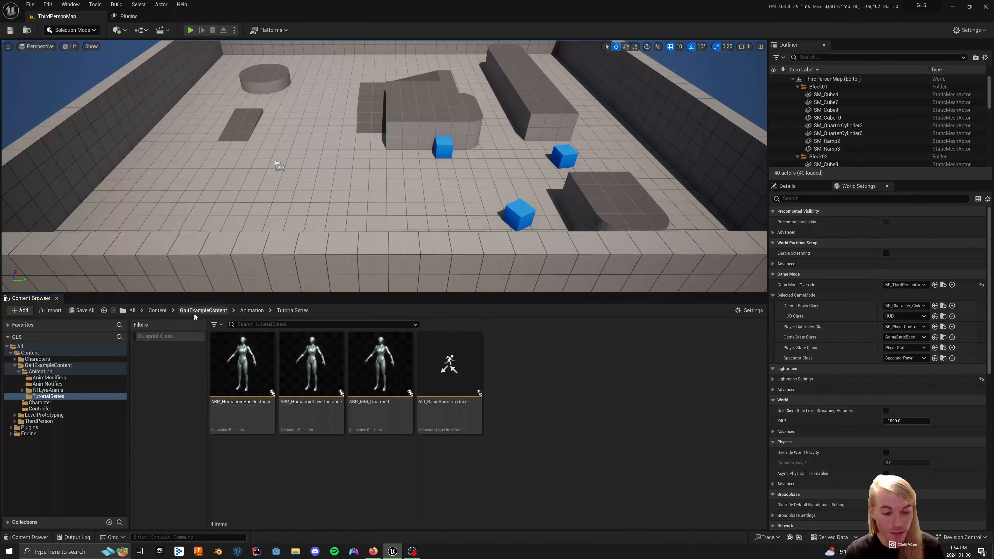
Step: Browse to the MM_Unarmed animation folder under GaitExampleContent/Animation/RTLyraAnims
{"action": "left_click", "coordinate": [158, 310]}
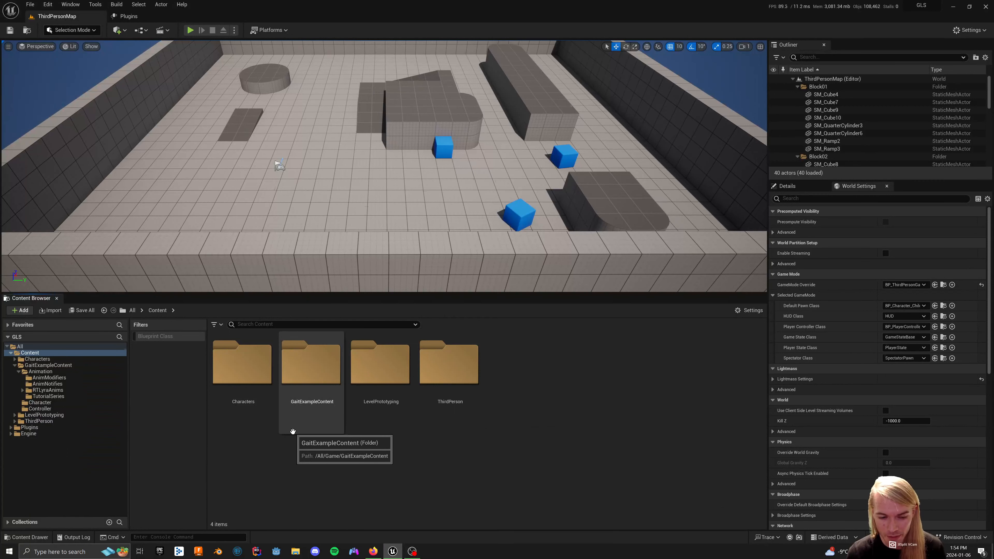
{"action": "double_click", "coordinate": [249, 382]}
{"action": "key", "text": "alt+Left"}
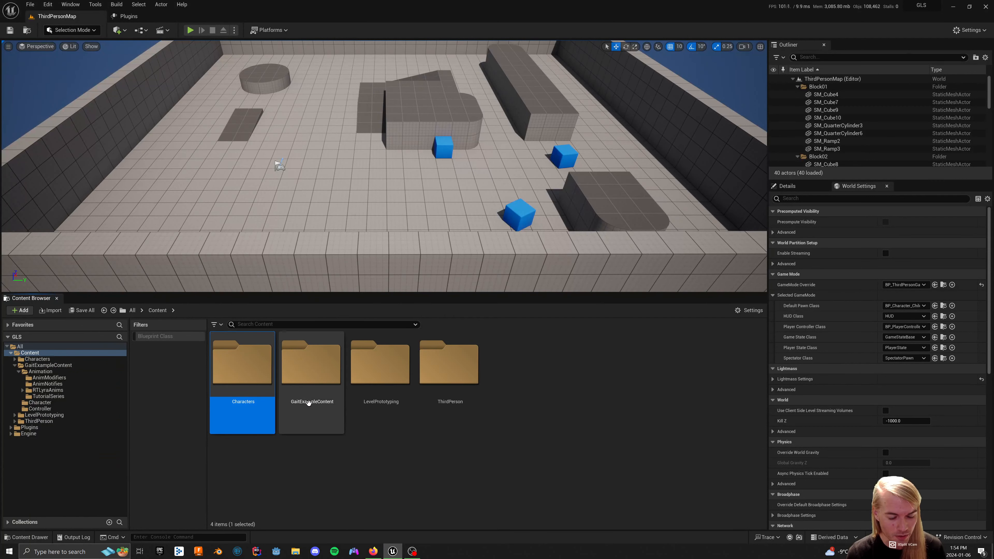
{"action": "double_click", "coordinate": [305, 418]}
{"action": "double_click", "coordinate": [256, 386]}
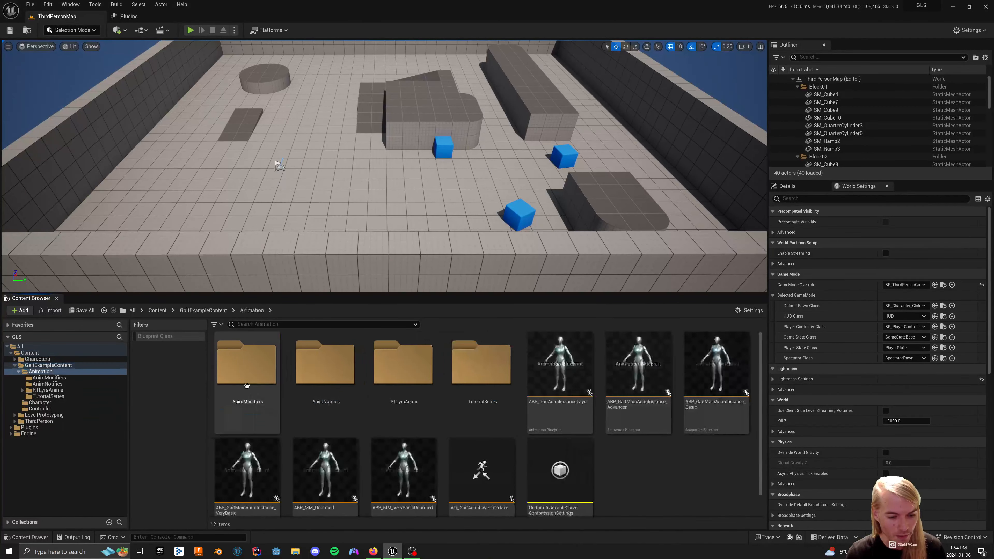
{"action": "double_click", "coordinate": [407, 373]}
{"action": "left_click", "coordinate": [333, 366]}
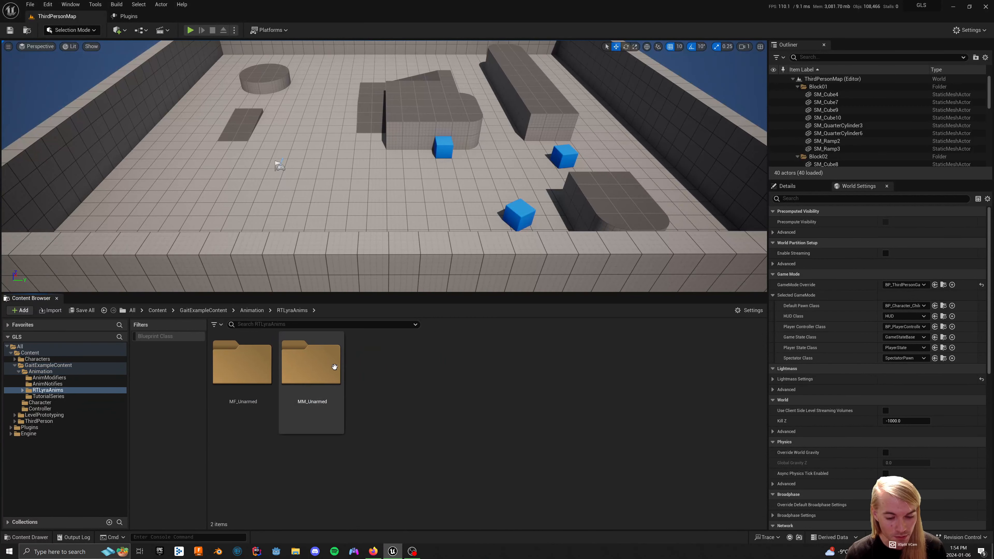
{"action": "double_click", "coordinate": [334, 366]}
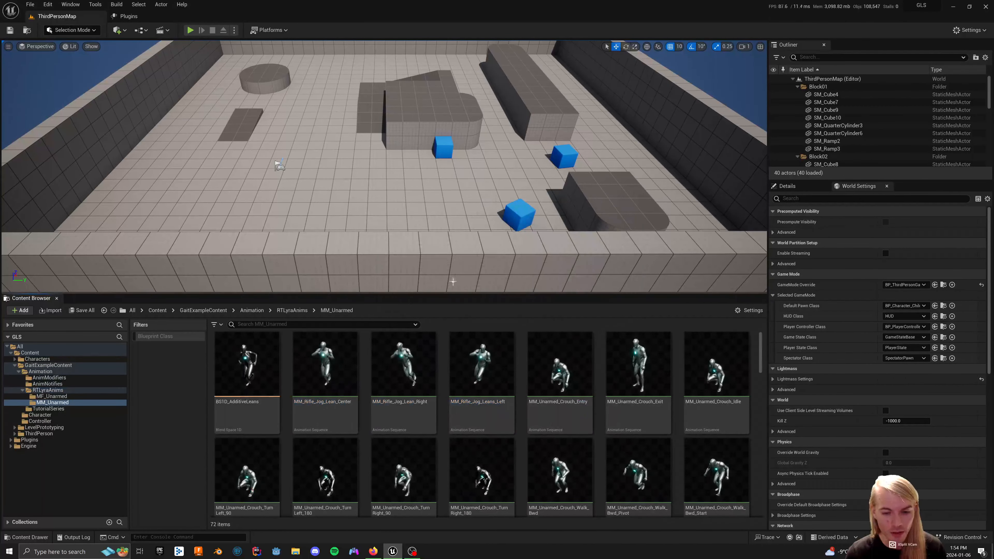
Step: Place the main editor window beside the open ABP_MM_Unarmed blueprint and show the MM_Unarmed animation folder
{"action": "key", "text": "alt+Left"}
{"action": "key", "text": "super+Left"}
{"action": "double_click", "coordinate": [238, 367]}
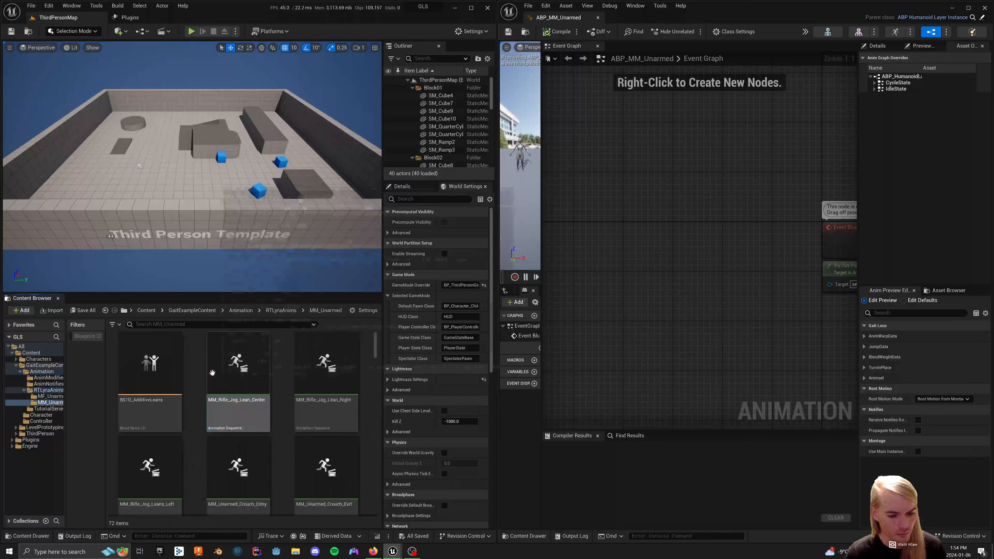
Step: Filter the animations for "idle" and assign MM_Unarmed_Idle_Ready to Idle Hipfire under Animset Idle in the ABP_MM_Unarmed class defaults
{"action": "left_click", "coordinate": [196, 324]}
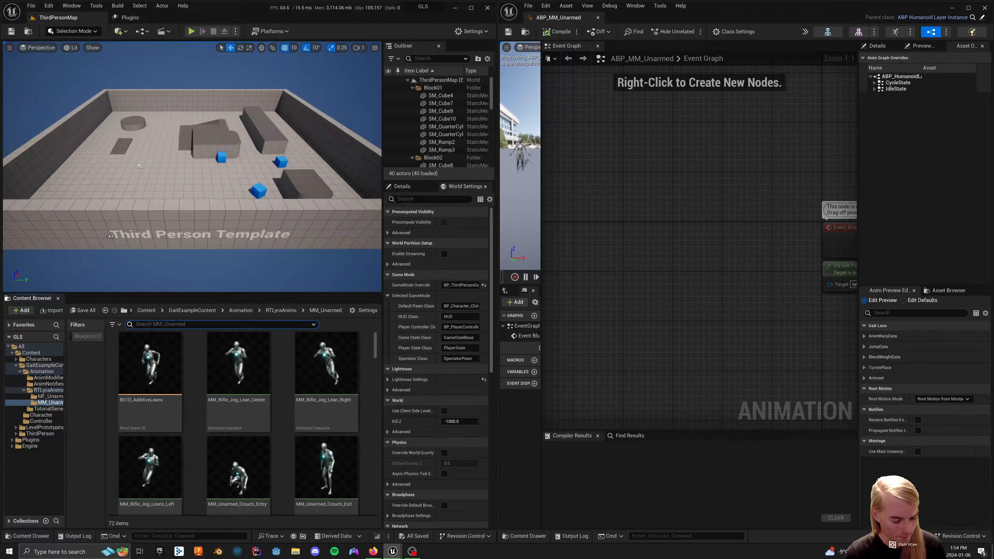
{"action": "type", "text": "idle"}
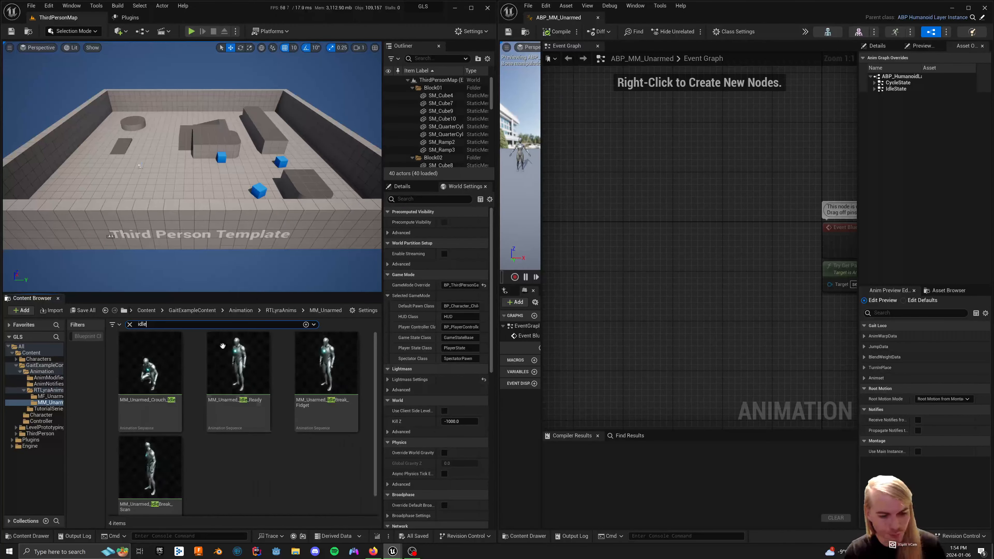
{"action": "left_click", "coordinate": [805, 31]}
{"action": "left_click", "coordinate": [831, 55]}
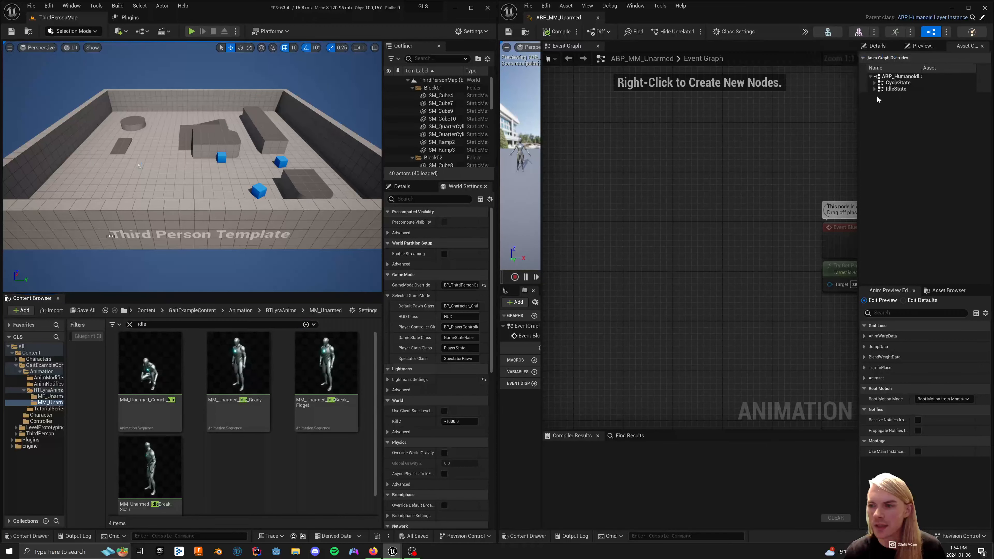
{"action": "left_click_drag", "start_coordinate": [859, 100], "coordinate": [785, 105]}
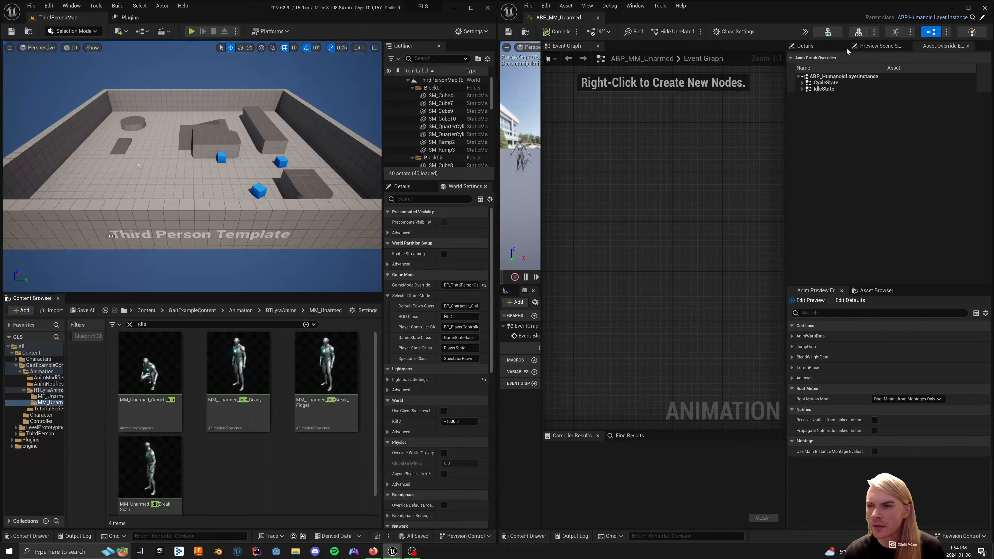
{"action": "left_click", "coordinate": [805, 46]}
{"action": "left_click", "coordinate": [791, 124]}
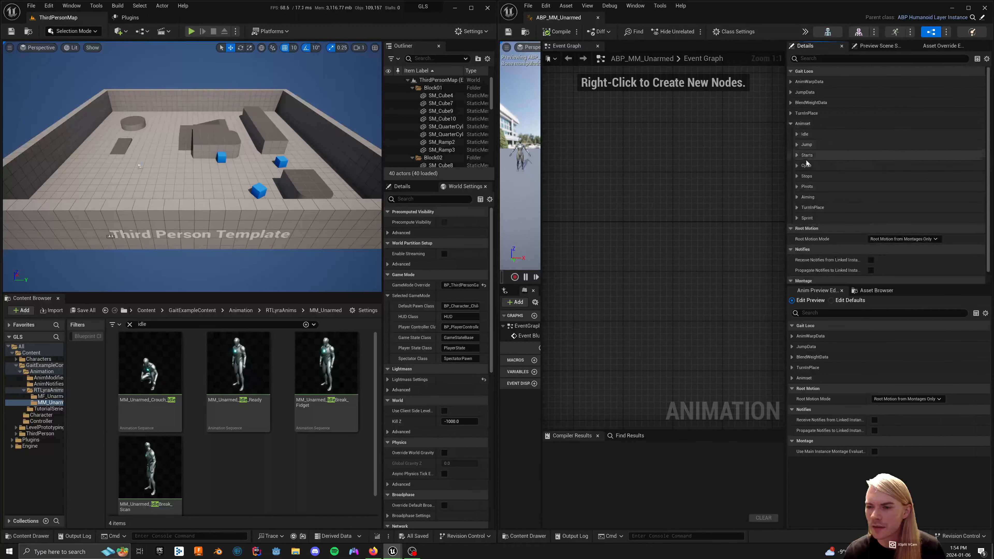
{"action": "left_click", "coordinate": [798, 134]}
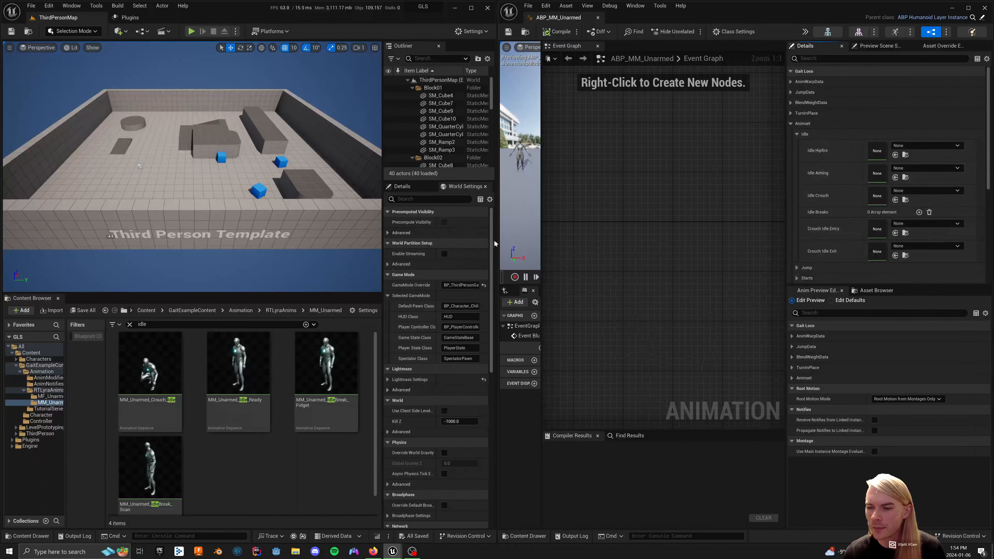
{"action": "left_click_drag", "start_coordinate": [260, 384], "coordinate": [877, 151]}
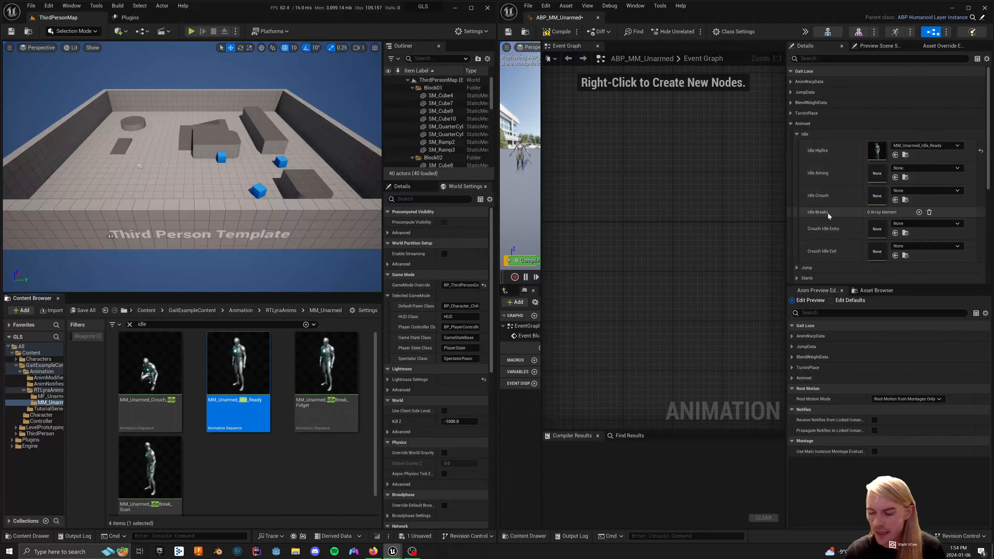
Step: Expand the Animset Cycle's Walk Cardinals and Run Cardinals, and filter the MM_Unarmed animations for "walk"
{"action": "scroll", "coordinate": [825, 230], "scroll_direction": "down", "scroll_amount": 3}
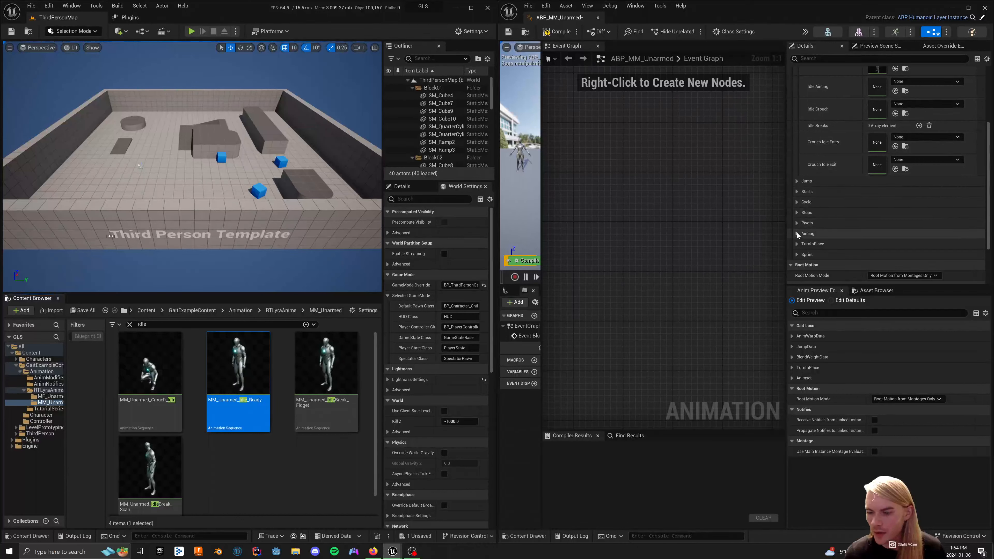
{"action": "left_click", "coordinate": [797, 202]}
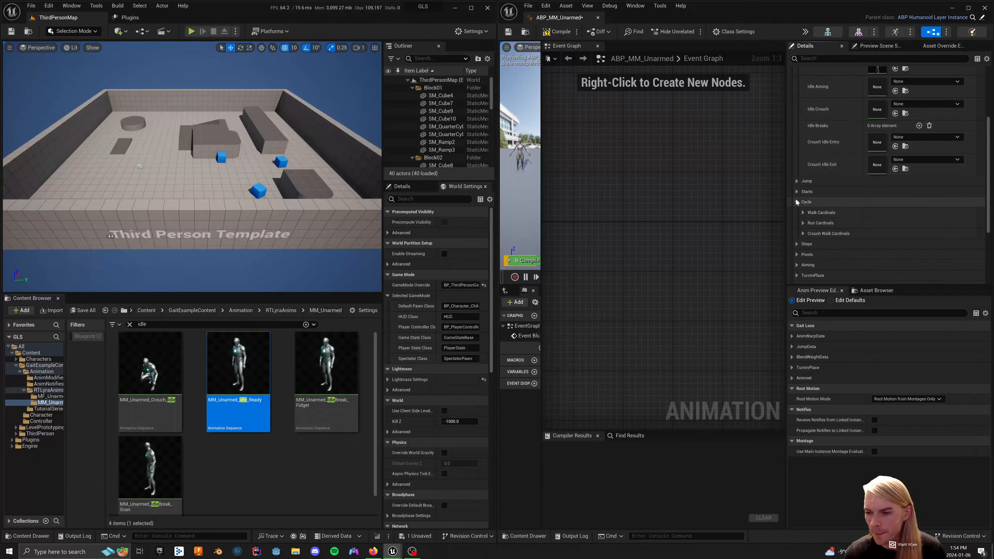
{"action": "left_click", "coordinate": [801, 211]}
{"action": "scroll", "coordinate": [811, 246], "scroll_direction": "down", "scroll_amount": 2}
{"action": "scroll", "coordinate": [818, 261], "scroll_direction": "down", "scroll_amount": 4}
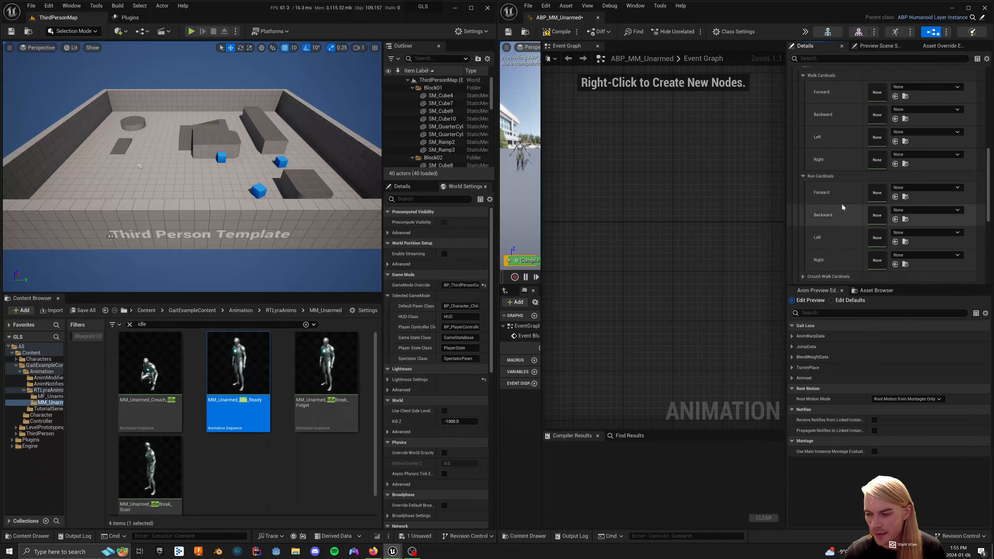
{"action": "scroll", "coordinate": [829, 204], "scroll_direction": "up", "scroll_amount": 1}
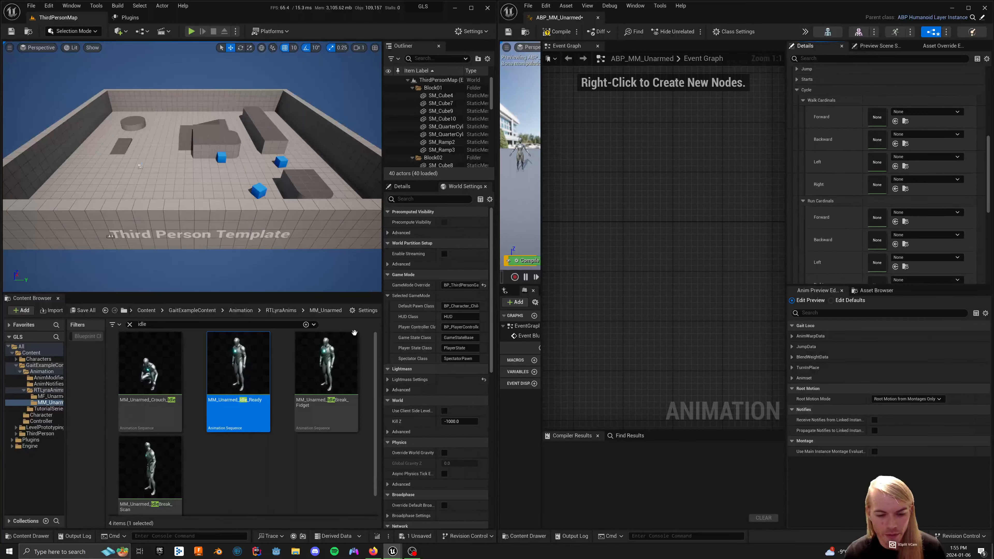
{"action": "left_click", "coordinate": [139, 324]}
{"action": "type", "text": "wa"}
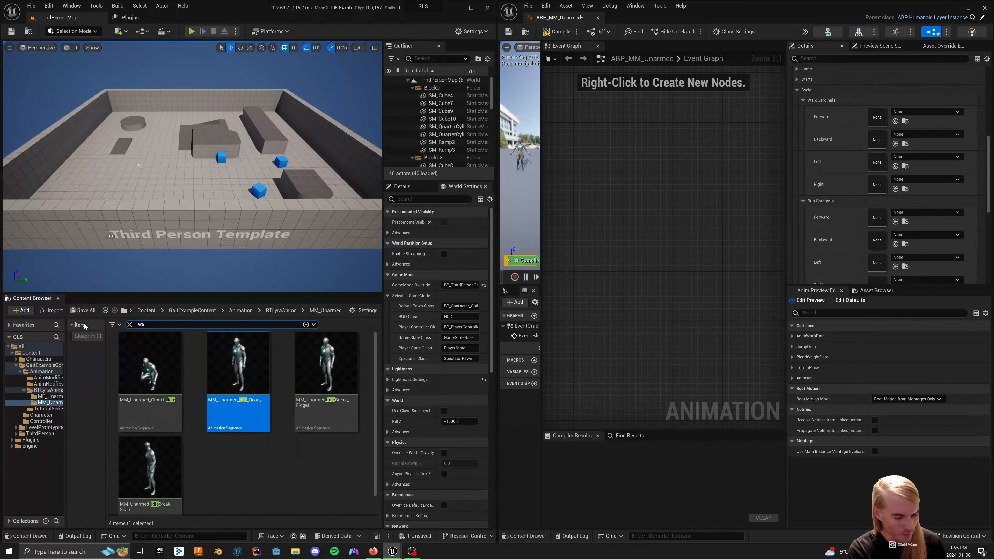
{"action": "type", "text": "lk"}
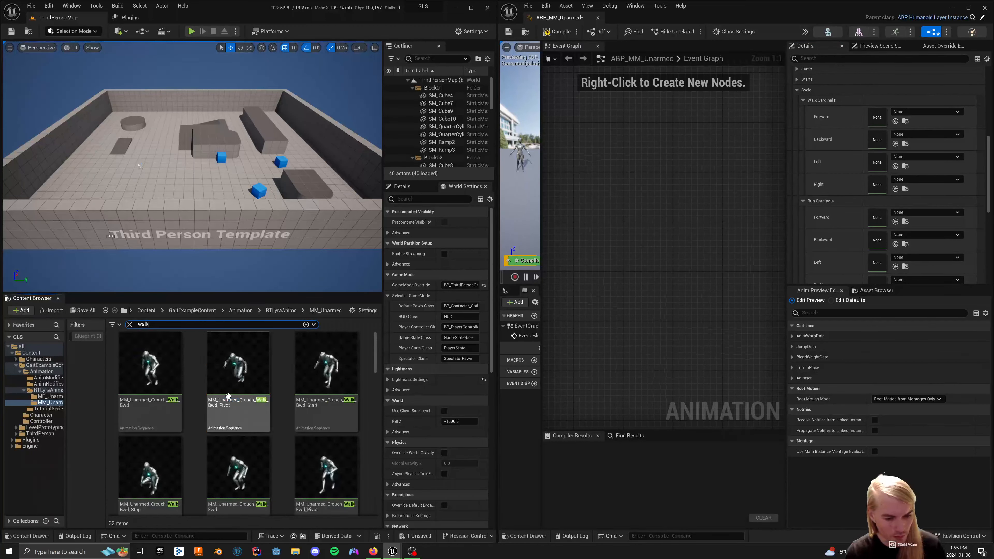
{"action": "left_click_drag", "start_coordinate": [165, 384], "coordinate": [889, 143]}
{"action": "left_click", "coordinate": [238, 376]}
{"action": "left_click", "coordinate": [980, 140]}
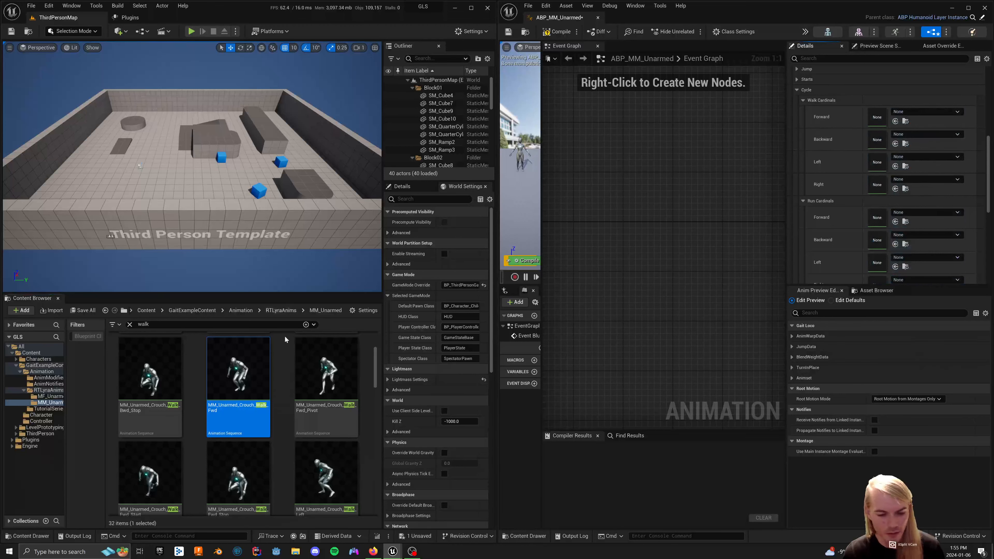
Step: Set Walk Cardinals Forward, Backward, Left and Right to MM_Unarmed_Walk_Fwd, MM_Unarmed_Walk_Bwd, MM_Unarmed_Walk_Left and MM_Unarmed_Walk_Right
{"action": "scroll", "coordinate": [254, 433], "scroll_direction": "down", "scroll_amount": 6}
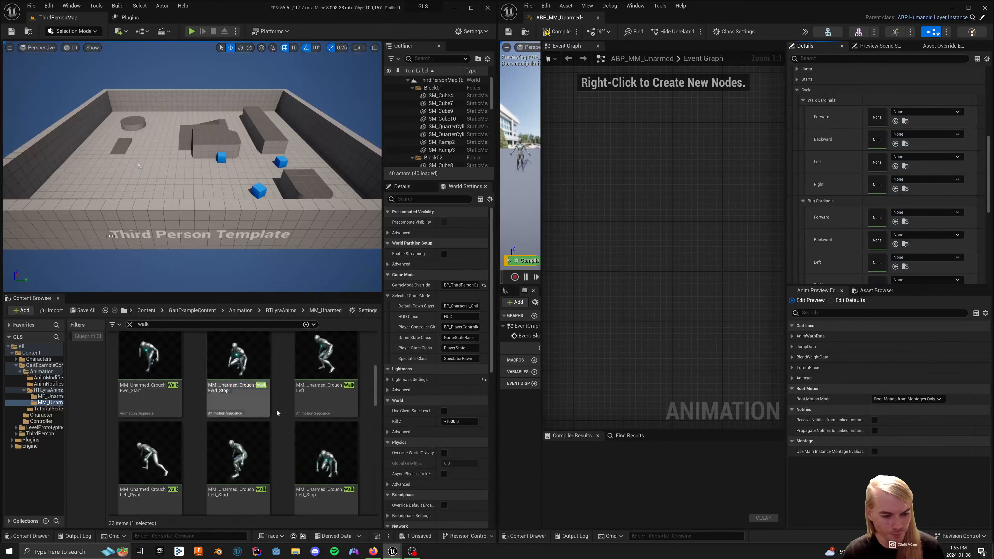
{"action": "scroll", "coordinate": [277, 411], "scroll_direction": "down", "scroll_amount": 2}
{"action": "scroll", "coordinate": [277, 413], "scroll_direction": "down", "scroll_amount": 4}
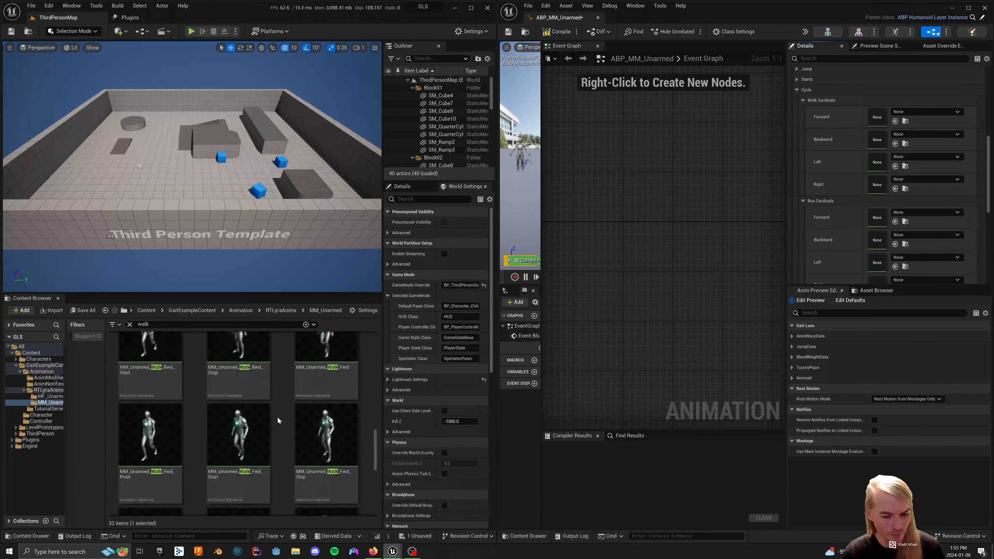
{"action": "left_click_drag", "start_coordinate": [326, 348], "coordinate": [876, 117]}
{"action": "scroll", "coordinate": [277, 417], "scroll_direction": "up", "scroll_amount": 2}
{"action": "left_click_drag", "start_coordinate": [238, 372], "coordinate": [877, 139]}
{"action": "left_click_drag", "start_coordinate": [151, 372], "coordinate": [877, 162]}
{"action": "left_click_drag", "start_coordinate": [239, 461], "coordinate": [876, 185]}
Step: Filter the animations for "jog" and set Run Cardinals Forward to MM_Unarmed_Jog_Fwd
{"action": "left_click_drag", "start_coordinate": [151, 325], "coordinate": [106, 325]}
{"action": "type", "text": "jog"}
{"action": "scroll", "coordinate": [287, 419], "scroll_direction": "up", "scroll_amount": 3}
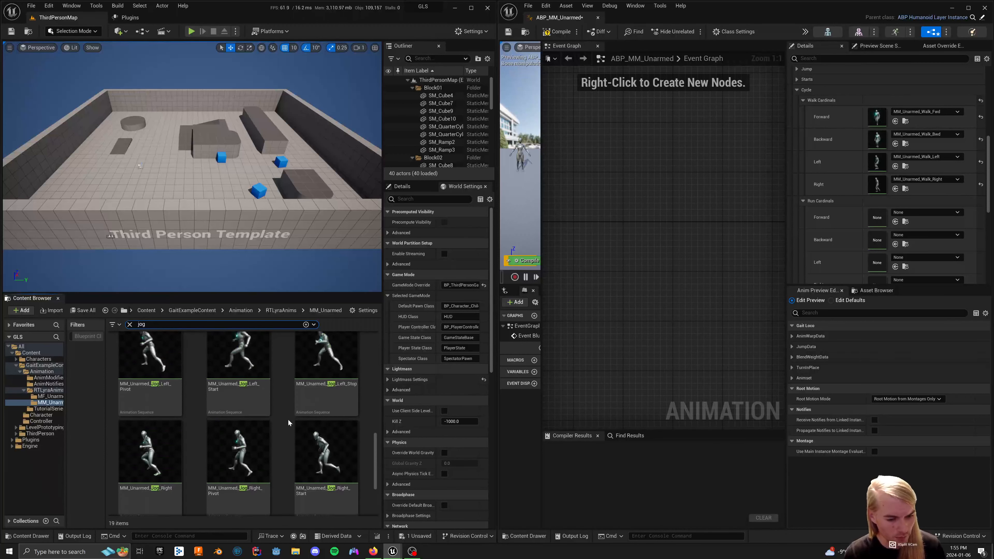
{"action": "scroll", "coordinate": [288, 418], "scroll_direction": "up", "scroll_amount": 5}
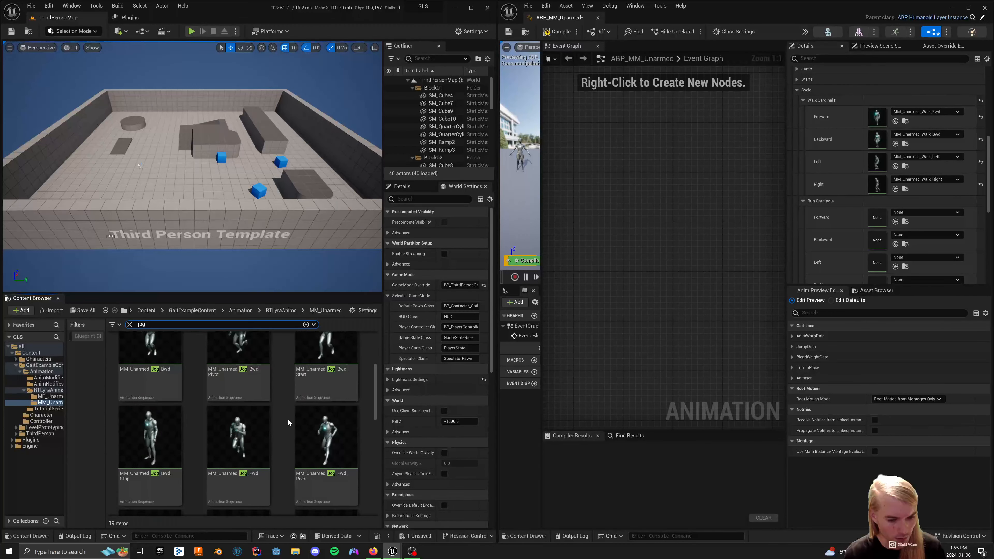
{"action": "scroll", "coordinate": [270, 419], "scroll_direction": "down", "scroll_amount": 1}
{"action": "left_click_drag", "start_coordinate": [243, 426], "coordinate": [899, 217]}
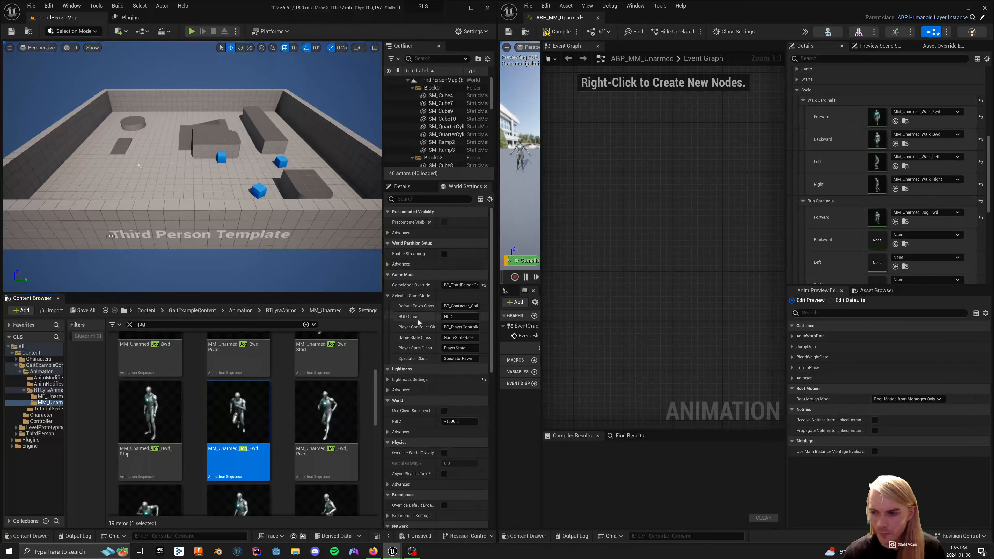
Step: Set Run Cardinals Backward, Left and Right to MM_Unarmed_Jog_Bwd, MM_Unarmed_Jog_Left and MM_Unarmed_Jog_Right
{"action": "scroll", "coordinate": [177, 414], "scroll_direction": "down", "scroll_amount": 1}
{"action": "scroll", "coordinate": [176, 413], "scroll_direction": "down", "scroll_amount": 2}
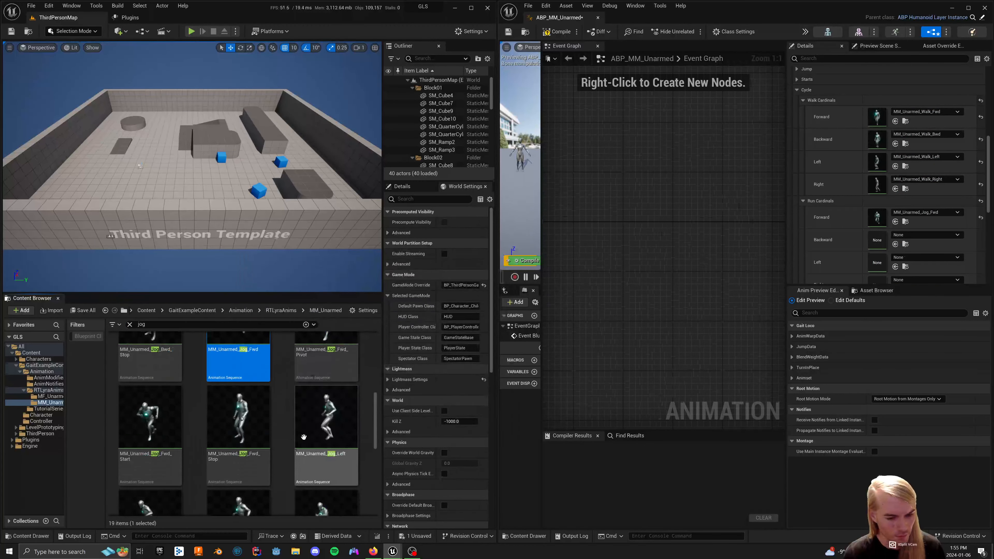
{"action": "scroll", "coordinate": [251, 424], "scroll_direction": "up", "scroll_amount": 3}
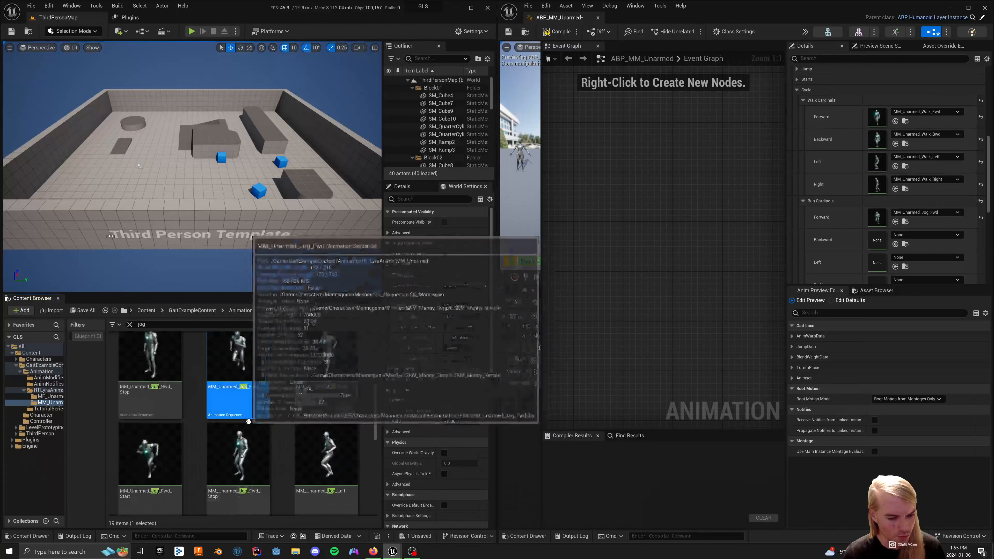
{"action": "left_click_drag", "start_coordinate": [147, 386], "coordinate": [880, 238]}
{"action": "scroll", "coordinate": [244, 424], "scroll_direction": "down", "scroll_amount": 4}
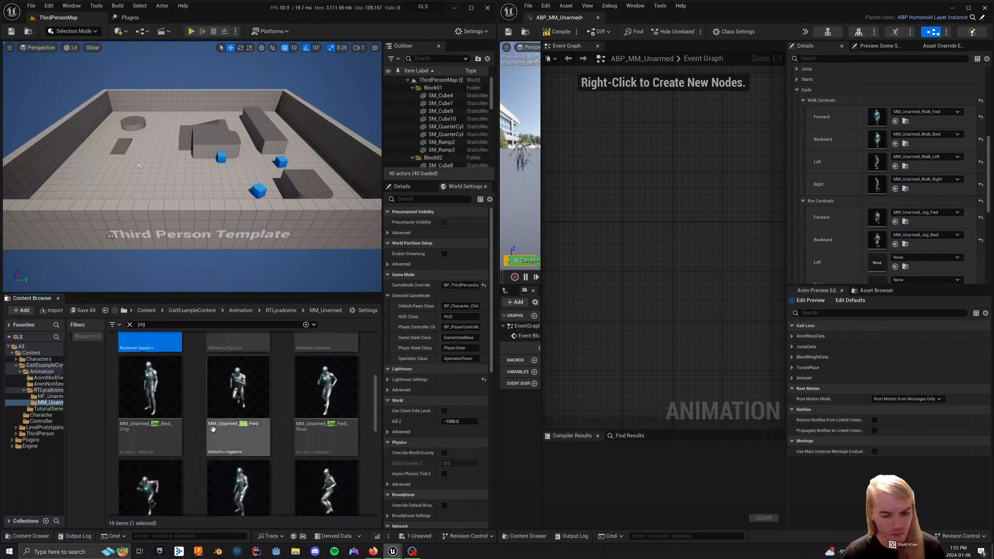
{"action": "left_click_drag", "start_coordinate": [326, 364], "coordinate": [879, 258]}
{"action": "scroll", "coordinate": [235, 449], "scroll_direction": "down", "scroll_amount": 3}
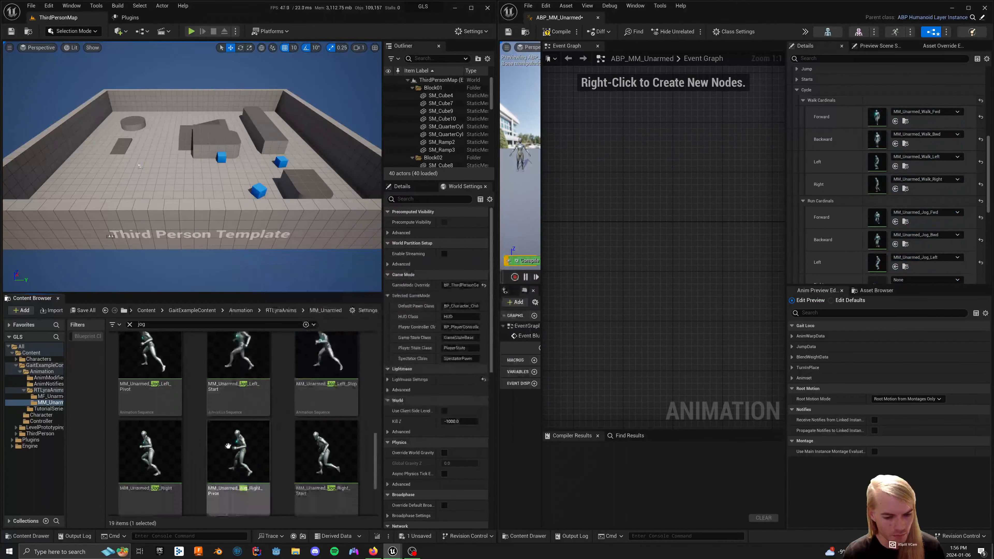
{"action": "left_click_drag", "start_coordinate": [150, 455], "coordinate": [907, 279]}
Step: Compile and save the ABP_MM_Unarmed animation blueprint with its assigned animations
{"action": "scroll", "coordinate": [907, 274], "scroll_direction": "down", "scroll_amount": 2}
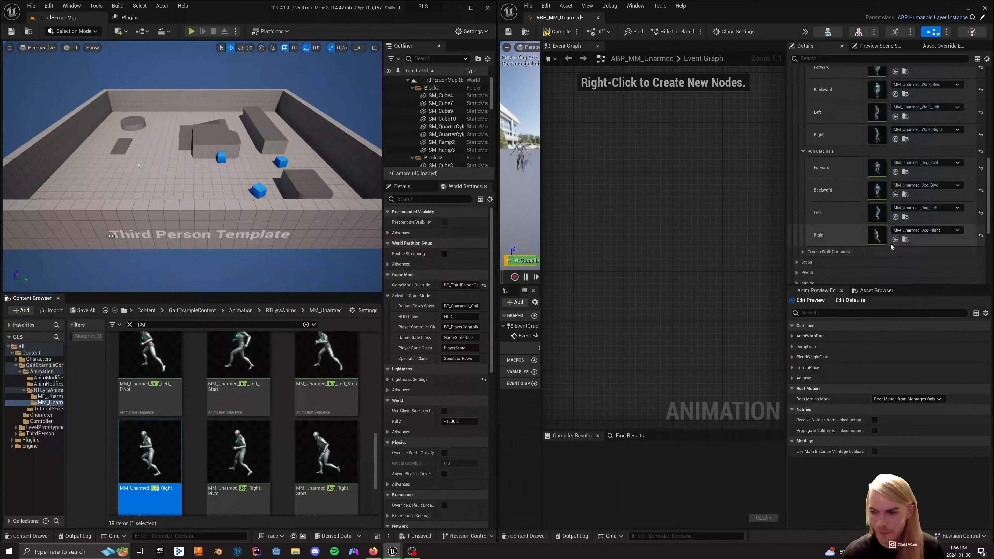
{"action": "left_click", "coordinate": [556, 32]}
{"action": "left_click", "coordinate": [509, 32]}
Step: Review the assigned walk and run animations, collapsing both cardinal groups, and close ABP_MM_Unarmed
{"action": "scroll", "coordinate": [877, 227], "scroll_direction": "up", "scroll_amount": 8}
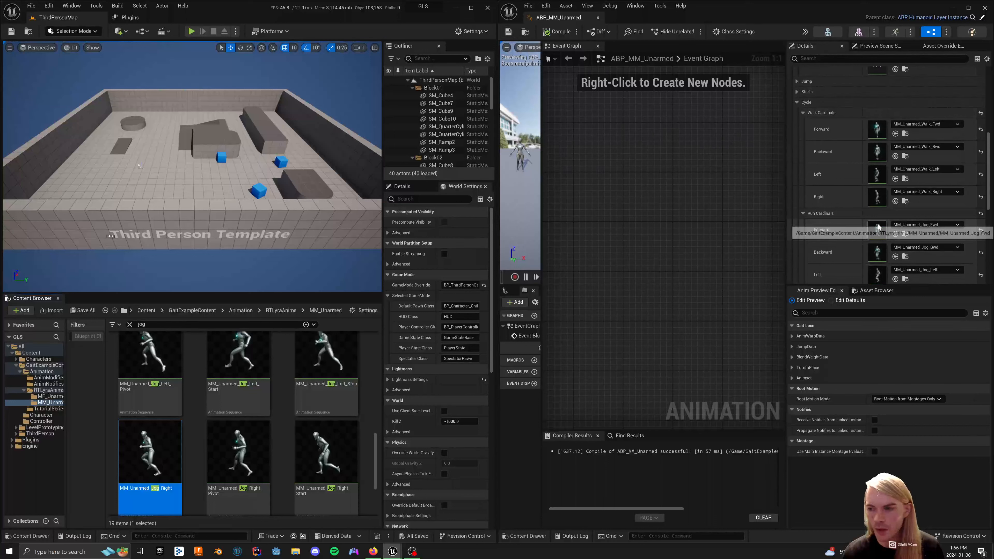
{"action": "scroll", "coordinate": [899, 219], "scroll_direction": "down", "scroll_amount": 8}
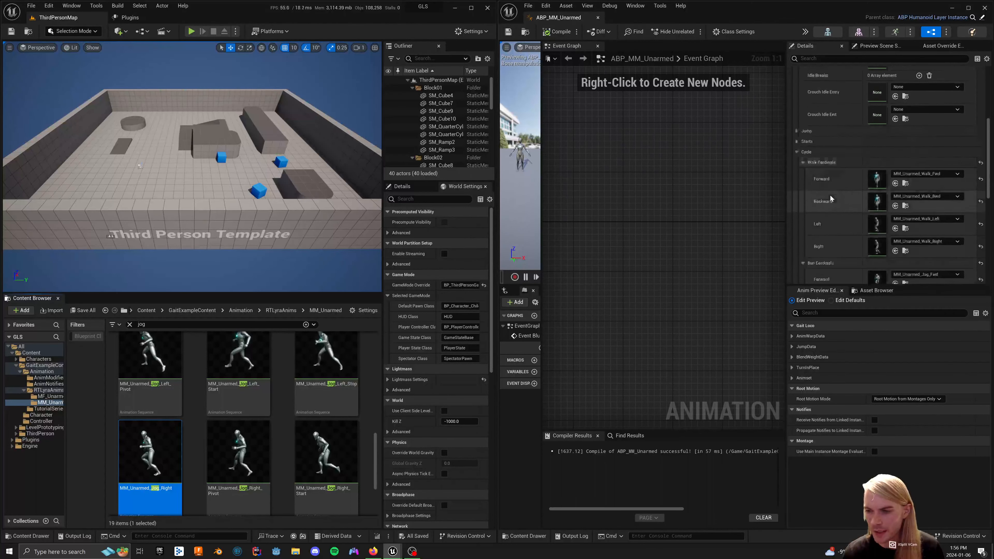
{"action": "scroll", "coordinate": [855, 213], "scroll_direction": "down", "scroll_amount": 4}
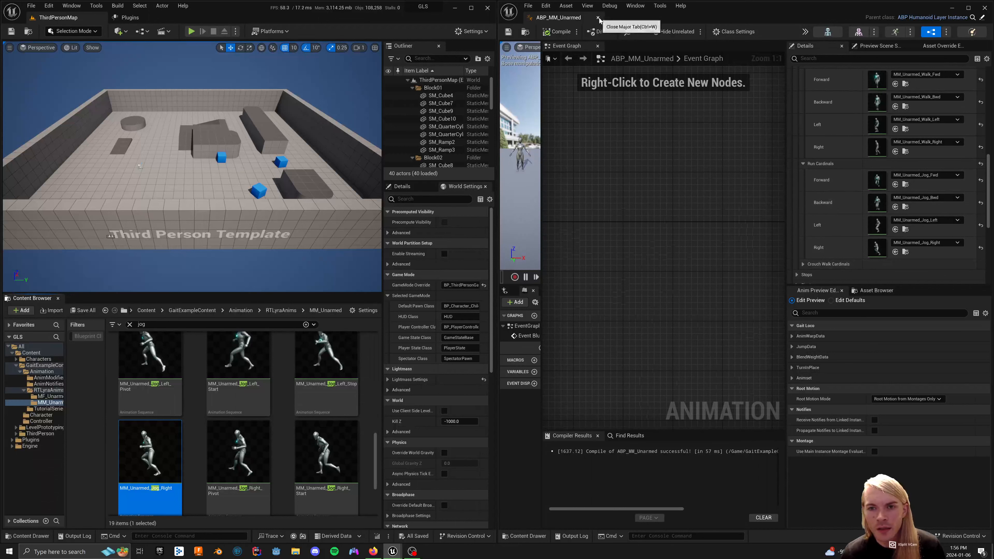
{"action": "scroll", "coordinate": [837, 178], "scroll_direction": "up", "scroll_amount": 1}
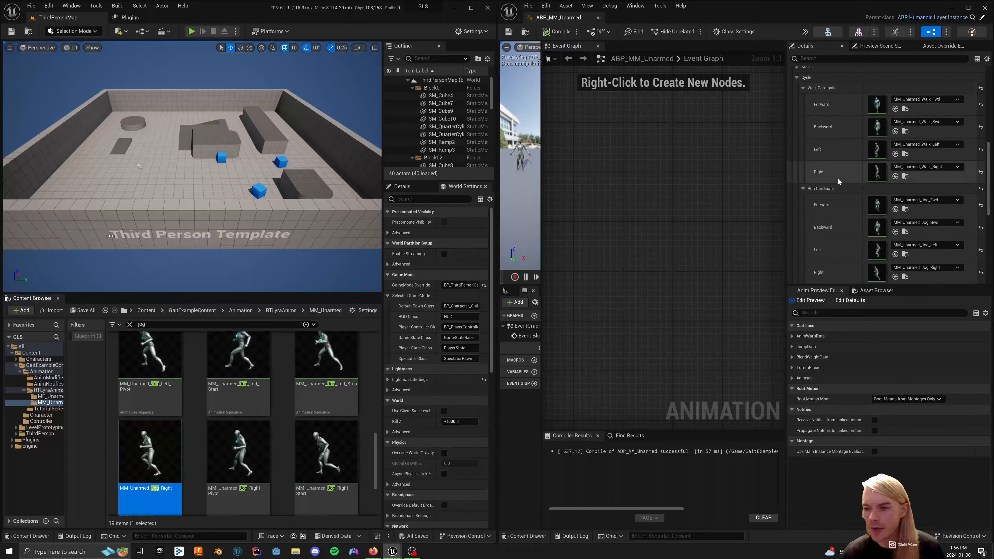
{"action": "left_click", "coordinate": [802, 87]}
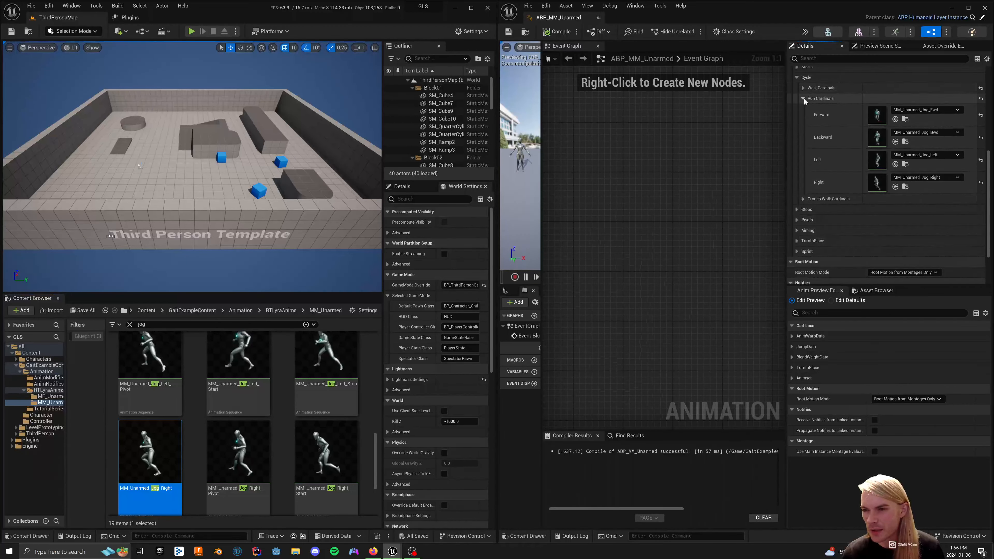
{"action": "left_click", "coordinate": [804, 99]}
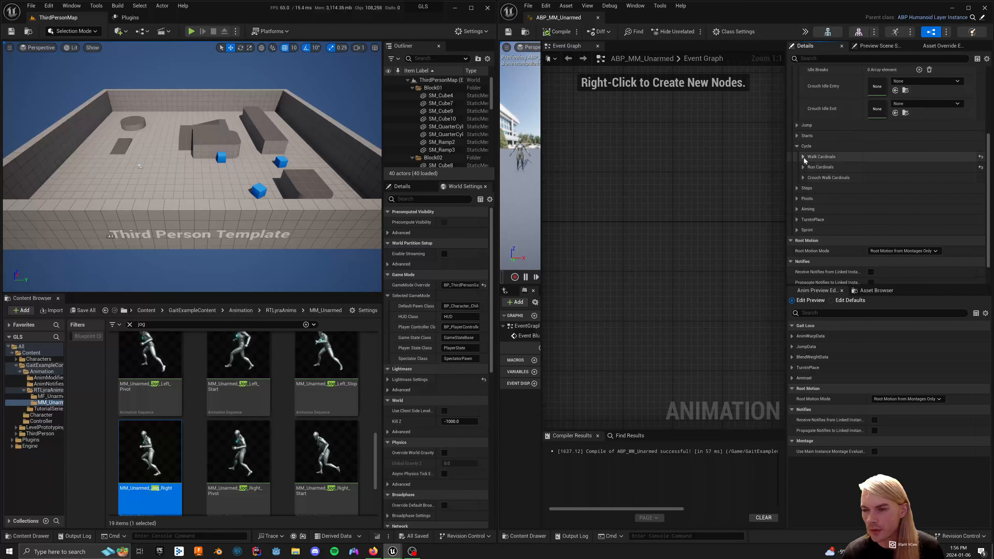
{"action": "left_click", "coordinate": [597, 19]}
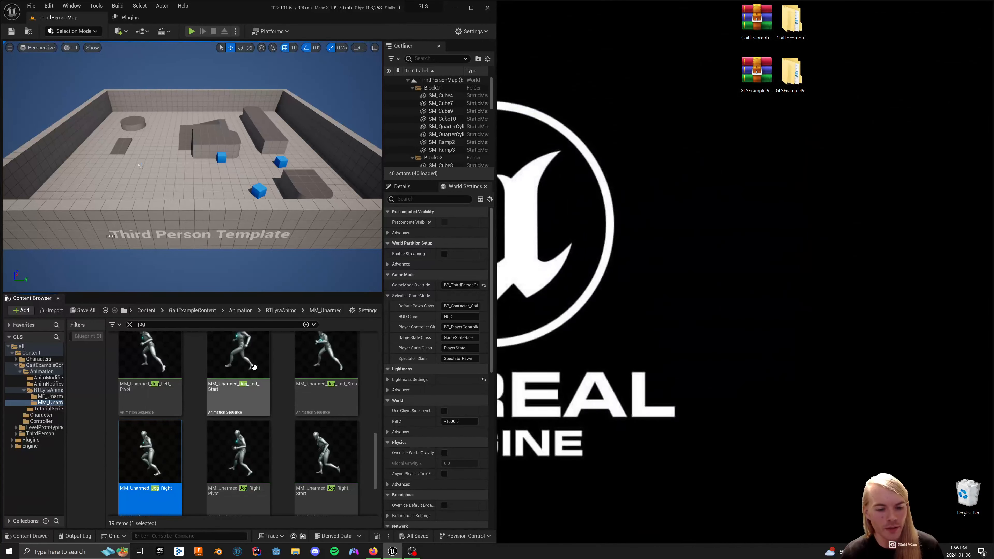
Step: Clear the asset search, open ABP_HumanoidBaseInstance from the TutorialSeries folder and examine the Run Speed in its VelocityData
{"action": "left_click", "coordinate": [129, 324]}
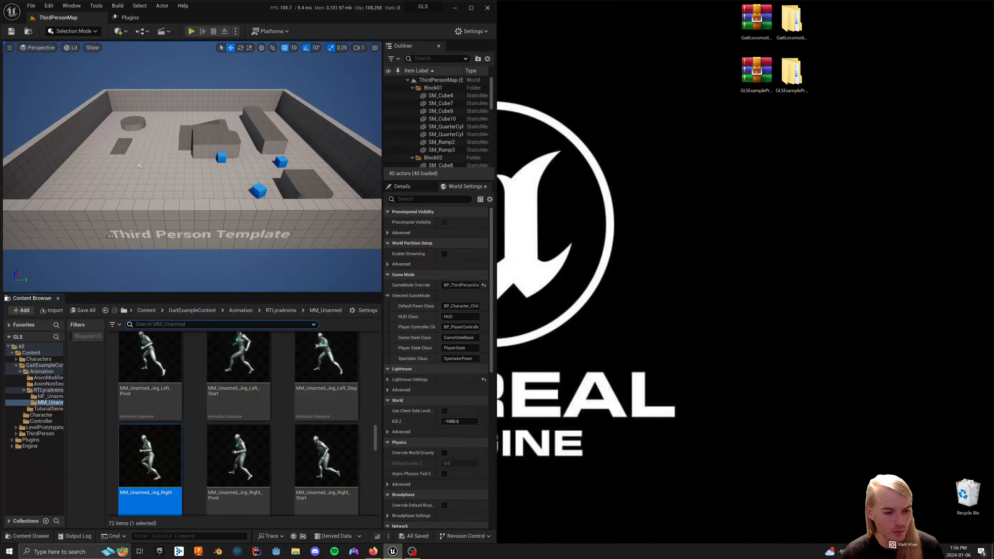
{"action": "left_click", "coordinate": [192, 310]}
{"action": "scroll", "coordinate": [177, 381], "scroll_direction": "up", "scroll_amount": 1}
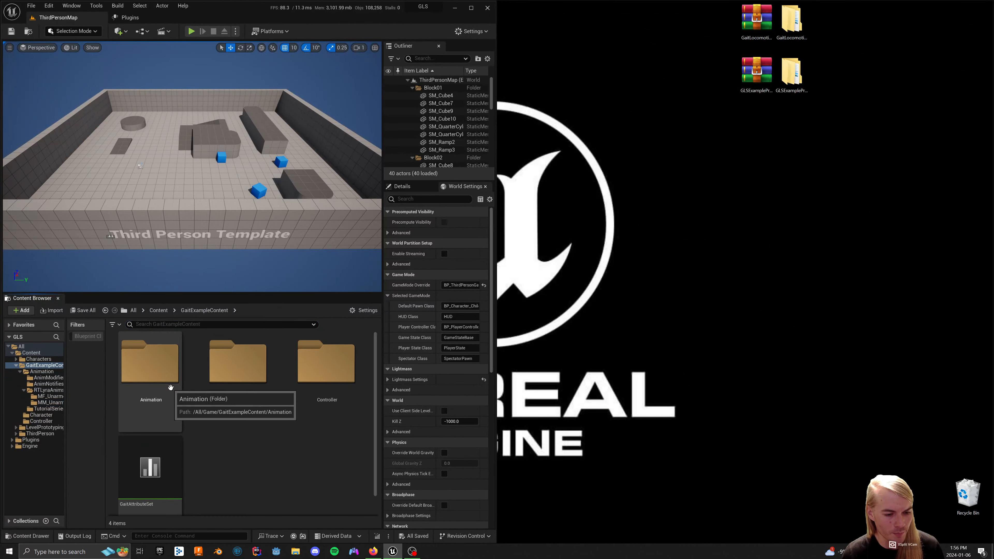
{"action": "double_click", "coordinate": [164, 383]}
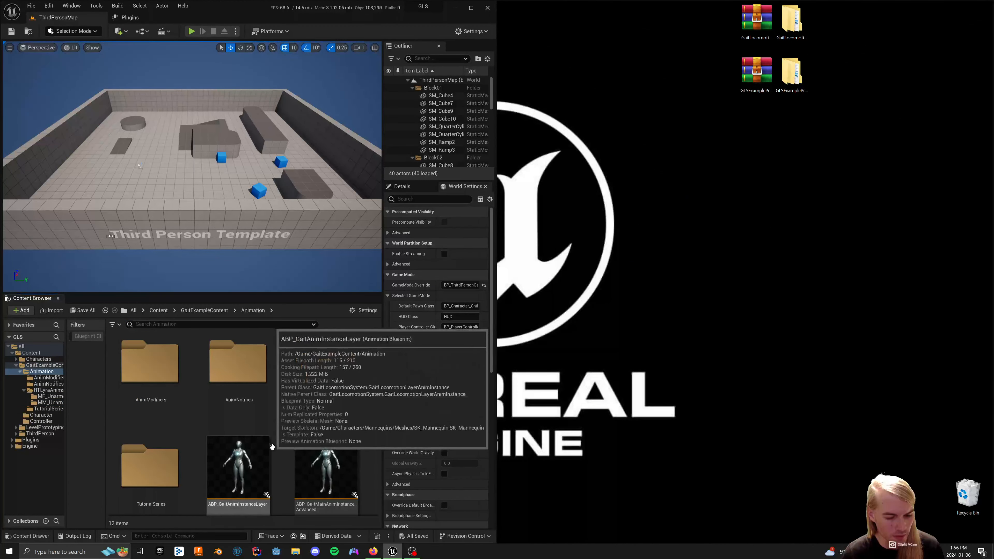
{"action": "scroll", "coordinate": [314, 454], "scroll_direction": "down", "scroll_amount": 2}
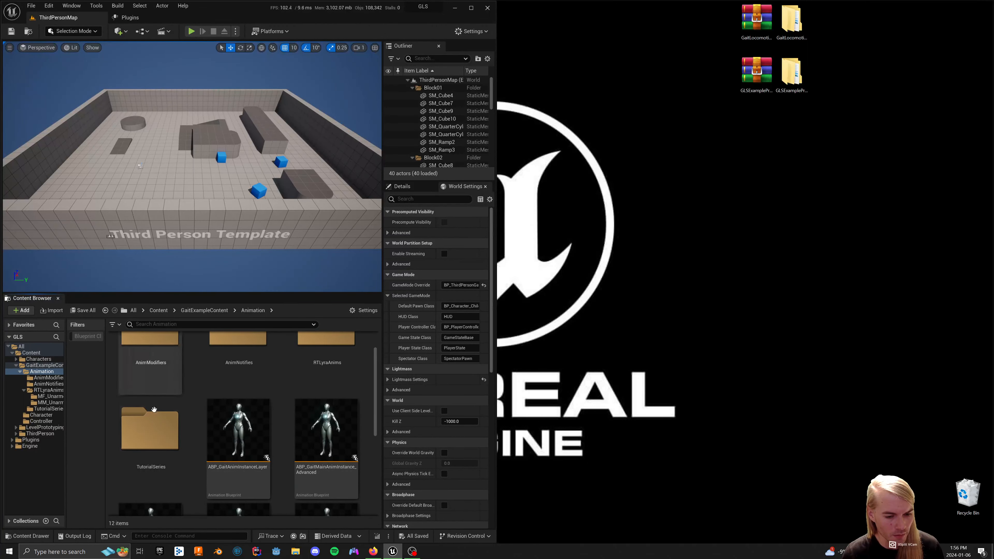
{"action": "double_click", "coordinate": [150, 435]}
{"action": "left_click", "coordinate": [148, 361]}
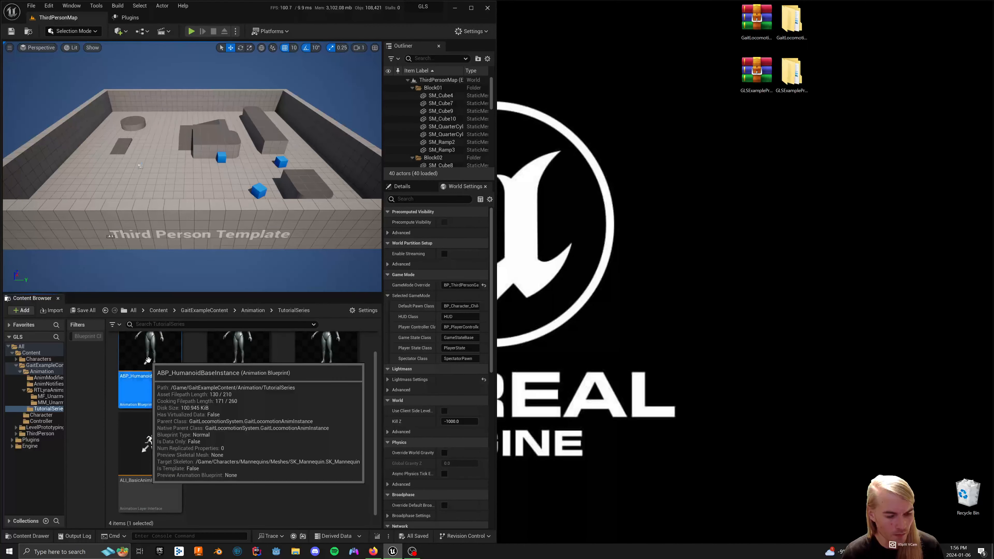
{"action": "double_click", "coordinate": [148, 359]}
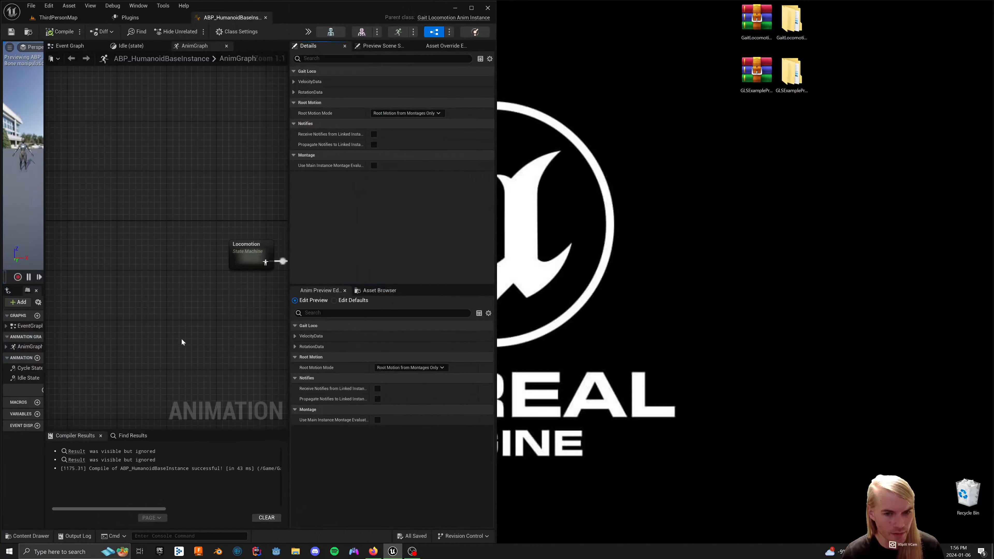
{"action": "left_click", "coordinate": [294, 82]}
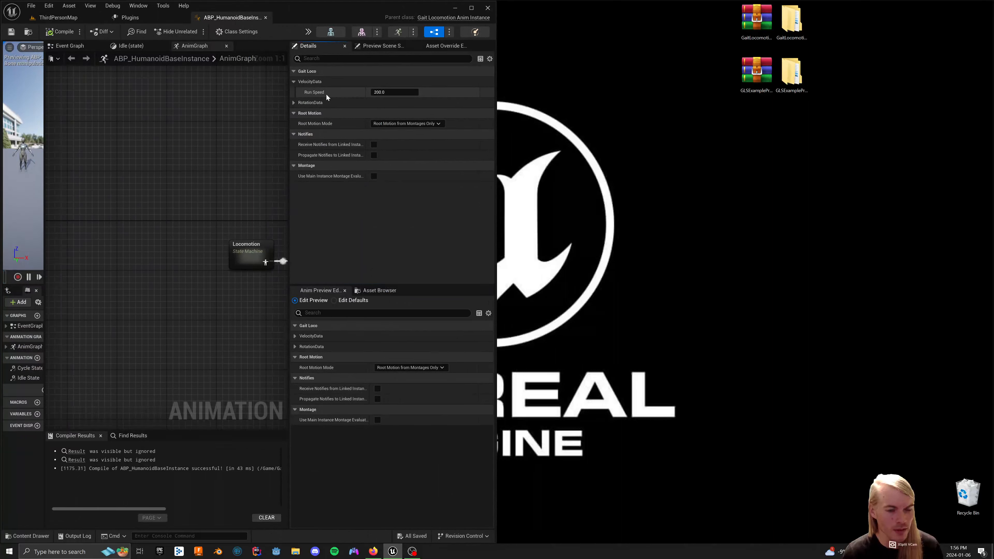
{"action": "mouse_move", "coordinate": [322, 91]}
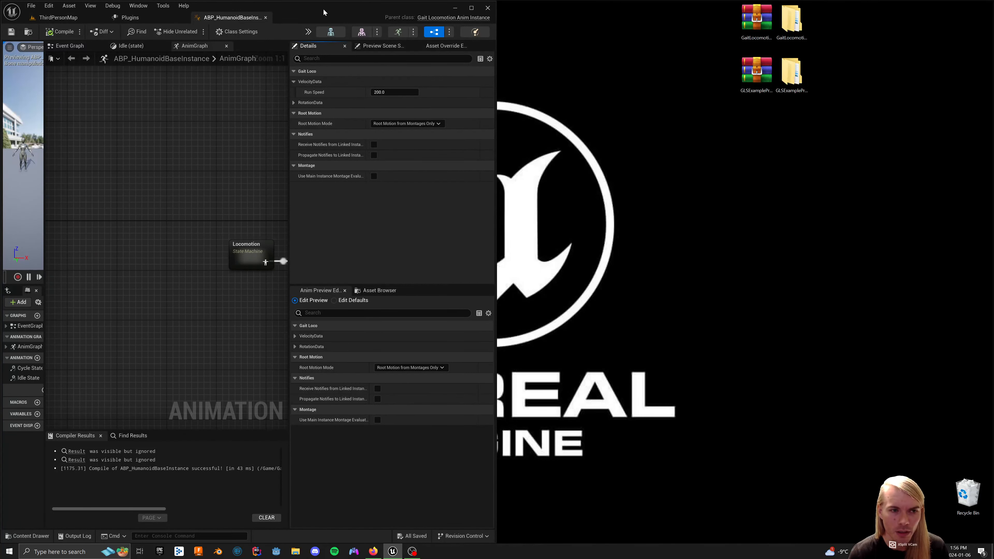
Step: Return to ThirdPersonMap, maximize the editor, locate the game mode's default pawn class and open BP_Character_Child
{"action": "left_click", "coordinate": [58, 17]}
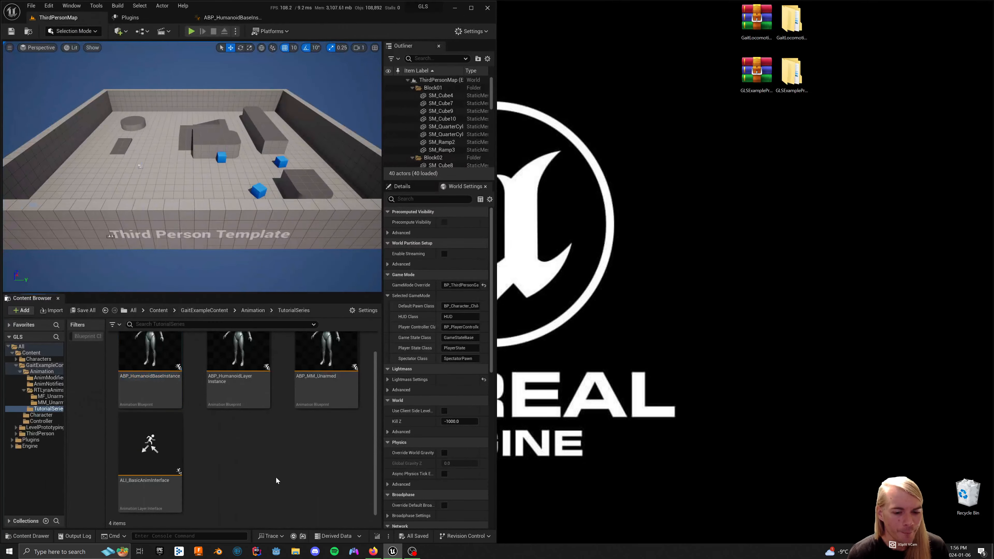
{"action": "key", "text": "super+Up"}
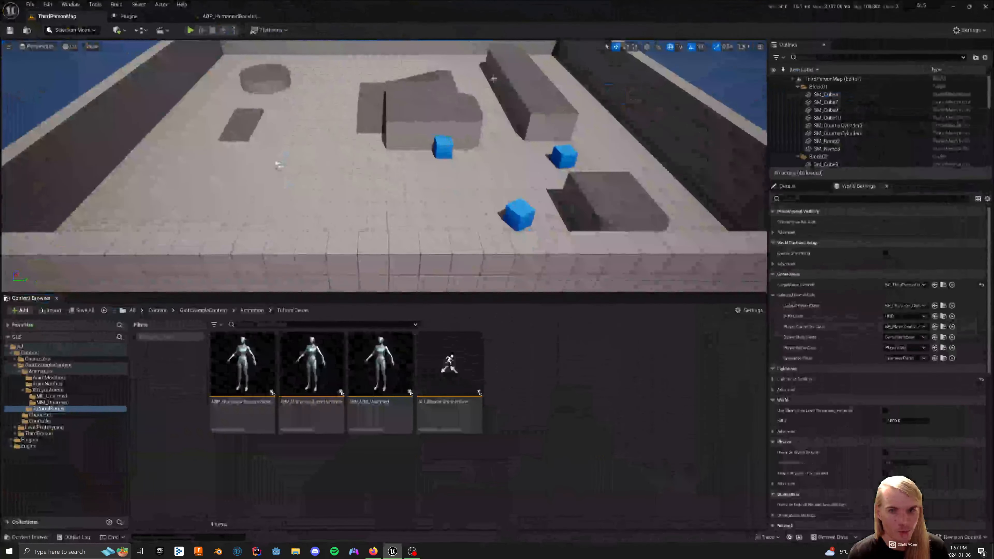
{"action": "left_click", "coordinate": [943, 307]}
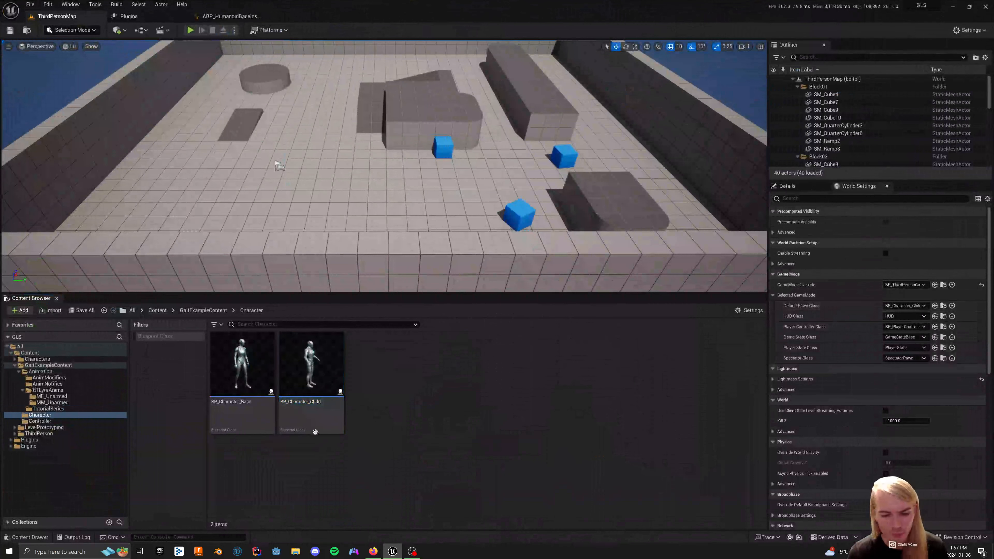
{"action": "double_click", "coordinate": [310, 390]}
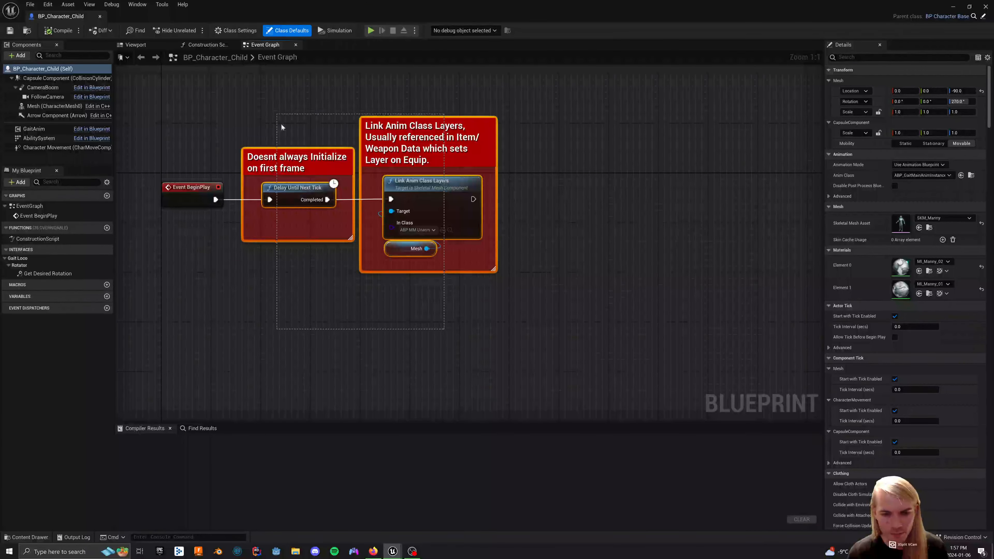
Step: Set the anim class of the character's Mesh component to ABP_HumanoidBaseInstance
{"action": "left_click", "coordinate": [42, 106]}
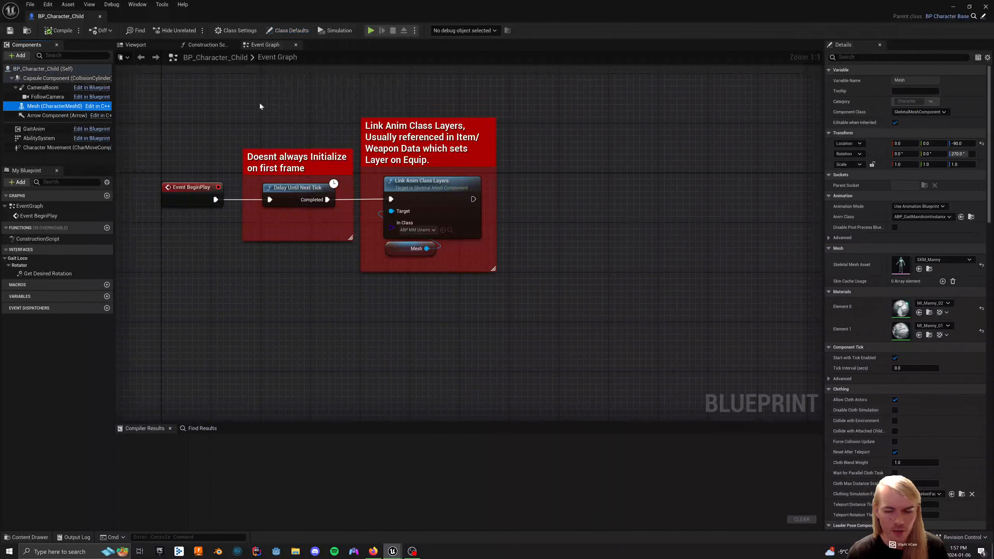
{"action": "left_click", "coordinate": [923, 217]}
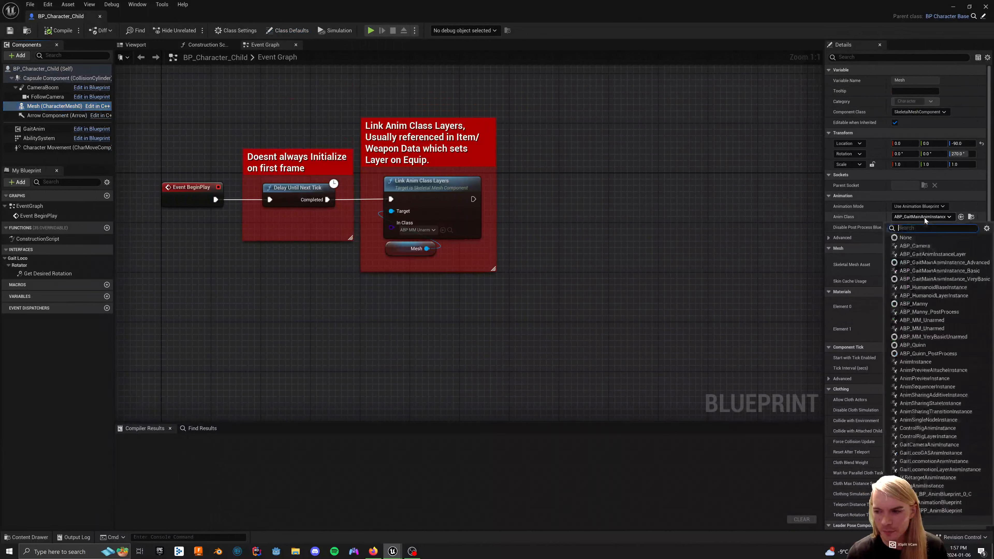
{"action": "left_click", "coordinate": [948, 288]}
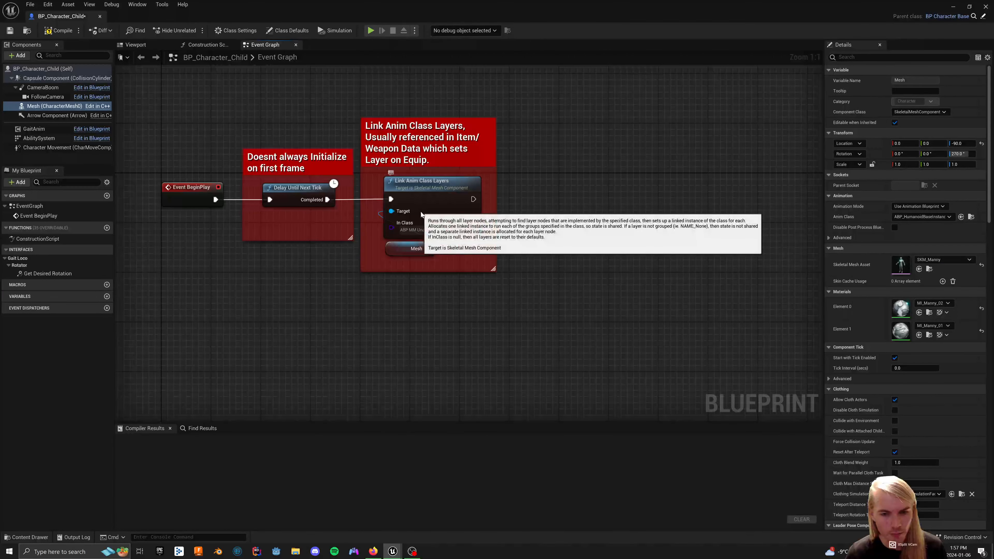
Step: Dock the BP_Character_Child editor in the main window and try to assign the TutorialSeries ABP_MM_Unarmed to the Link Anim Class Layers node
{"action": "left_click", "coordinate": [409, 220]}
{"action": "left_click", "coordinate": [421, 231]}
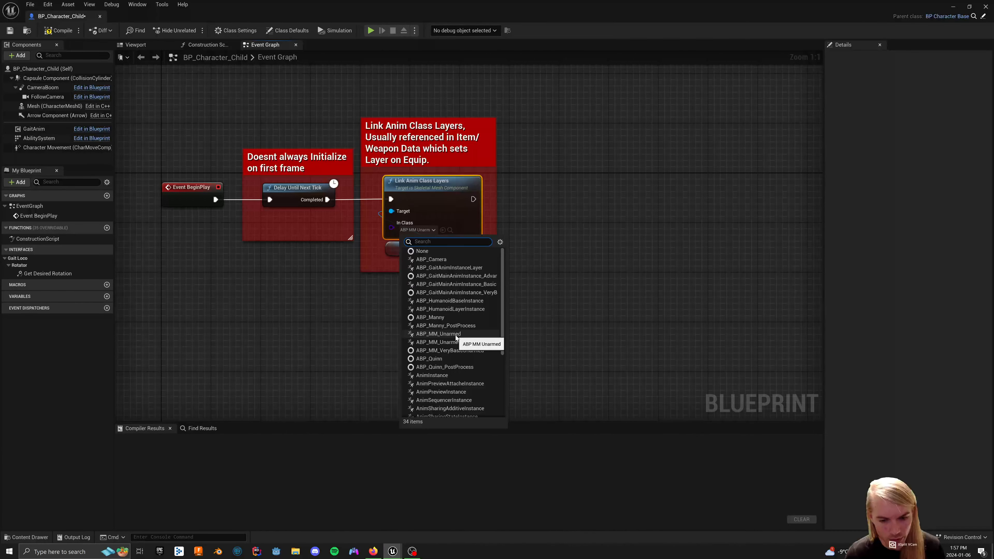
{"action": "left_click", "coordinate": [187, 234]}
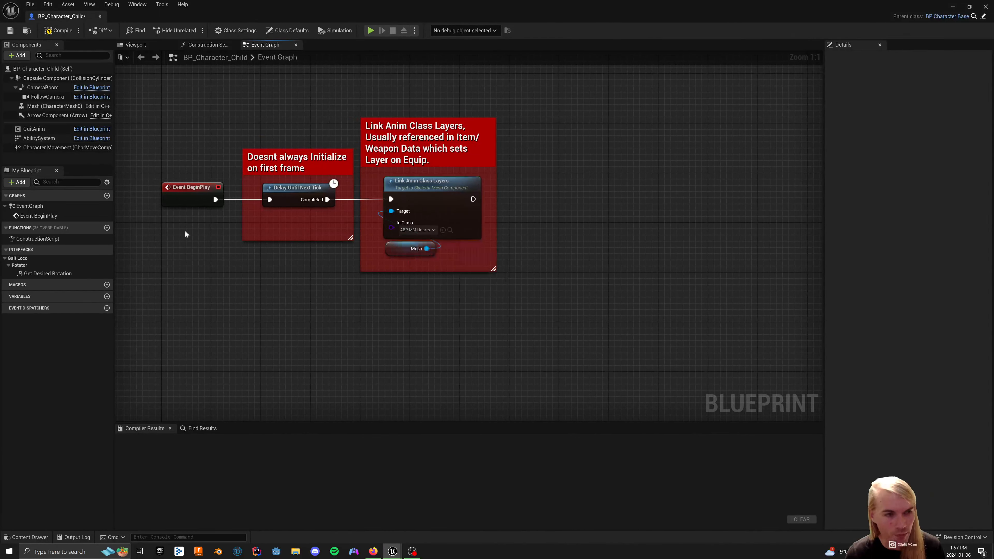
{"action": "left_click_drag", "start_coordinate": [72, 17], "coordinate": [287, 18]}
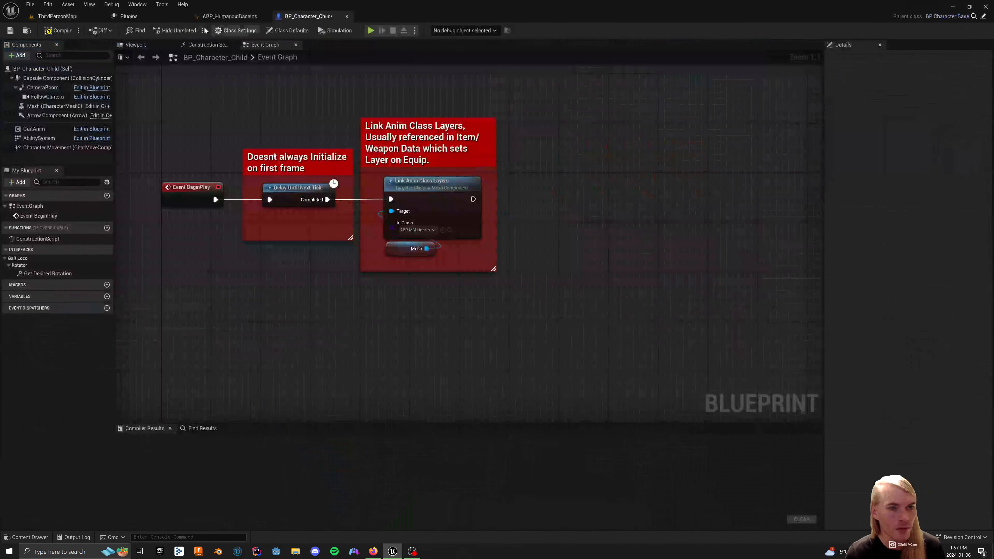
{"action": "left_click", "coordinate": [59, 16]}
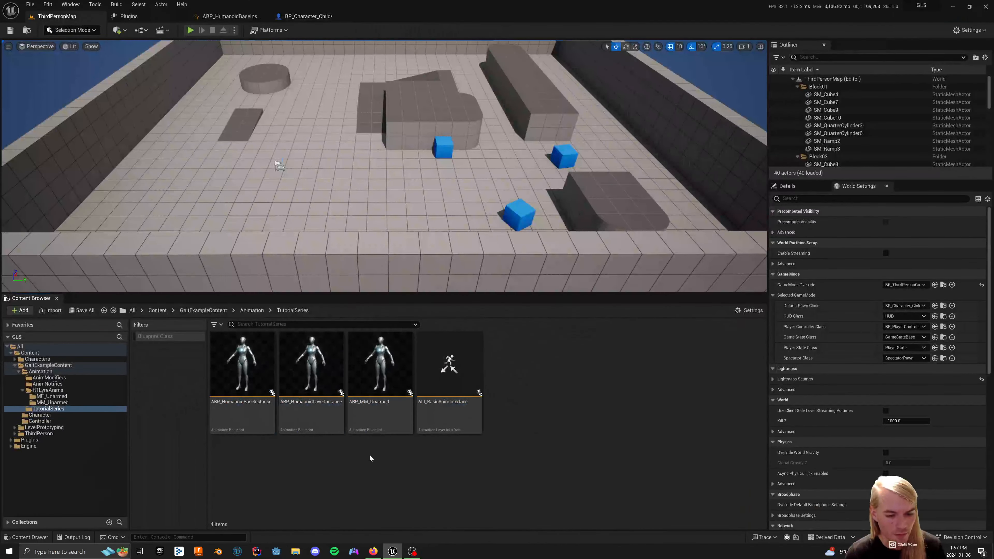
{"action": "left_click_drag", "start_coordinate": [399, 386], "coordinate": [415, 229]}
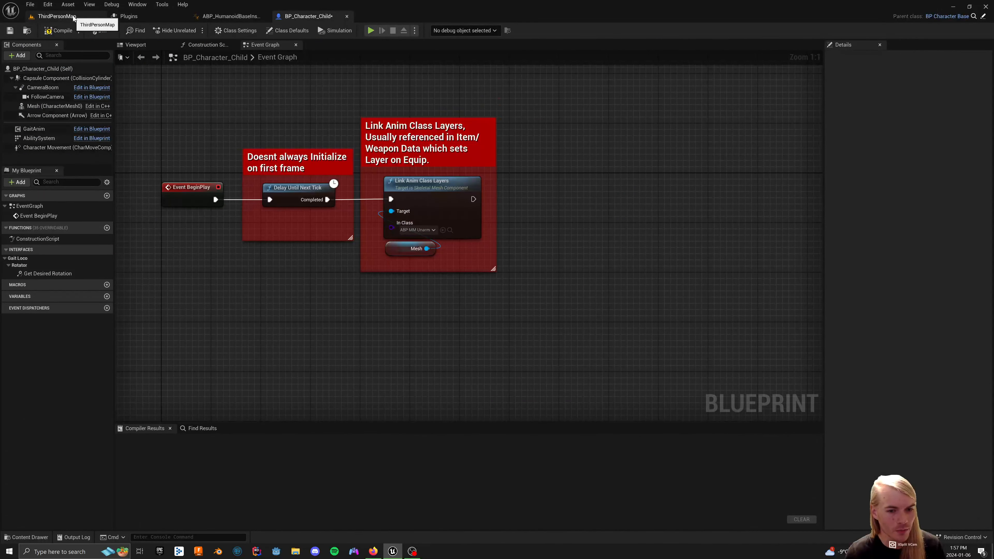
Step: Set In Class on Link Anim Class Layers to the TutorialSeries ABP_MM_Unarmed and verify the choice by locating the asset in the content browser
{"action": "left_click", "coordinate": [417, 230]}
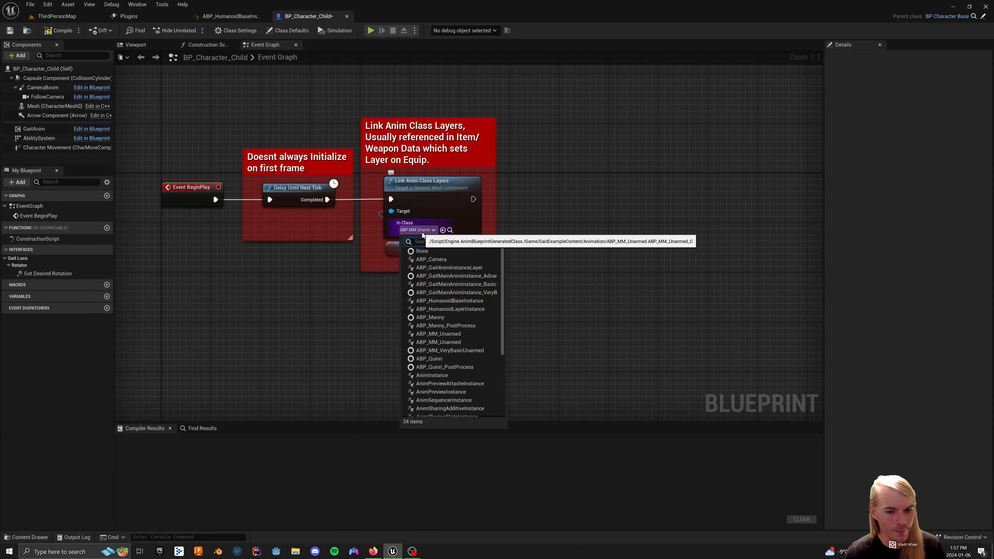
{"action": "left_click", "coordinate": [458, 342]}
{"action": "left_click", "coordinate": [456, 340]}
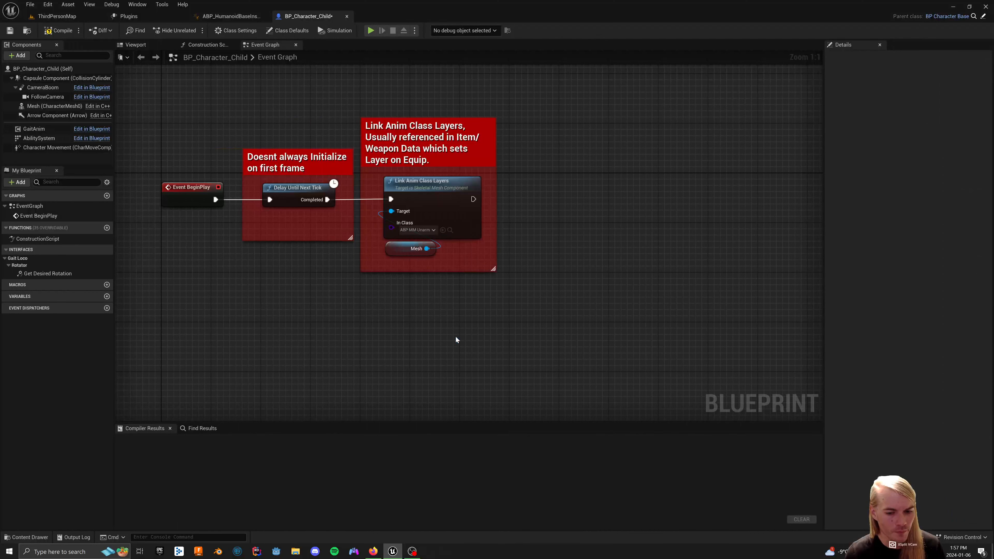
{"action": "left_click", "coordinate": [449, 229]}
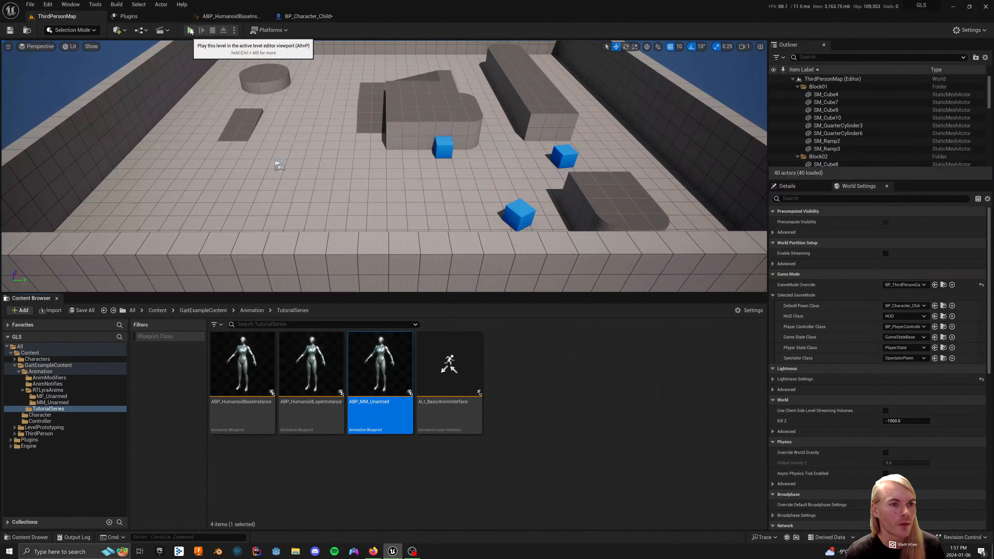
Step: Play the level in the editor, run the character in all directions to test its locomotion animations, and end the session
{"action": "left_click", "coordinate": [191, 30]}
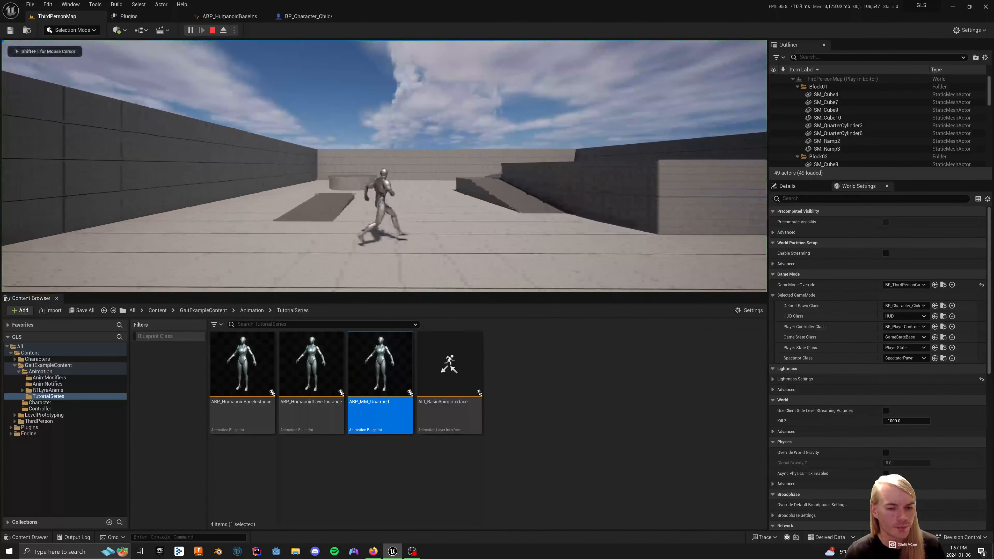
{"action": "key", "text": "d"}
{"action": "key", "text": "s"}
{"action": "key", "text": "a"}
{"action": "key", "text": "w"}
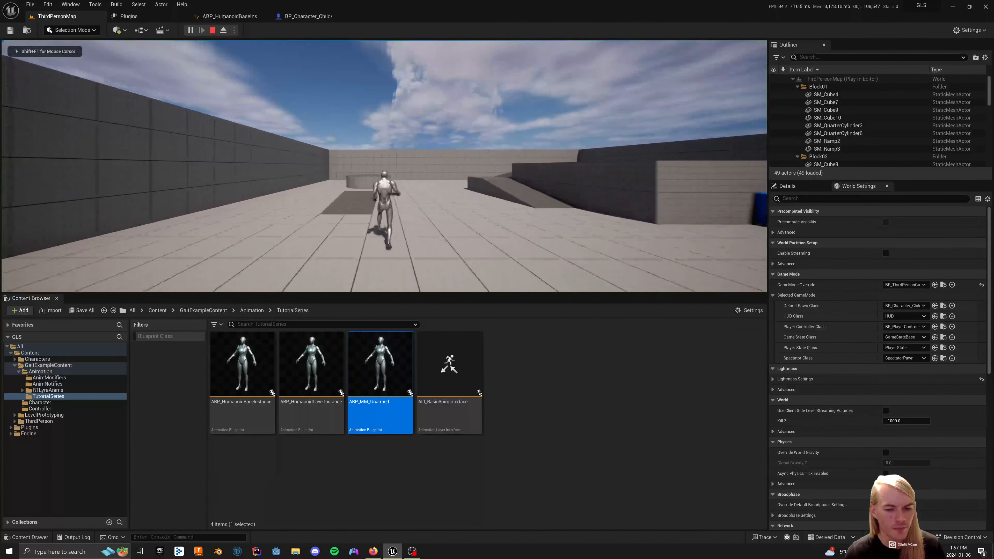
{"action": "key", "text": "d"}
{"action": "key", "text": "a"}
{"action": "key", "text": "s"}
{"action": "key", "text": "w"}
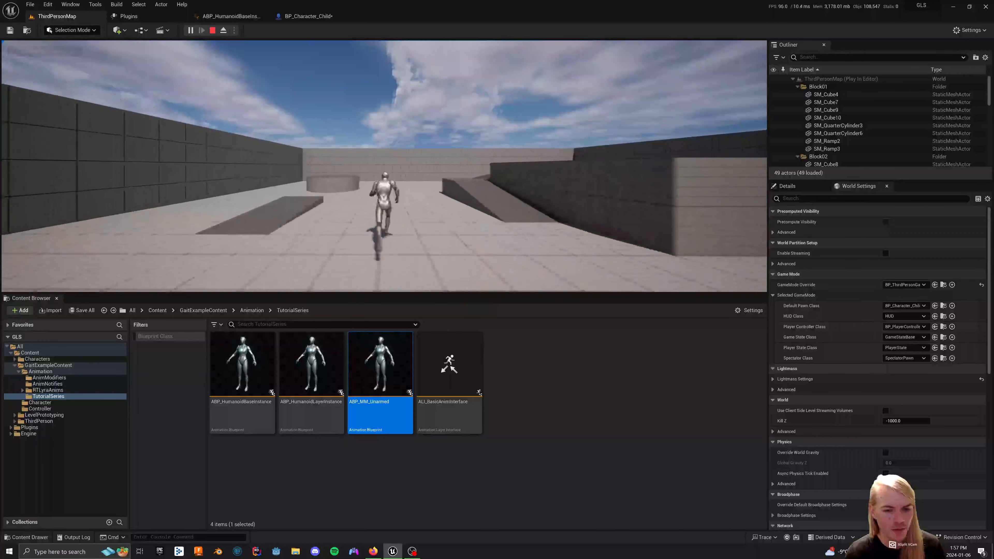
{"action": "key", "text": "d"}
{"action": "key", "text": "s"}
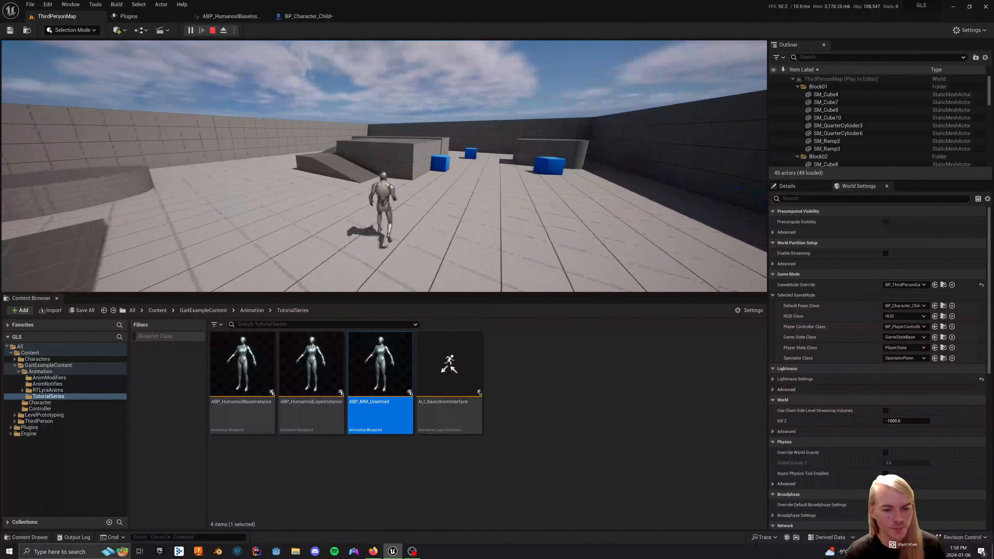
{"action": "key", "text": "w"}
{"action": "key", "text": "Escape"}
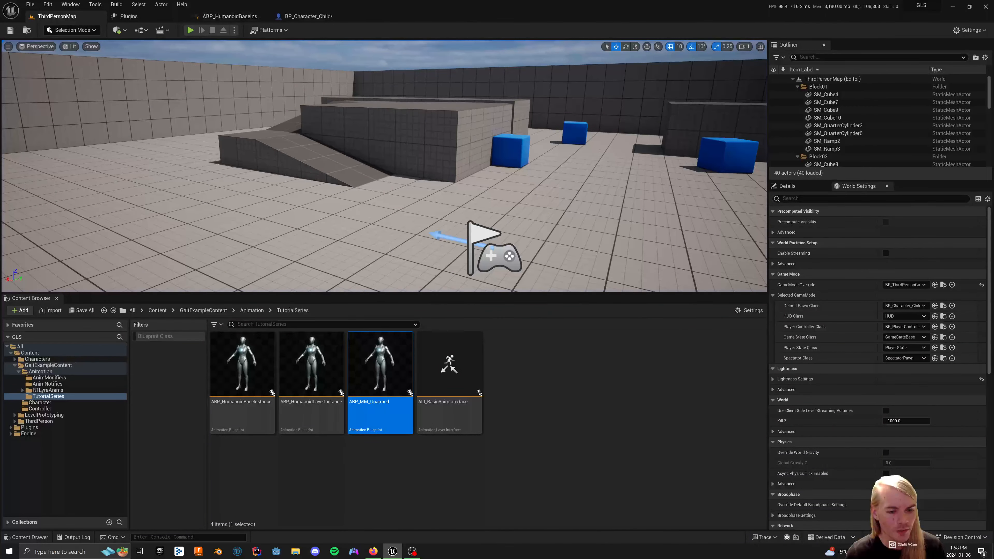
Step: Open ABP_GaitMainAnimInstance_Basic from the Animation folder, examine its LocomotionSM and Skeletal Controls layer, and close it
{"action": "left_click", "coordinate": [361, 459]}
{"action": "key", "text": "alt+Left"}
{"action": "left_click", "coordinate": [635, 459]}
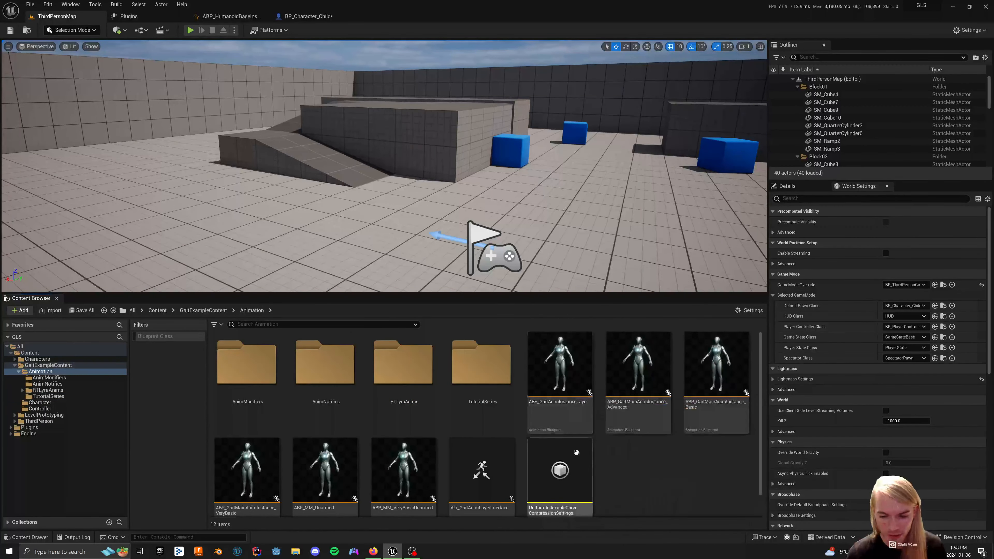
{"action": "left_click", "coordinate": [709, 384]}
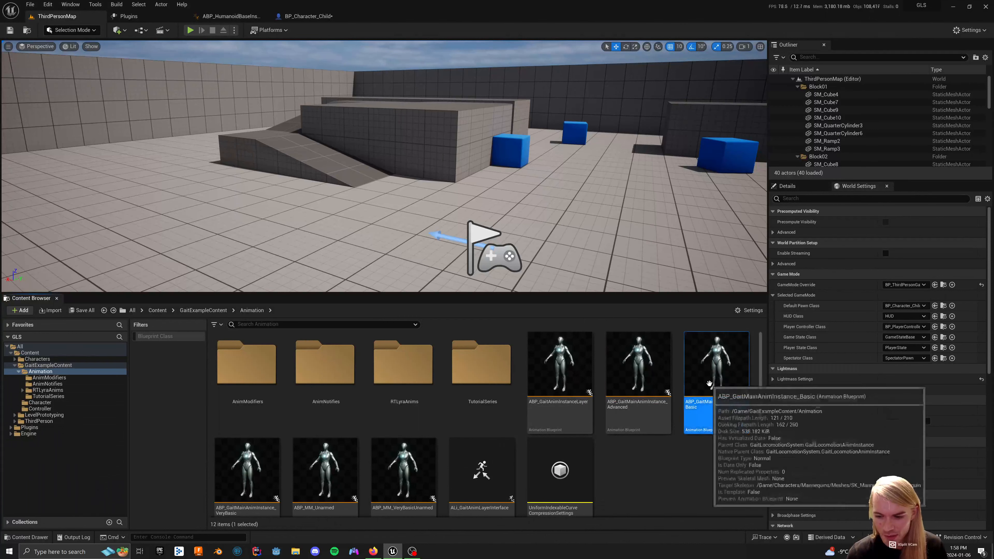
{"action": "key", "text": "Return"}
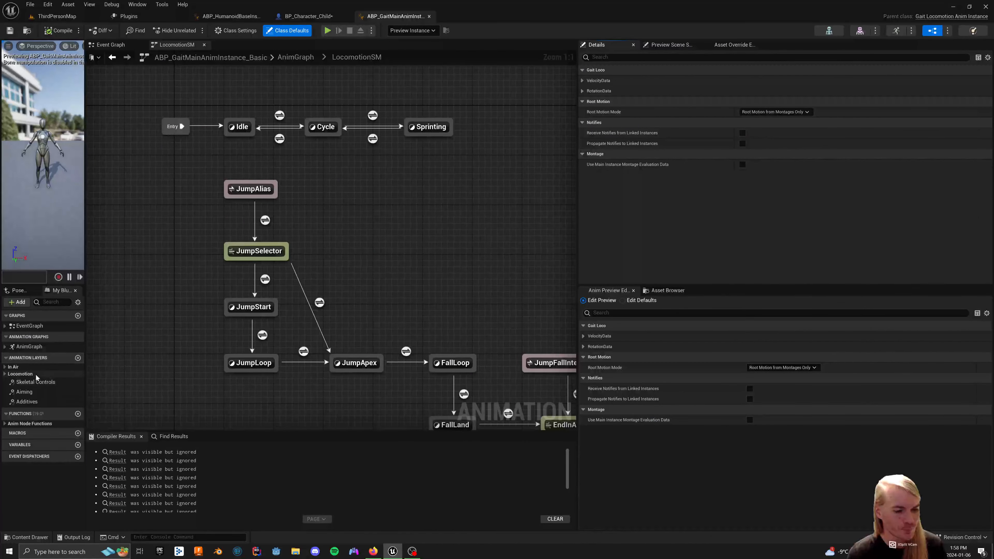
{"action": "double_click", "coordinate": [30, 382]}
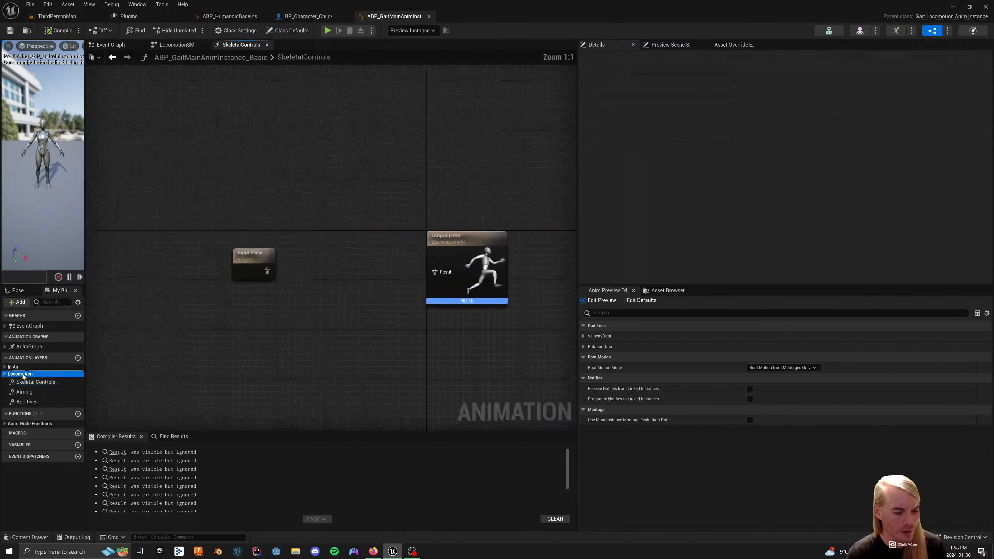
{"action": "left_click", "coordinate": [429, 16]}
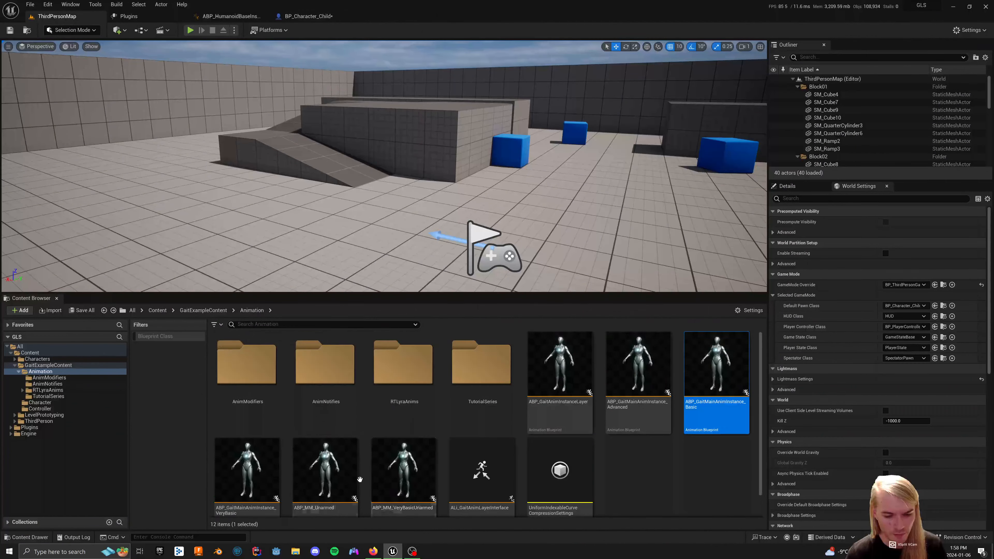
Step: Open the ABP_GaitAnimInstanceLayer animation blueprint from the Animation folder
{"action": "scroll", "coordinate": [362, 476], "scroll_direction": "down", "scroll_amount": 1}
{"action": "scroll", "coordinate": [546, 437], "scroll_direction": "up", "scroll_amount": 1}
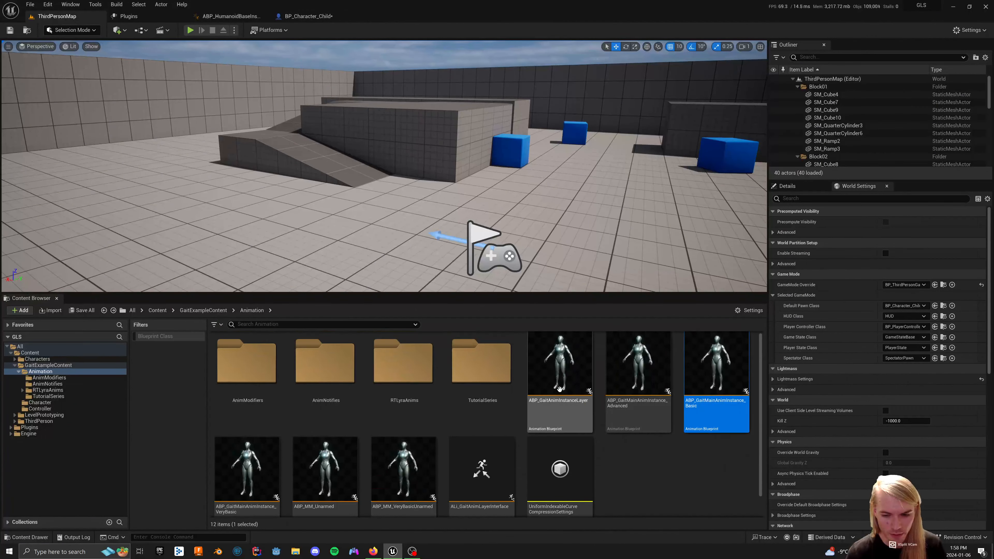
{"action": "left_click", "coordinate": [560, 389]}
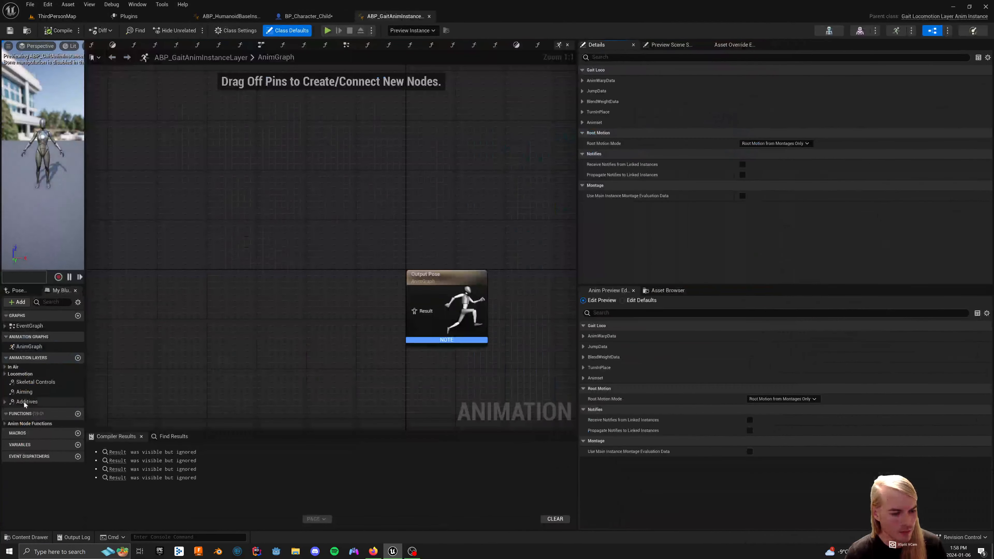
Step: Open the Cycle State layer, inspect its Orientation Warping settings, and copy the node chain from Local To Component to Component To Local
{"action": "left_click", "coordinate": [18, 374]}
{"action": "double_click", "coordinate": [33, 411]}
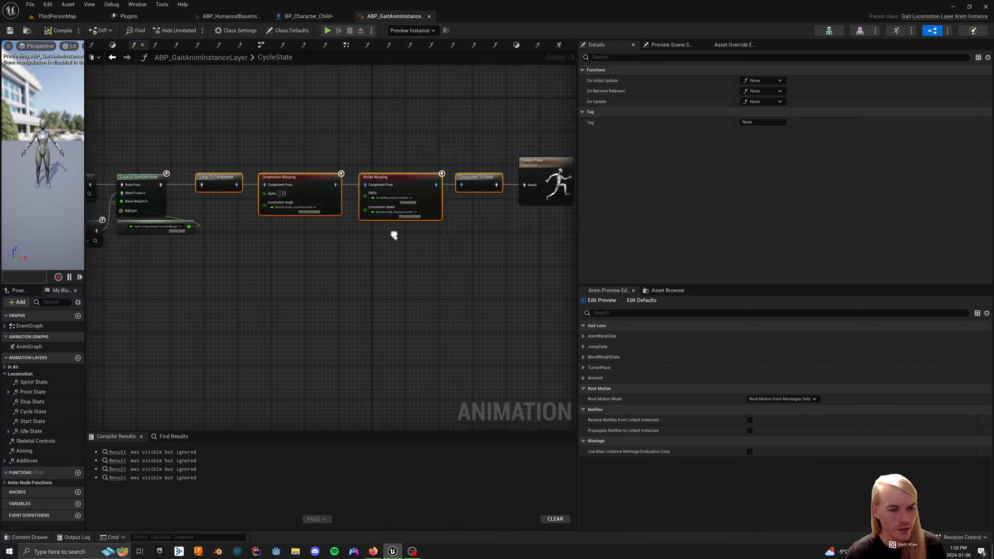
{"action": "scroll", "coordinate": [291, 199], "scroll_direction": "up", "scroll_amount": 3}
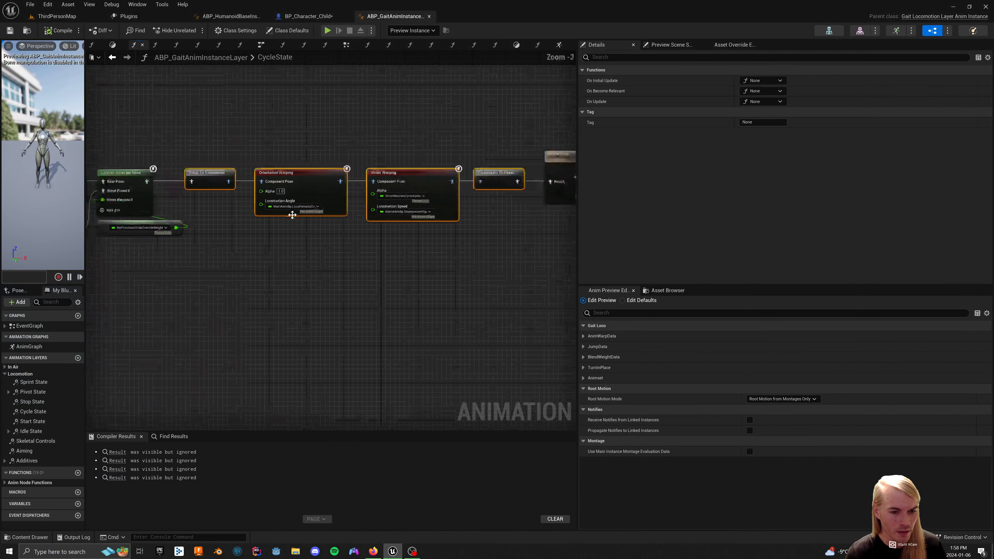
{"action": "left_click", "coordinate": [284, 205]}
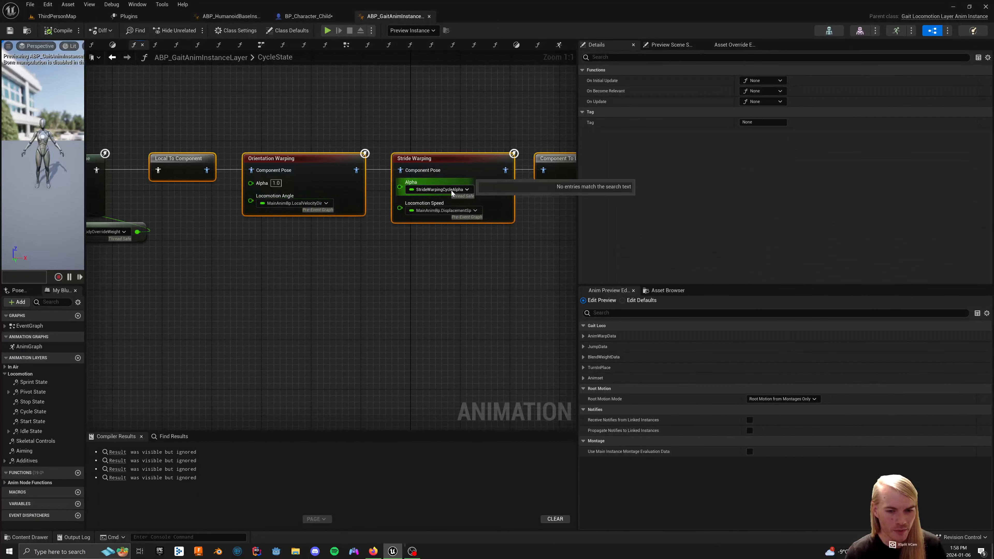
{"action": "left_click", "coordinate": [407, 229]}
{"action": "left_click", "coordinate": [336, 173]}
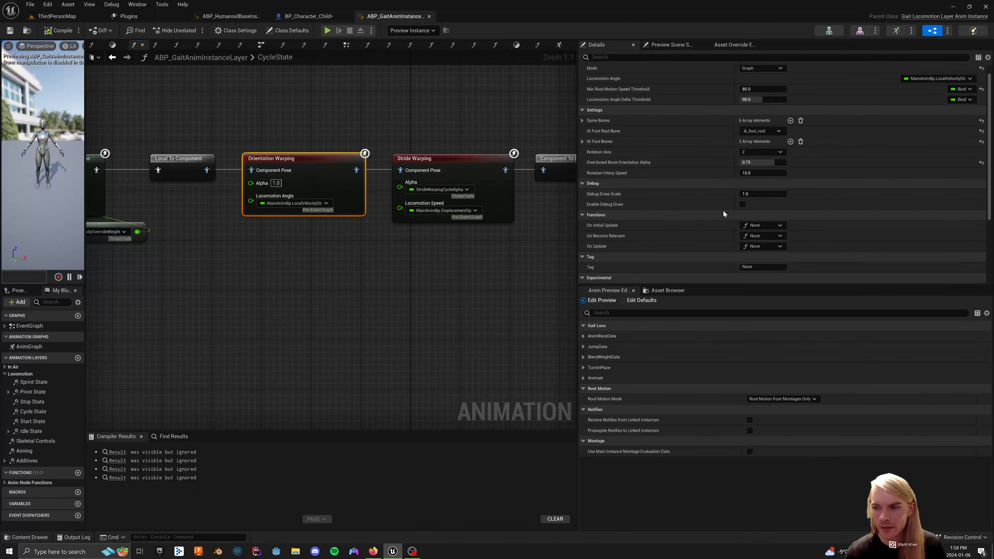
{"action": "scroll", "coordinate": [688, 145], "scroll_direction": "down", "scroll_amount": 5}
{"action": "scroll", "coordinate": [688, 155], "scroll_direction": "up", "scroll_amount": 5}
Step: Open the ABP_HumanoidLayerInstance animation blueprint from the TutorialSeries folder
{"action": "left_click", "coordinate": [231, 16]}
{"action": "left_click", "coordinate": [295, 256]}
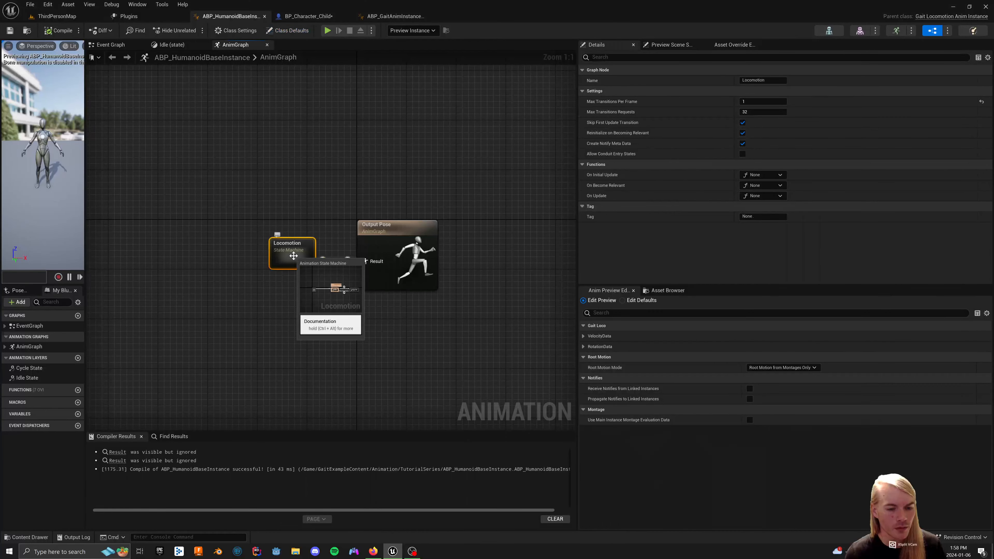
{"action": "left_click", "coordinate": [207, 174]}
{"action": "left_click", "coordinate": [57, 16]}
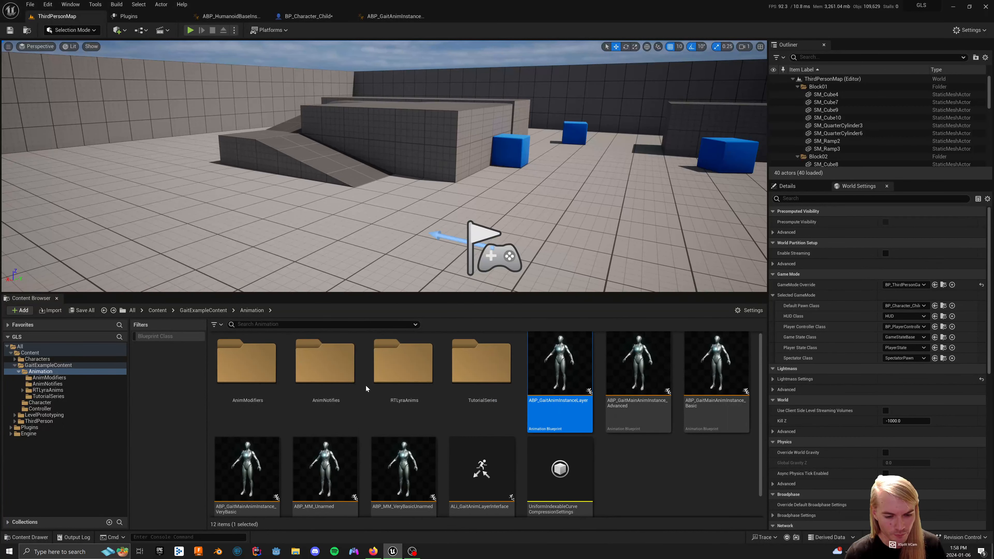
{"action": "double_click", "coordinate": [482, 366]}
{"action": "left_click", "coordinate": [306, 378]}
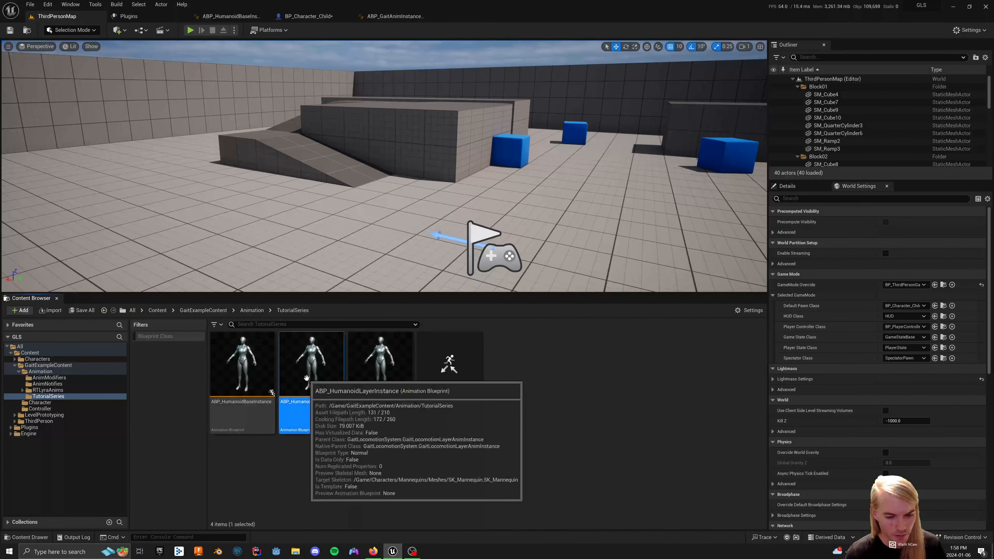
{"action": "double_click", "coordinate": [306, 377]}
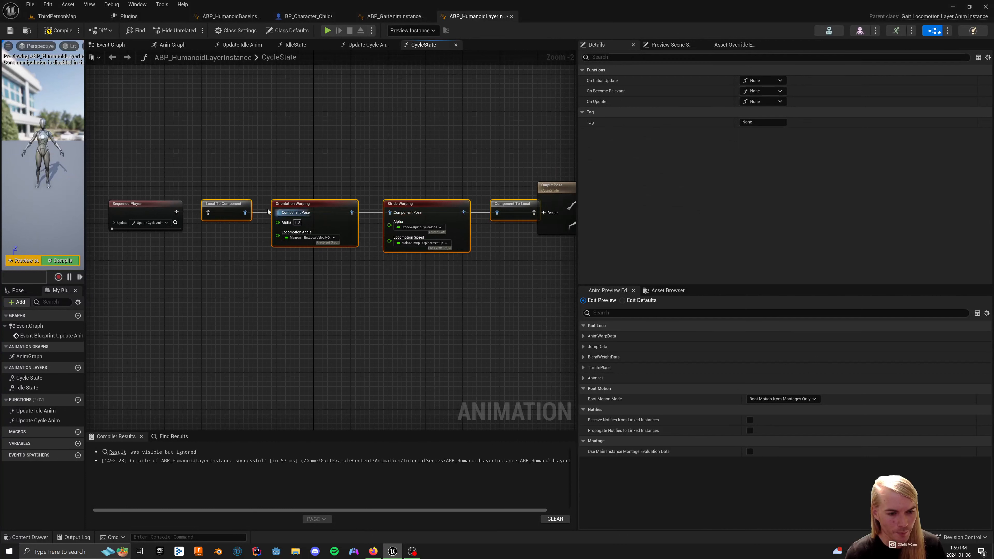
Step: Wire the pasted Orientation and Stride Warping chain between the Sequence Player and Output Pose in CycleState, then compile
{"action": "left_click_drag", "start_coordinate": [176, 212], "coordinate": [209, 216]}
{"action": "right_click_drag", "start_coordinate": [499, 265], "coordinate": [429, 264]}
{"action": "left_click_drag", "start_coordinate": [503, 211], "coordinate": [525, 212]}
{"action": "left_click_drag", "start_coordinate": [462, 213], "coordinate": [504, 215]}
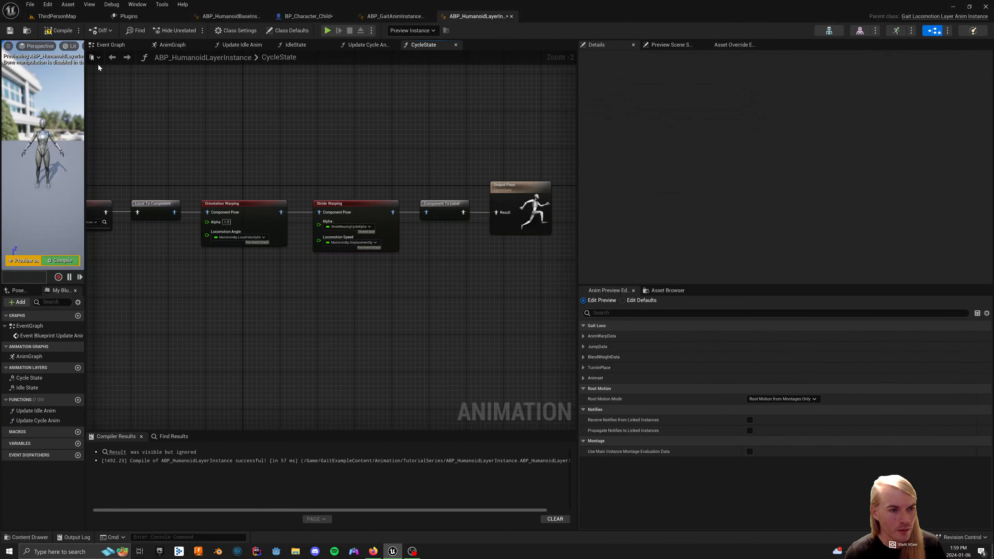
{"action": "left_click", "coordinate": [58, 30]}
Step: Open ABP_HumanoidBaseInstance and move the AnimGraph's Output Pose away from the Locomotion state machine to make room for a node
{"action": "left_click", "coordinate": [76, 21]}
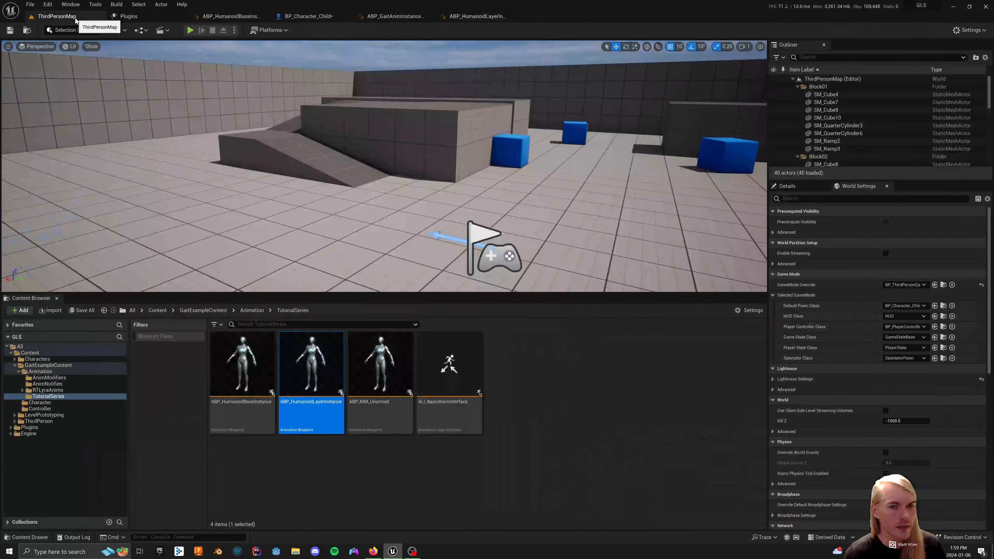
{"action": "double_click", "coordinate": [268, 365]}
{"action": "scroll", "coordinate": [399, 313], "scroll_direction": "down", "scroll_amount": 2}
{"action": "left_click_drag", "start_coordinate": [402, 270], "coordinate": [502, 270]}
{"action": "right_click_drag", "start_coordinate": [381, 208], "coordinate": [309, 199]}
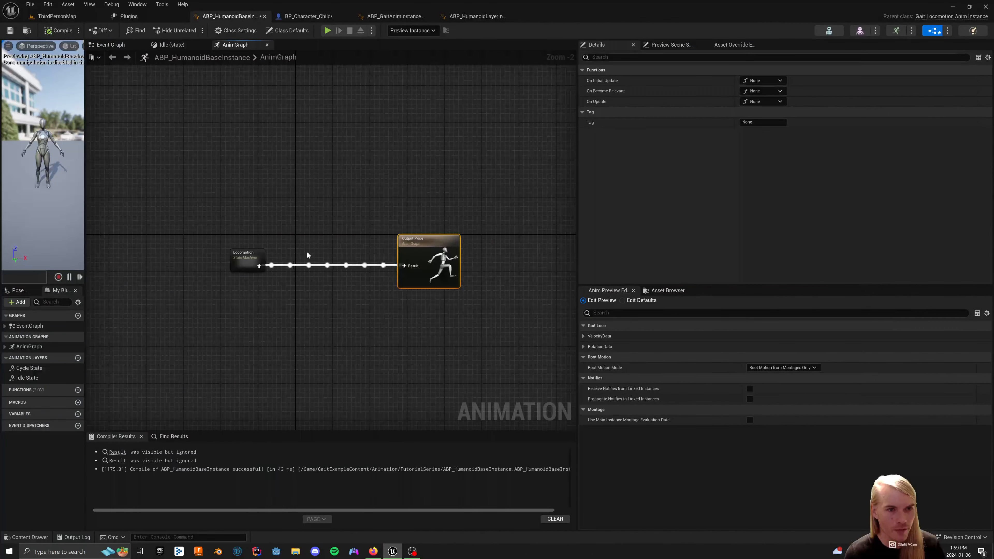
{"action": "left_click_drag", "start_coordinate": [259, 267], "coordinate": [295, 265]}
{"action": "type", "text": "In"}
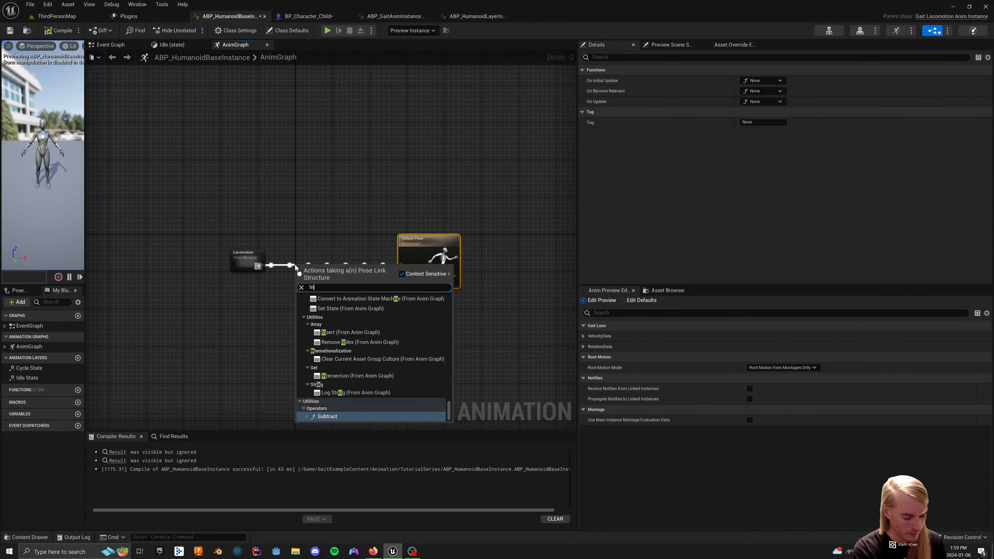
{"action": "type", "text": "ertial"}
{"action": "left_click", "coordinate": [271, 243]}
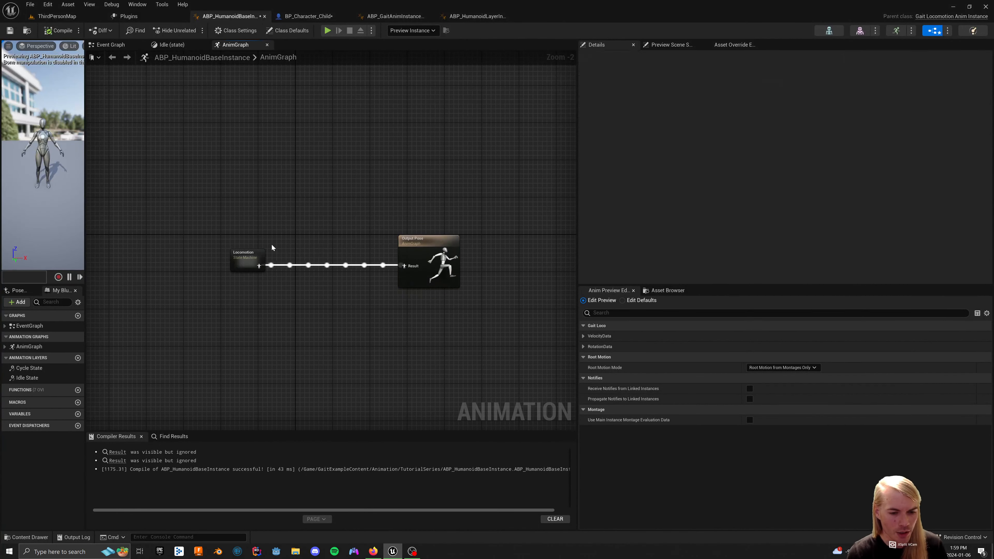
Step: Play the level in the editor, run the character in all directions to check the warped cycle animations, and end the session
{"action": "left_click", "coordinate": [85, 16]}
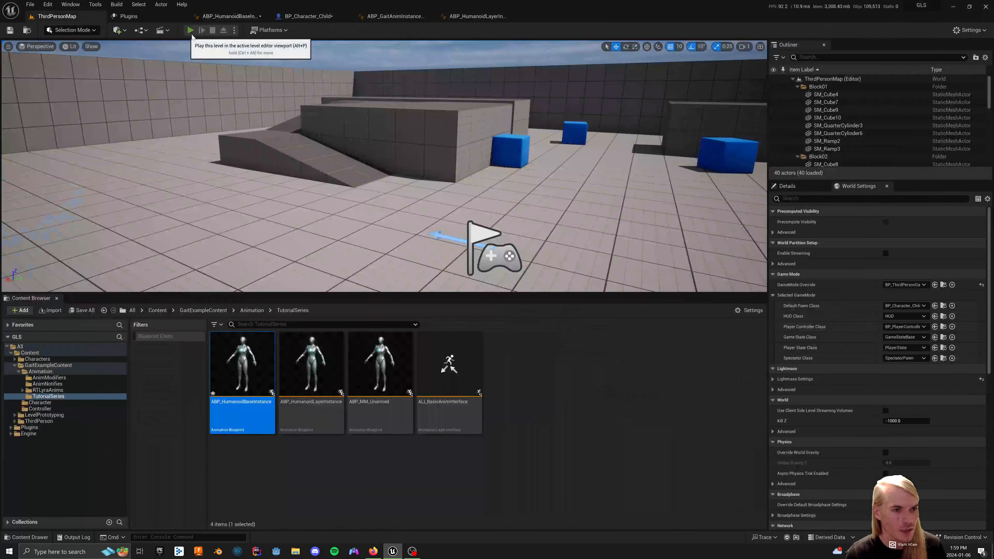
{"action": "left_click", "coordinate": [190, 30]}
{"action": "key", "text": "s"}
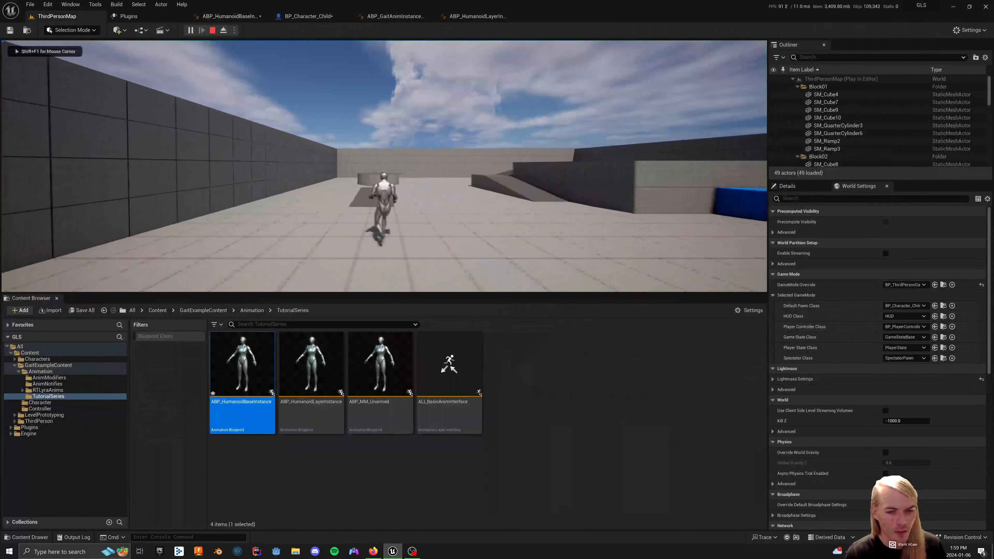
{"action": "key", "text": "w"}
{"action": "key", "text": "a"}
{"action": "key", "text": "s"}
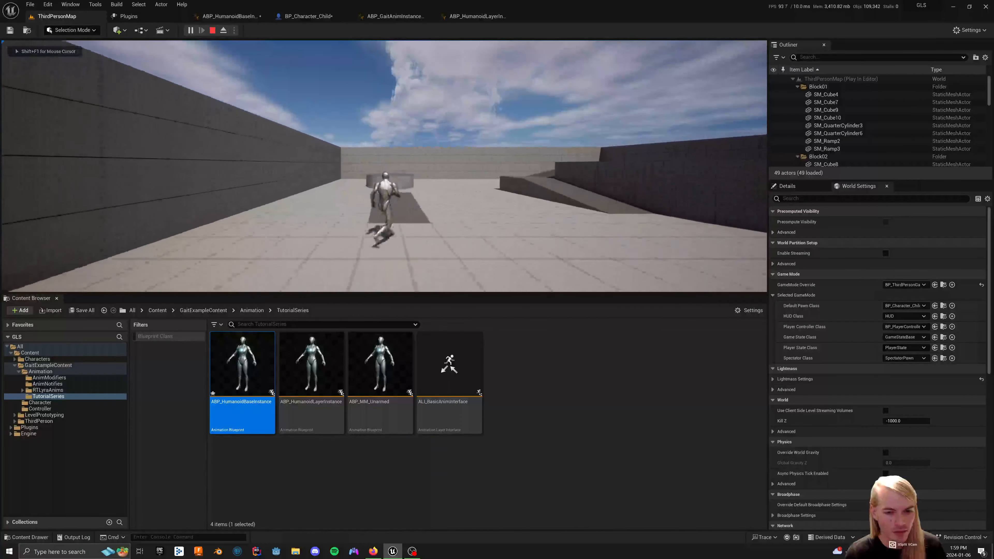
{"action": "key", "text": "d"}
{"action": "key", "text": "Escape"}
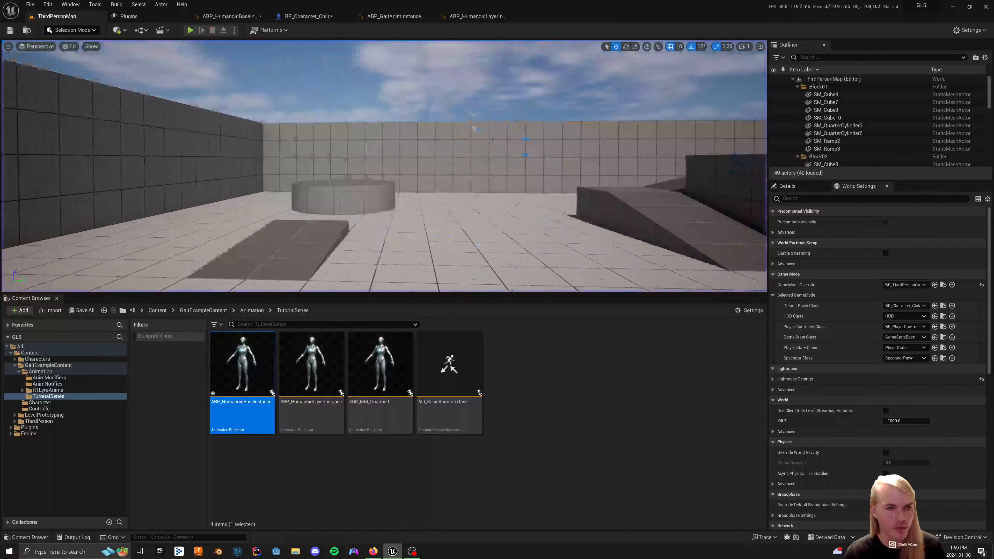
Step: Insert an Inertialization node between Locomotion and Output Pose in ABP_HumanoidBaseInstance, align the nodes, then compile and save
{"action": "left_click", "coordinate": [235, 16]}
{"action": "left_click_drag", "start_coordinate": [259, 265], "coordinate": [283, 268]}
{"action": "type", "text": "inertia"}
{"action": "key", "text": "Return"}
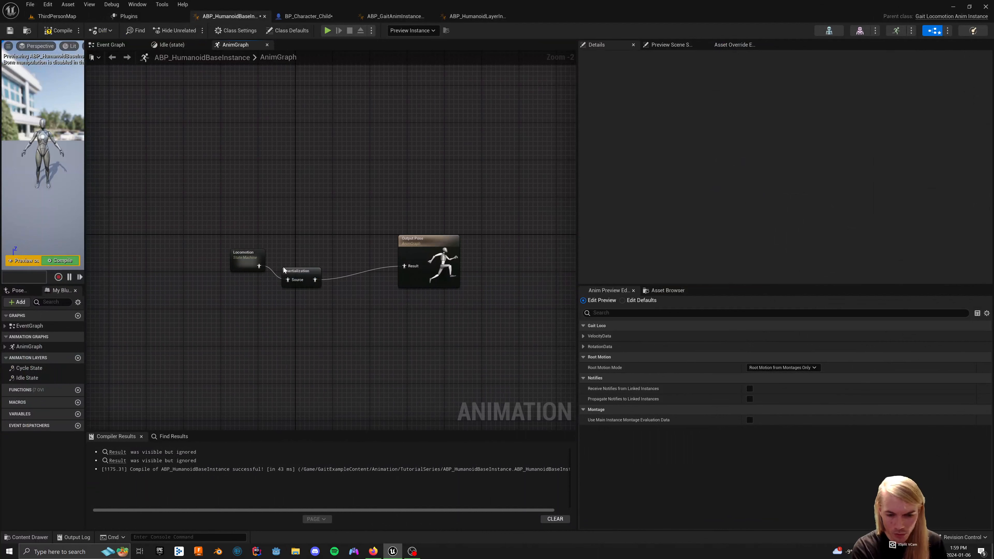
{"action": "left_click_drag", "start_coordinate": [308, 274], "coordinate": [313, 262]}
{"action": "left_click_drag", "start_coordinate": [430, 267], "coordinate": [375, 266]}
{"action": "left_click", "coordinate": [53, 33]}
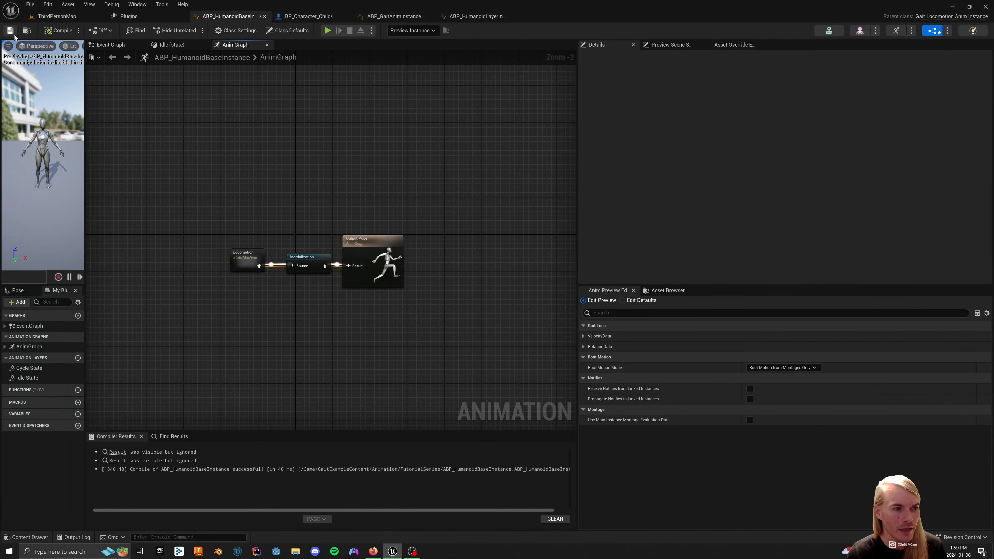
{"action": "key", "text": "ctrl+s"}
Step: Play the level again, run the character in all directions to test the inertialized transitions, and stop playing
{"action": "left_click", "coordinate": [61, 21]}
{"action": "left_click", "coordinate": [191, 30]}
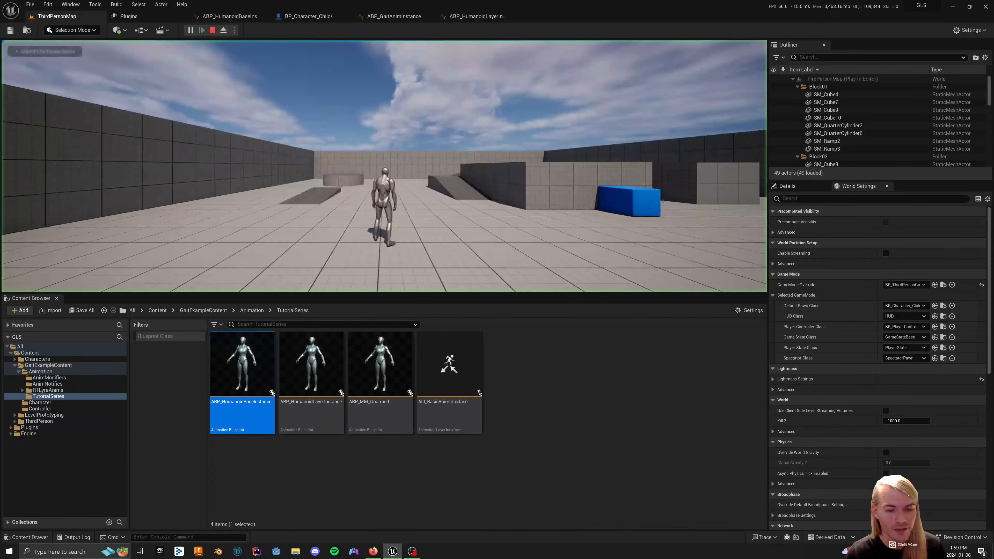
{"action": "key", "text": "w"}
{"action": "key", "text": "d"}
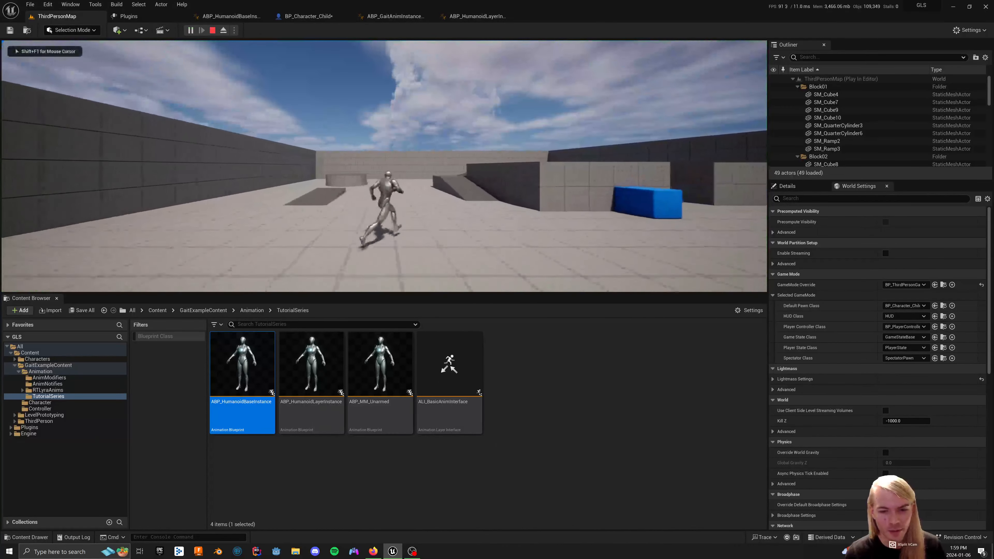
{"action": "key", "text": "w"}
{"action": "key", "text": "a"}
{"action": "key", "text": "s"}
{"action": "key", "text": "d"}
{"action": "key", "text": "w"}
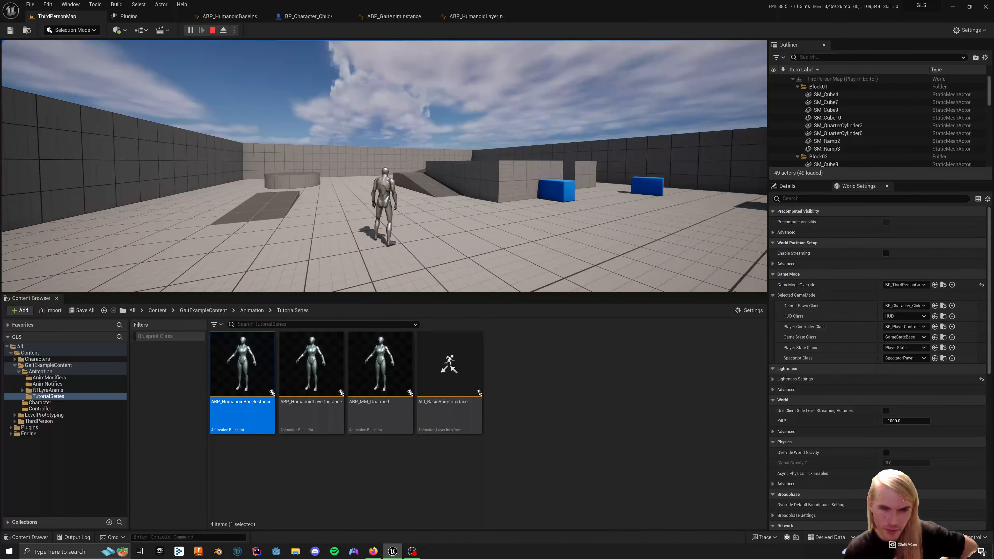
{"action": "key", "text": "Escape"}
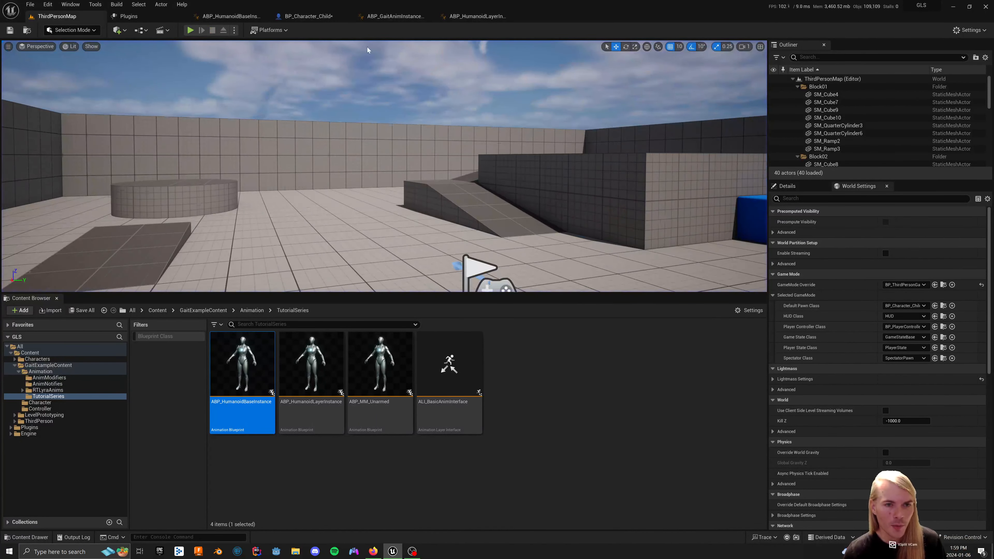
Step: Save BP_Character_Child, close ABP_HumanoidLayerInstance, and return to the ThirdPersonMap level
{"action": "left_click", "coordinate": [307, 16]}
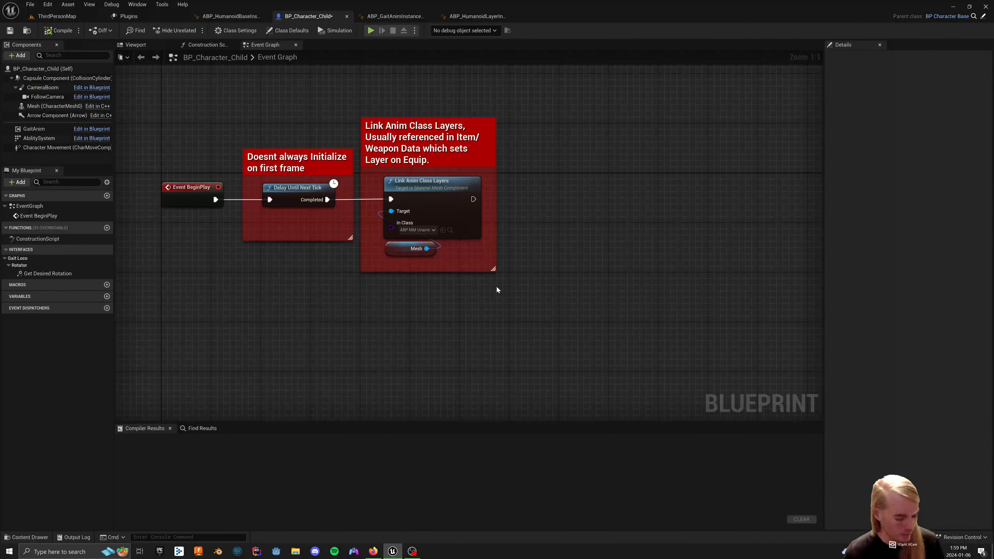
{"action": "left_click", "coordinate": [395, 15]}
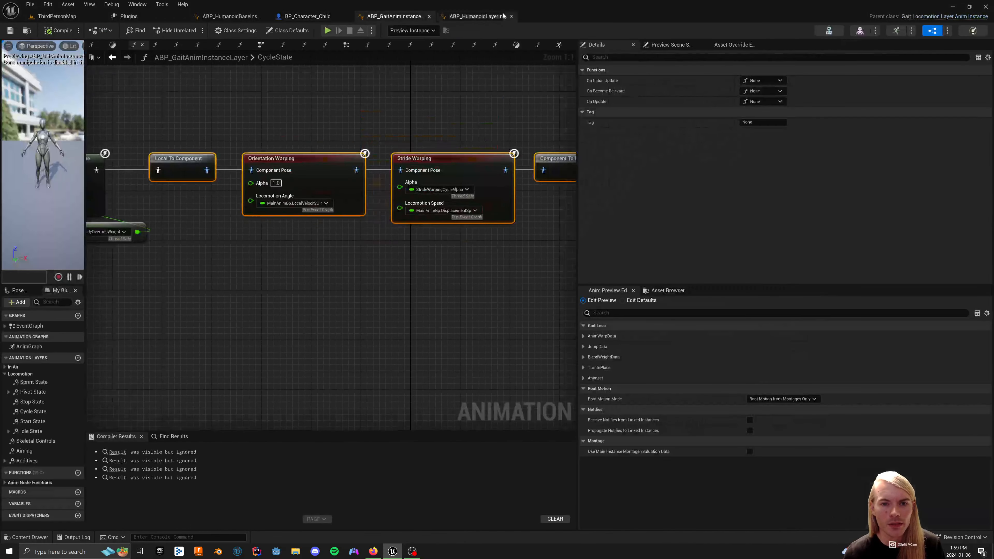
{"action": "left_click", "coordinate": [477, 15]}
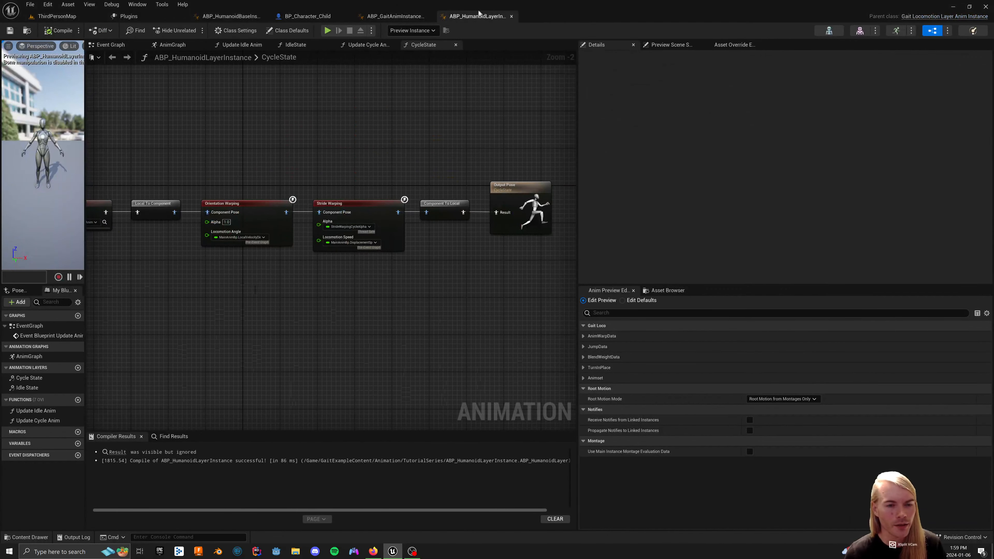
{"action": "left_click", "coordinate": [510, 16]}
{"action": "left_click", "coordinate": [70, 17]}
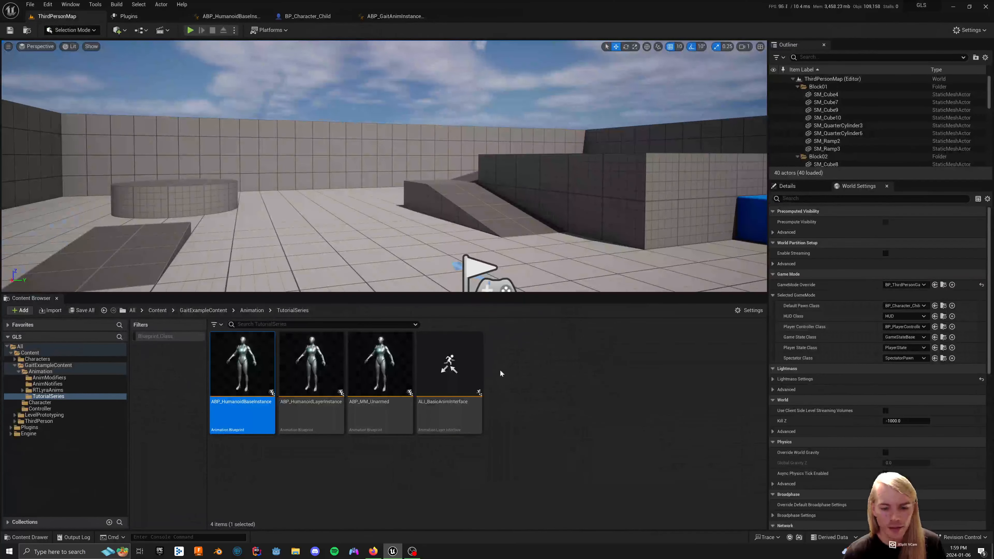
{"action": "left_click", "coordinate": [510, 373]}
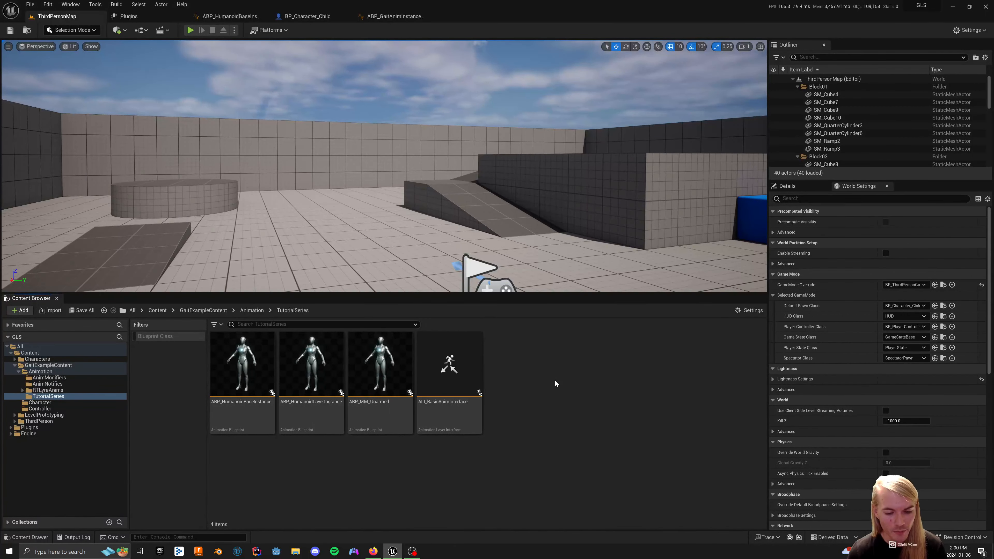
{"action": "left_click", "coordinate": [416, 555]}
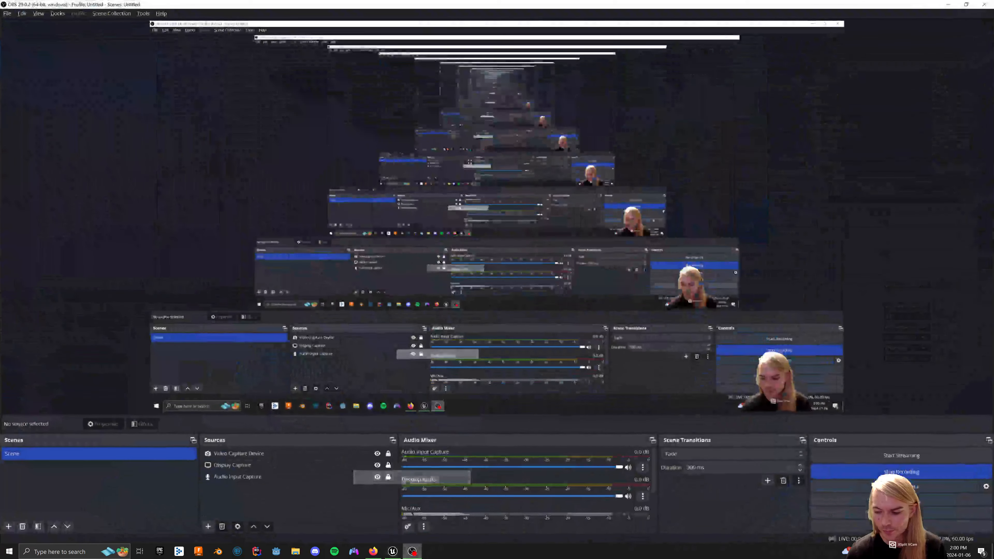